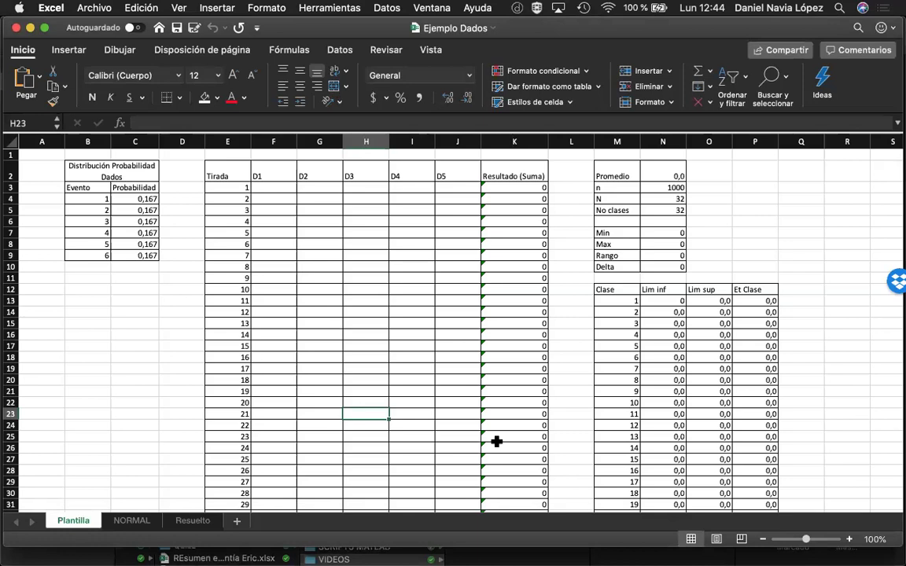
Step: Examine the events and their probability formulas in the dice probability distribution table
{"action": "left_click", "coordinate": [625, 412]}
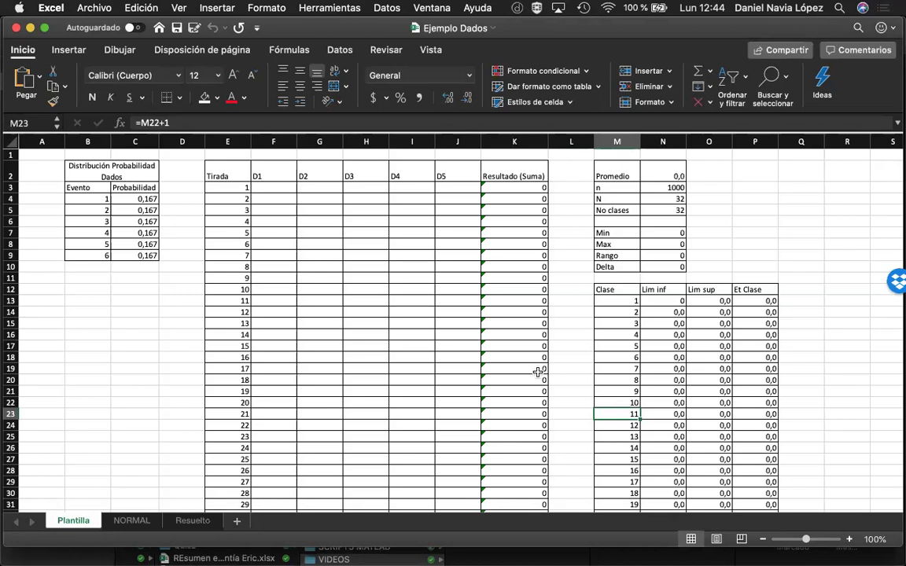
{"action": "left_click", "coordinate": [360, 265]}
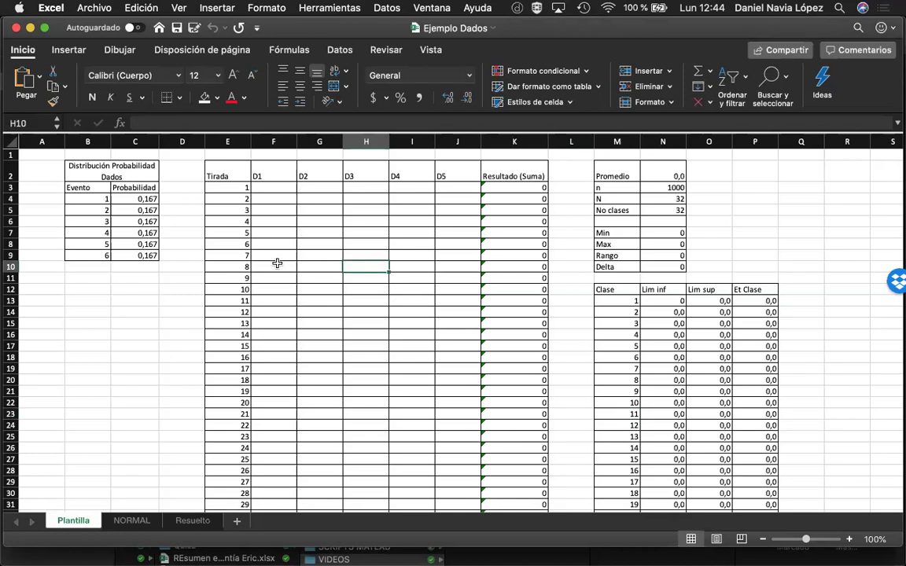
{"action": "scroll", "coordinate": [128, 299], "scroll_direction": "up", "scroll_amount": 5}
{"action": "scroll", "coordinate": [128, 299], "scroll_direction": "up", "scroll_amount": 10}
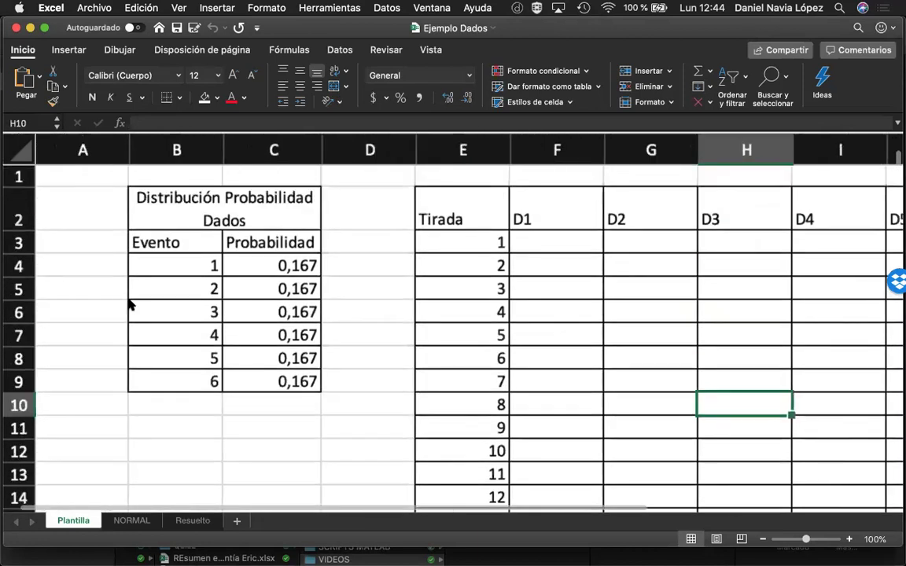
{"action": "left_click", "coordinate": [158, 199]}
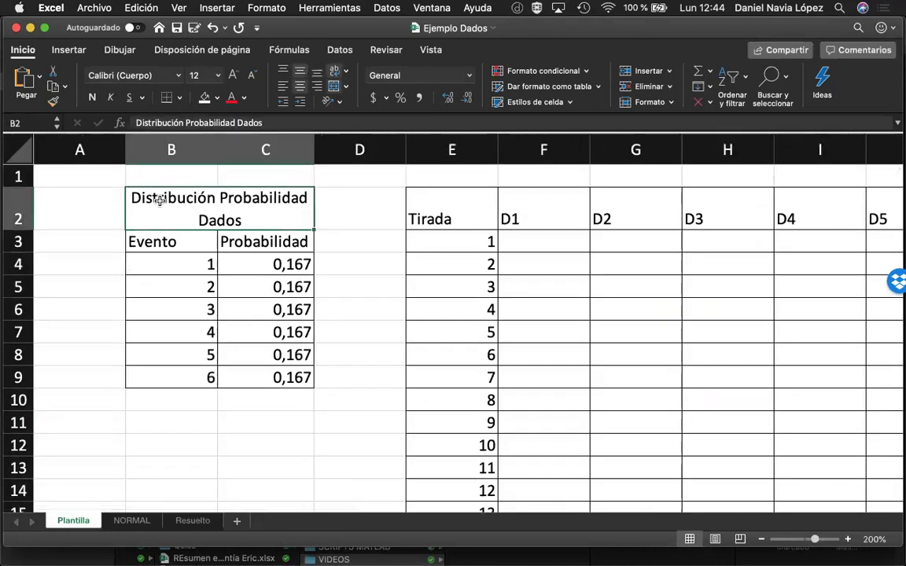
{"action": "left_click", "coordinate": [190, 247]}
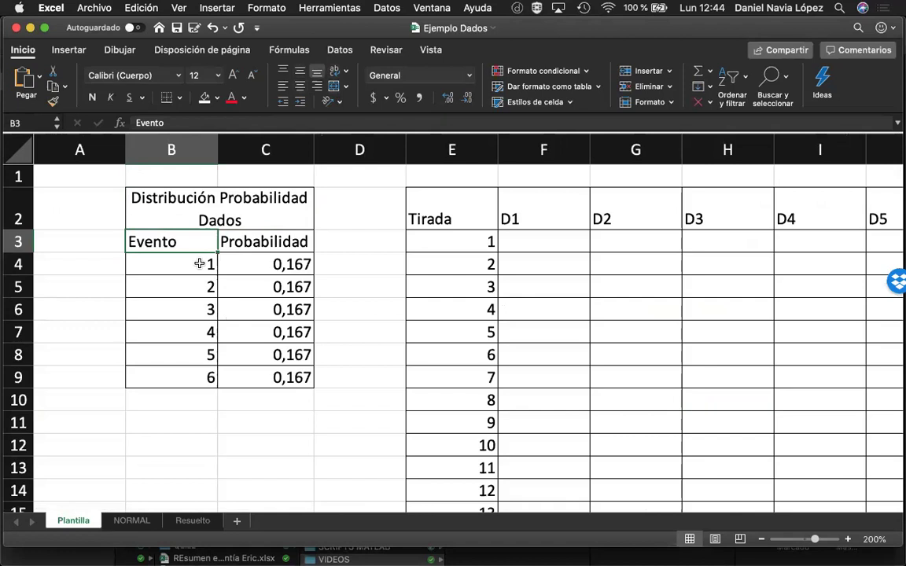
{"action": "left_click", "coordinate": [200, 264]}
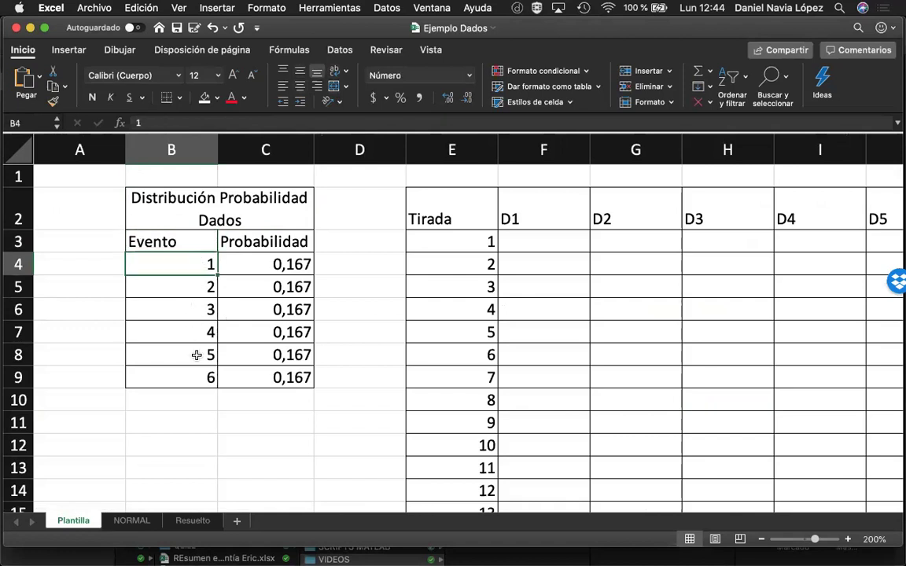
{"action": "left_click", "coordinate": [204, 380]}
{"action": "left_click", "coordinate": [198, 351]}
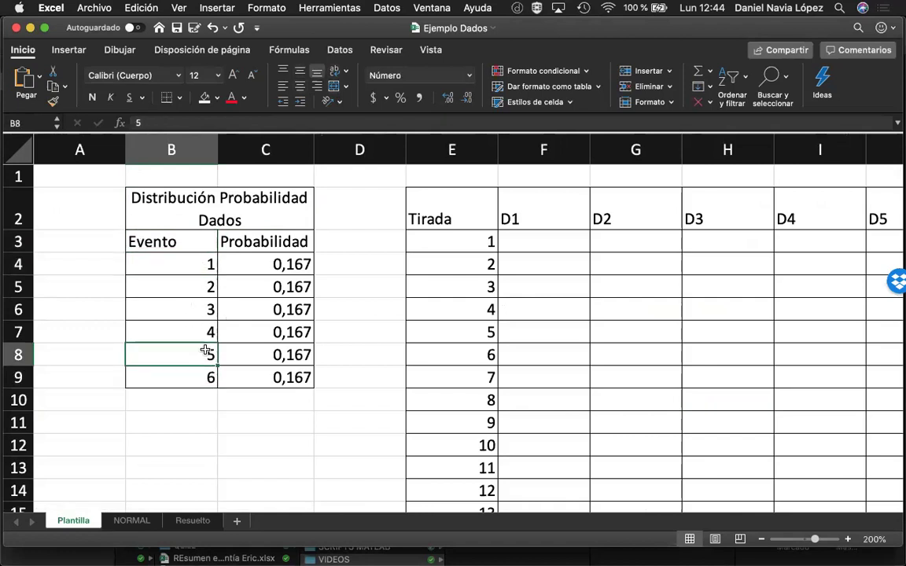
{"action": "left_click", "coordinate": [194, 329]}
{"action": "left_click", "coordinate": [195, 310]}
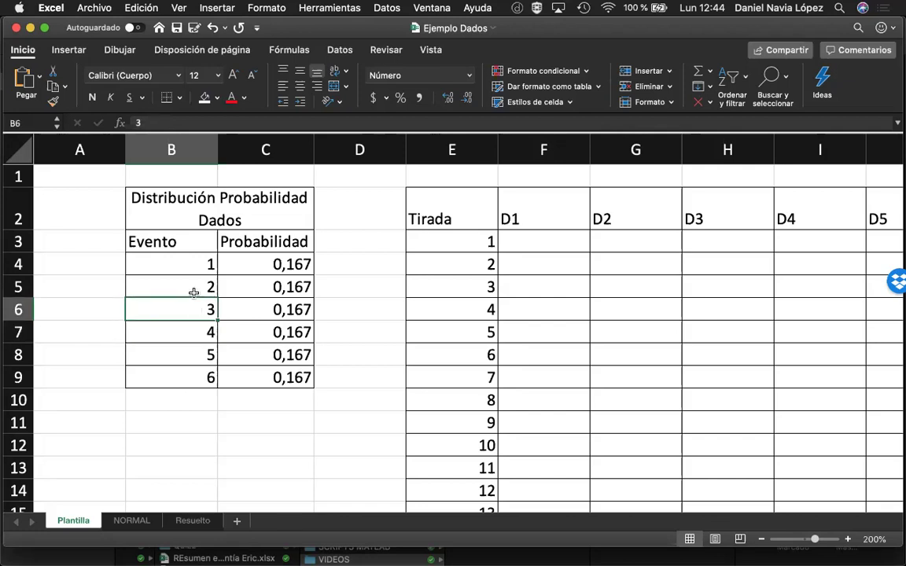
{"action": "left_click", "coordinate": [194, 288]}
{"action": "left_click", "coordinate": [193, 268]}
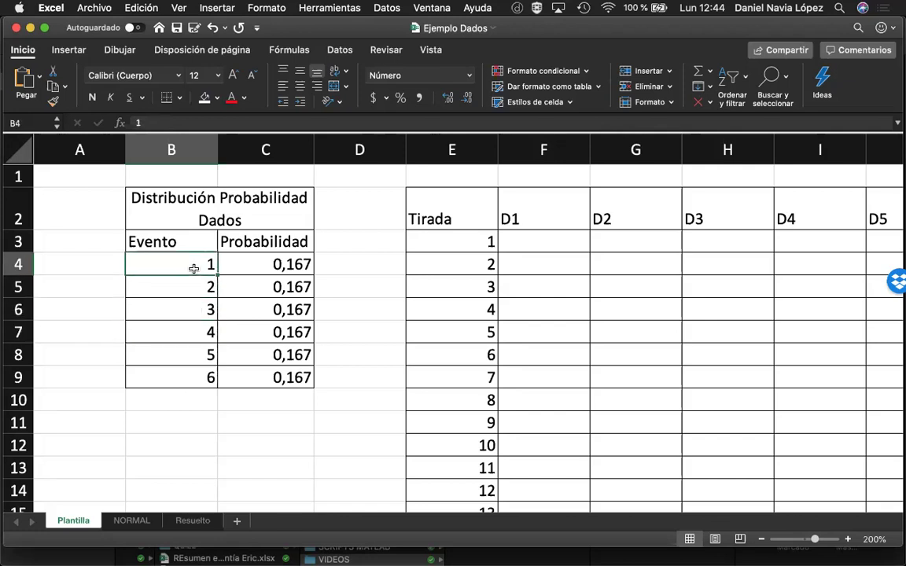
{"action": "double_click", "coordinate": [251, 266]}
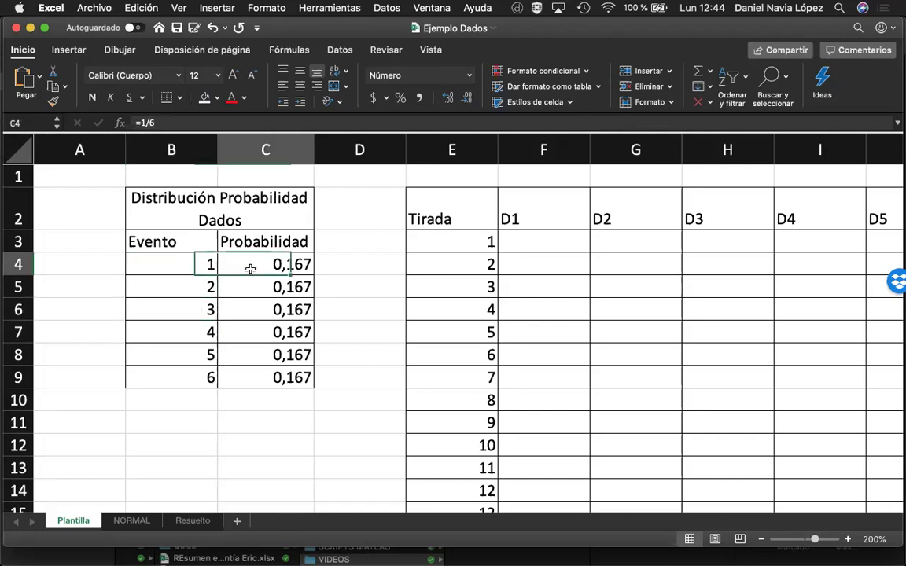
{"action": "left_click", "coordinate": [302, 277]}
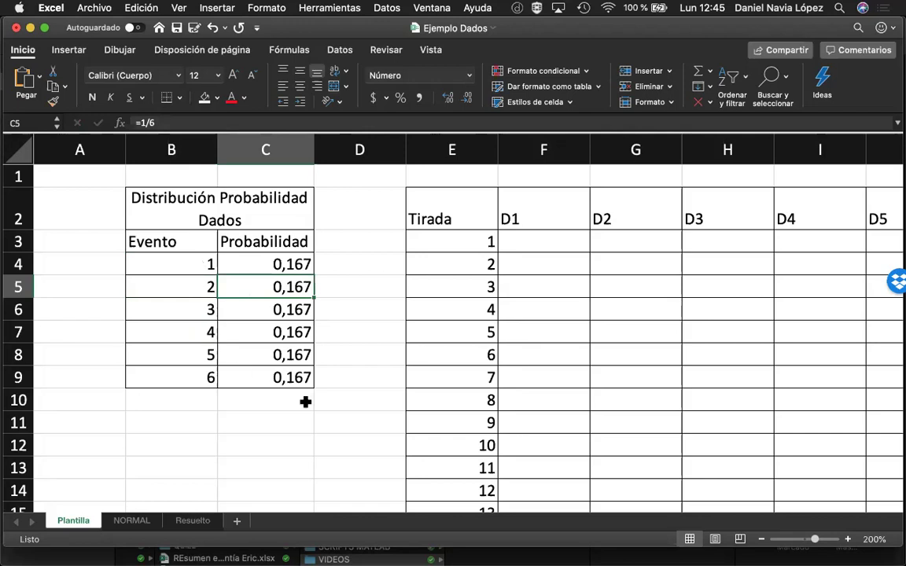
Step: Review the Tirada column of the throws table from its first row to its last
{"action": "scroll", "coordinate": [355, 428], "scroll_direction": "right", "scroll_amount": 5}
{"action": "scroll", "coordinate": [356, 429], "scroll_direction": "down", "scroll_amount": 1}
{"action": "scroll", "coordinate": [355, 430], "scroll_direction": "down", "scroll_amount": 5}
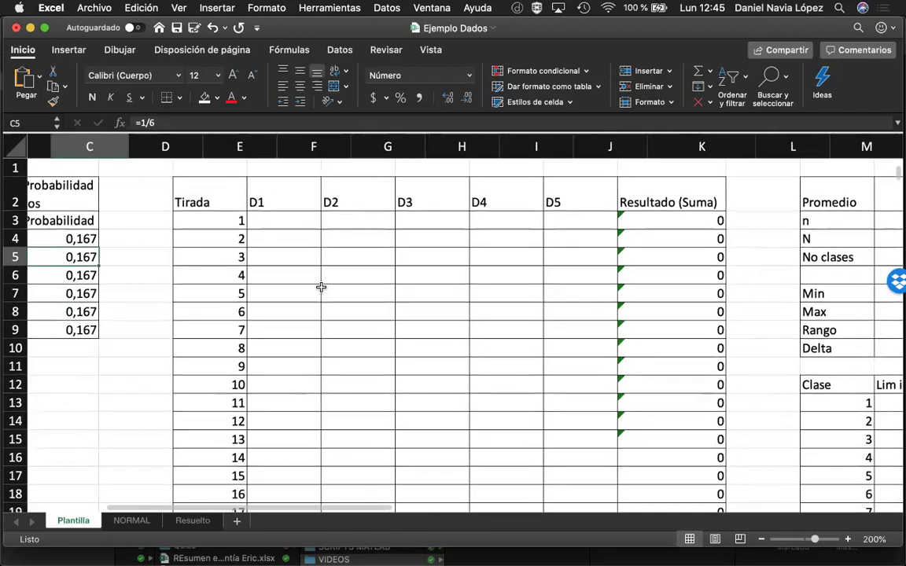
{"action": "left_click", "coordinate": [316, 291]}
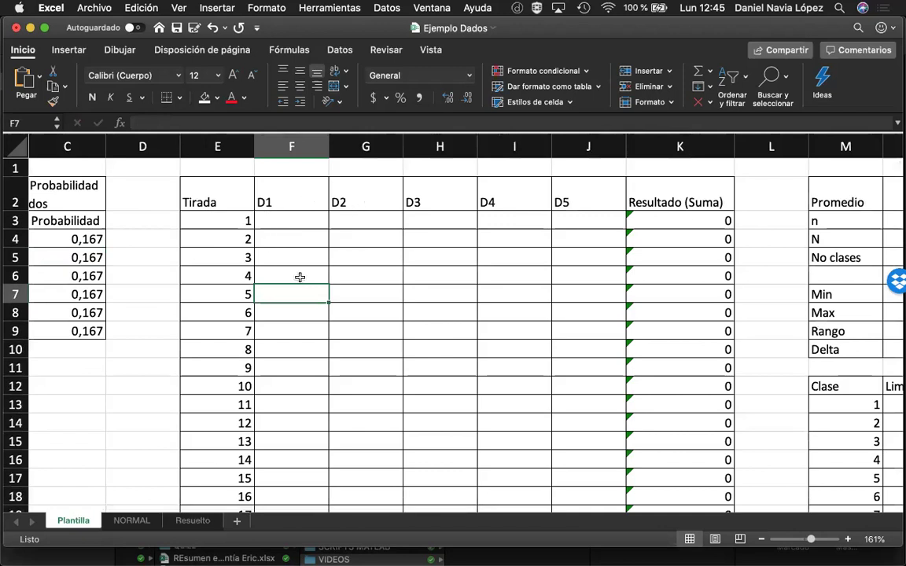
{"action": "left_click", "coordinate": [214, 218]}
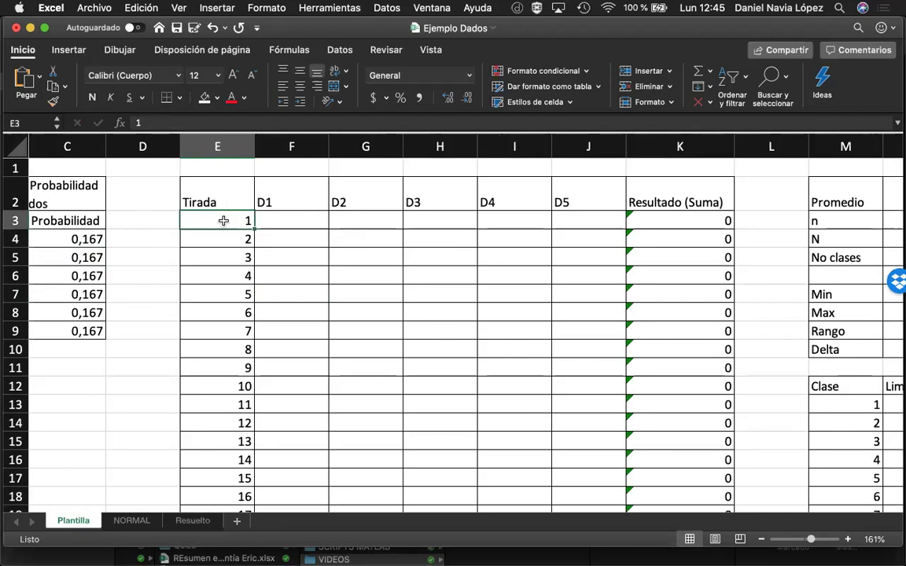
{"action": "scroll", "coordinate": [226, 299], "scroll_direction": "down", "scroll_amount": 15}
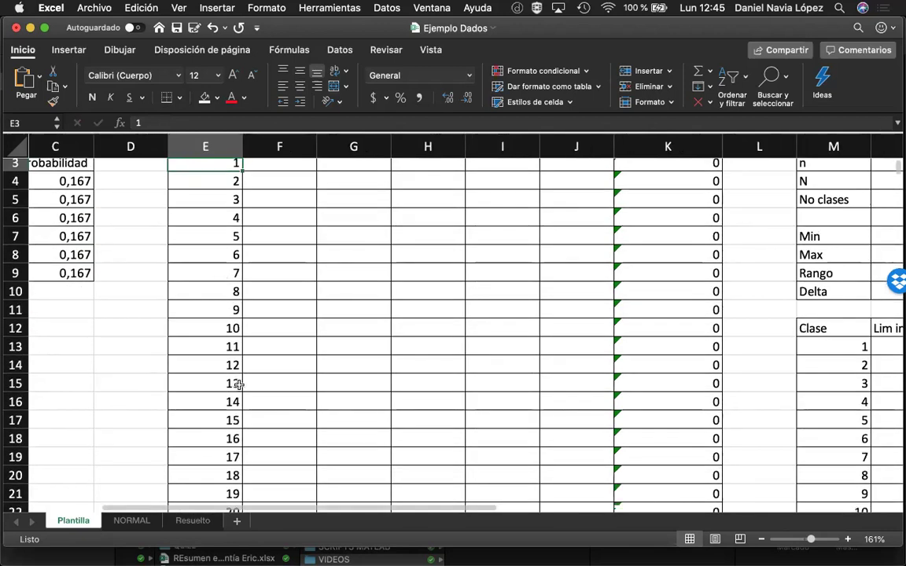
{"action": "scroll", "coordinate": [239, 384], "scroll_direction": "down", "scroll_amount": 5}
{"action": "left_click", "coordinate": [201, 398]}
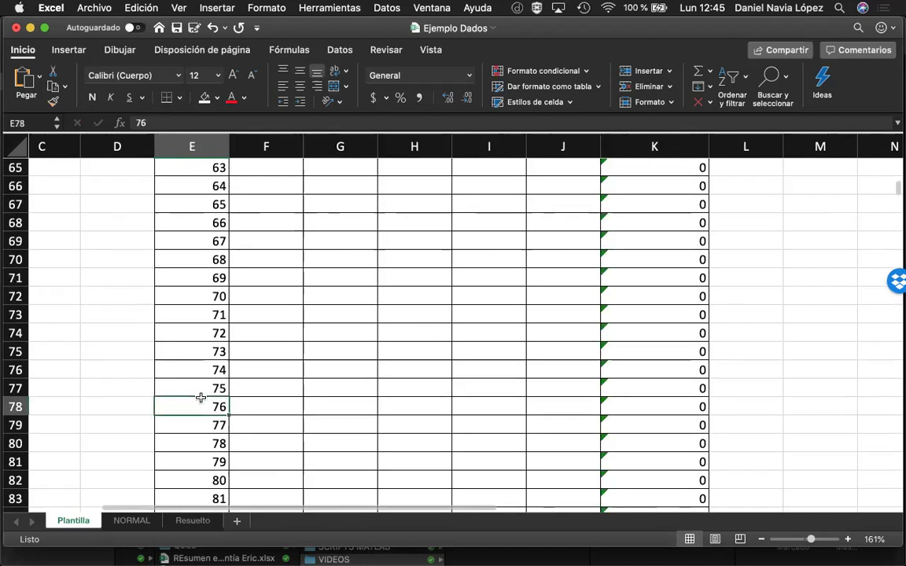
{"action": "key", "text": "super+Down"}
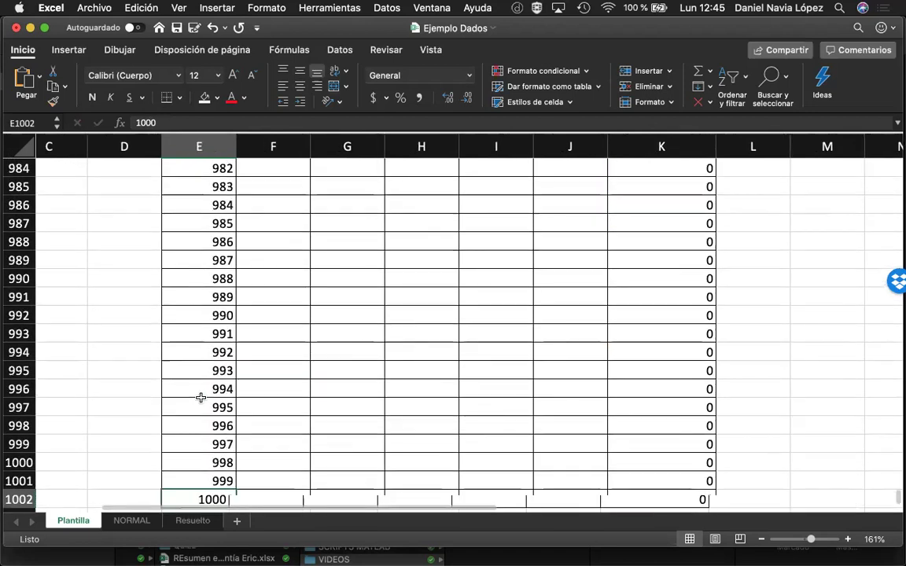
{"action": "key", "text": "super+Up"}
{"action": "left_click", "coordinate": [340, 395]}
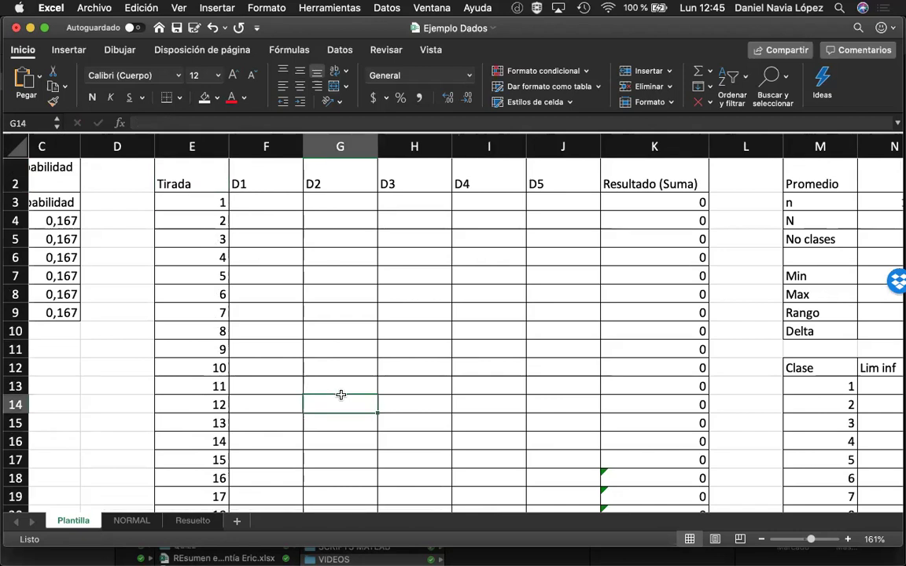
Step: Inspect the D1 to D5 cells of the first throw and the Resultado (Suma) formulas of the first two throws
{"action": "scroll", "coordinate": [340, 394], "scroll_direction": "up", "scroll_amount": 1}
{"action": "scroll", "coordinate": [341, 395], "scroll_direction": "right", "scroll_amount": 1}
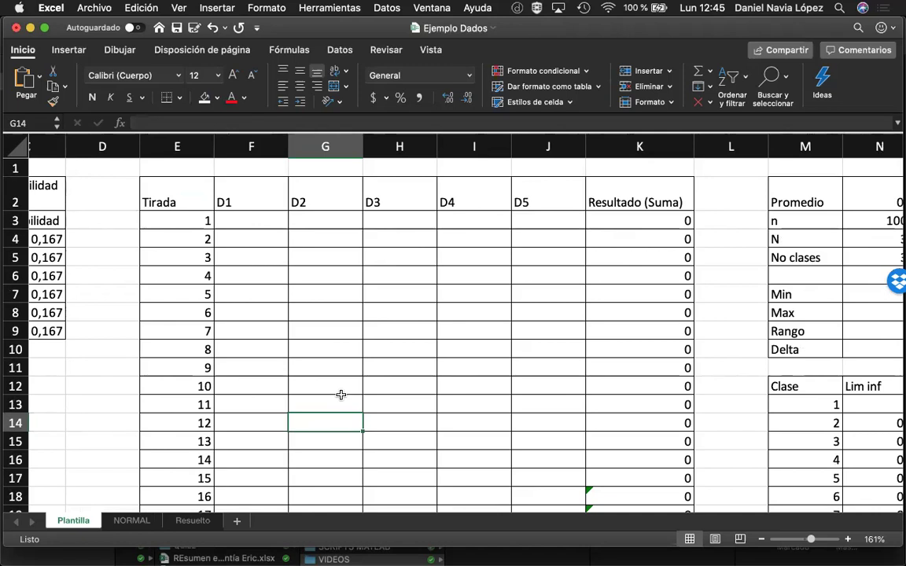
{"action": "left_click", "coordinate": [257, 218]}
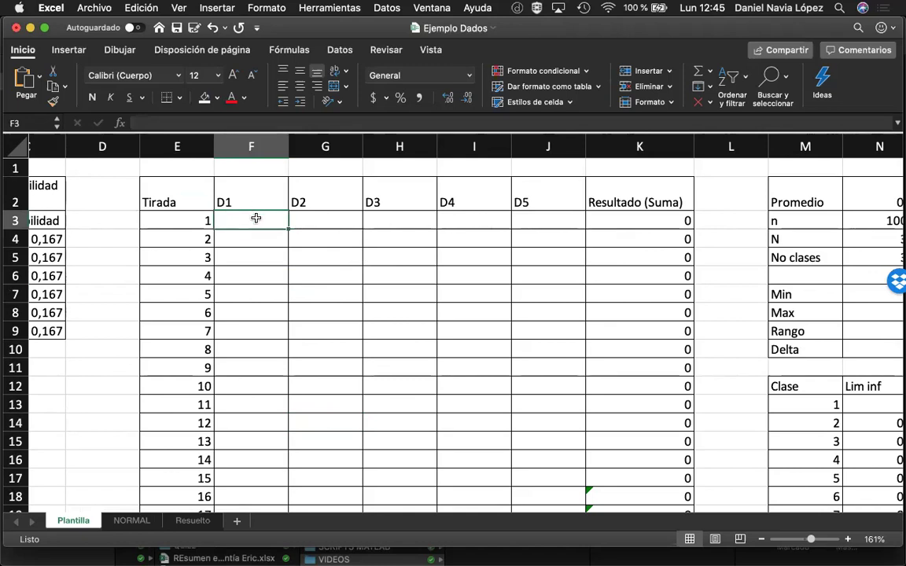
{"action": "left_click", "coordinate": [322, 221]}
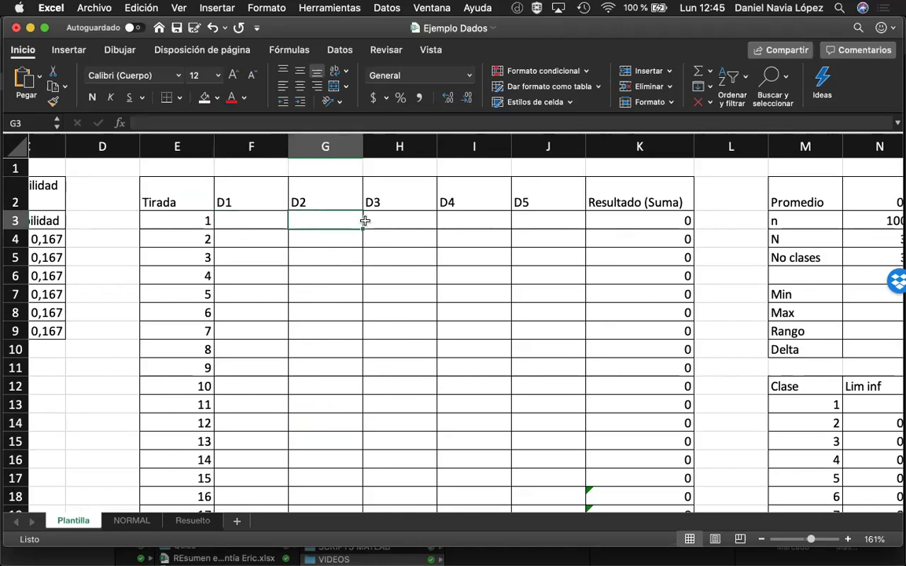
{"action": "left_click", "coordinate": [388, 224]}
{"action": "left_click", "coordinate": [493, 223]}
{"action": "left_click", "coordinate": [521, 224]}
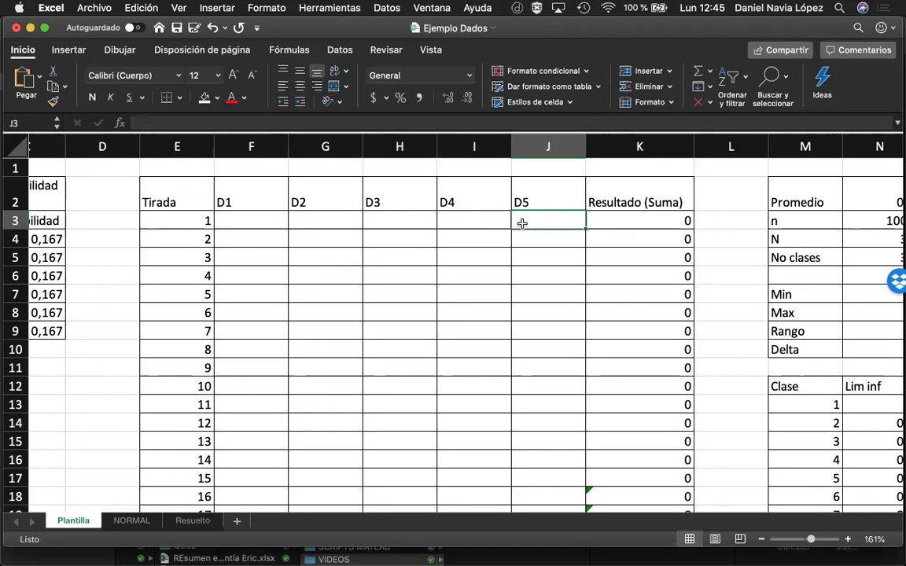
{"action": "left_click", "coordinate": [614, 221]}
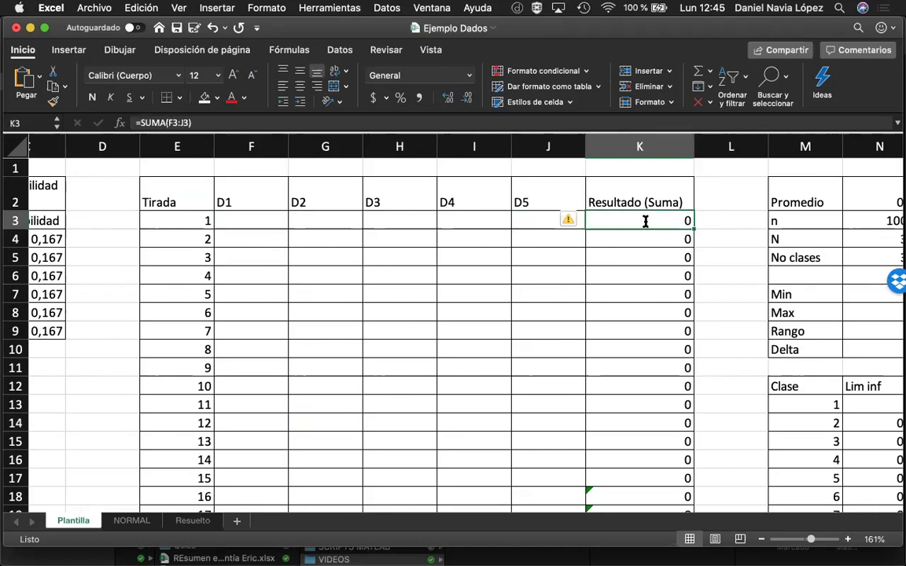
{"action": "double_click", "coordinate": [645, 223]}
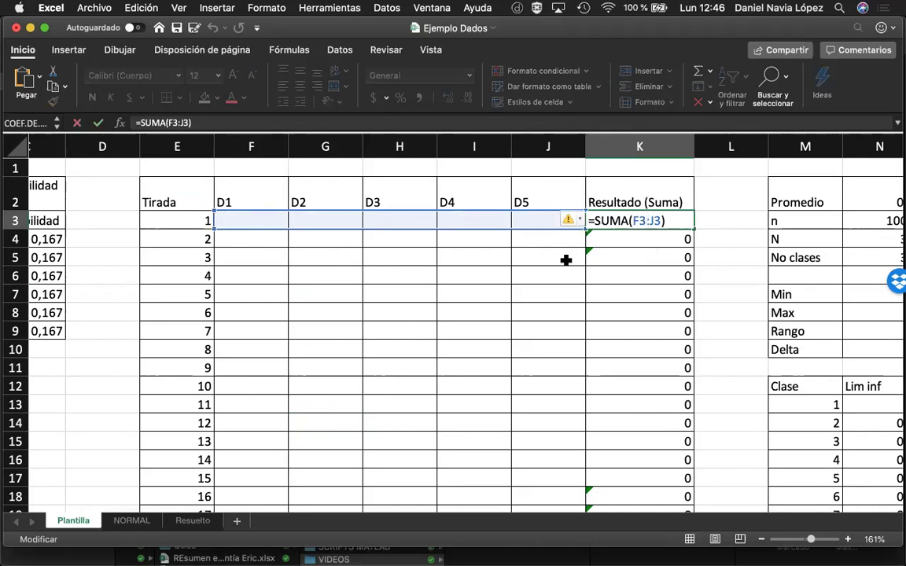
{"action": "key", "text": "Return"}
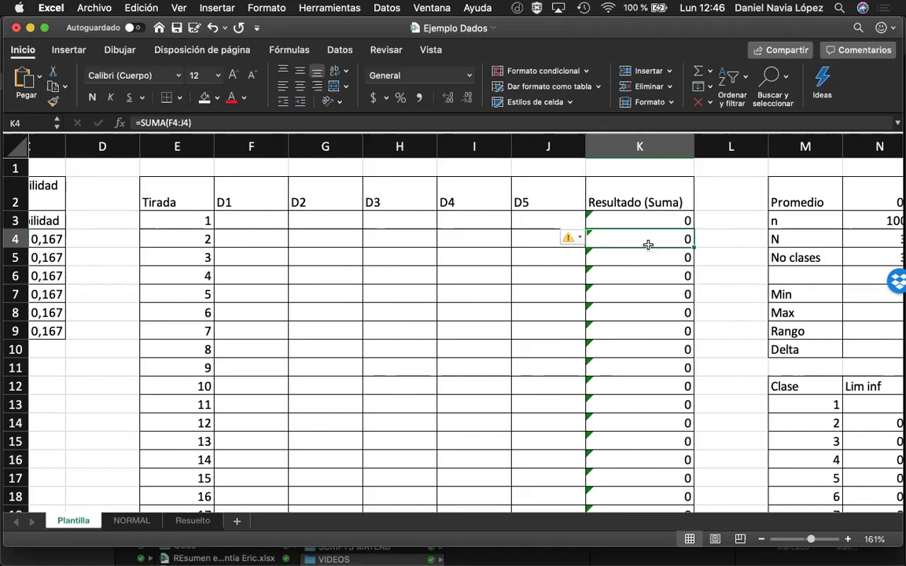
{"action": "double_click", "coordinate": [649, 241]}
{"action": "key", "text": "Return"}
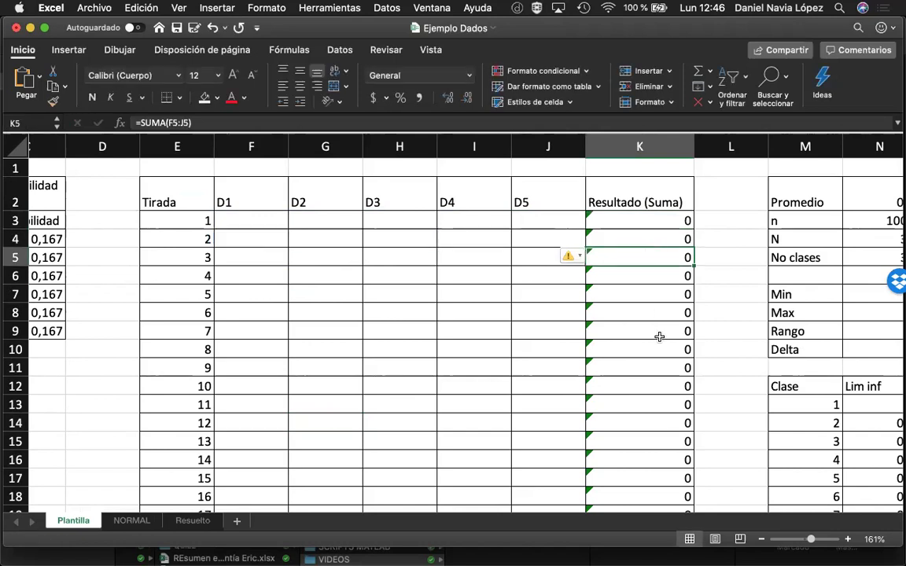
Step: Examine the summary formulas for Promedio, N, No clases, Min and Delta beside the throws table
{"action": "scroll", "coordinate": [659, 336], "scroll_direction": "right", "scroll_amount": 5}
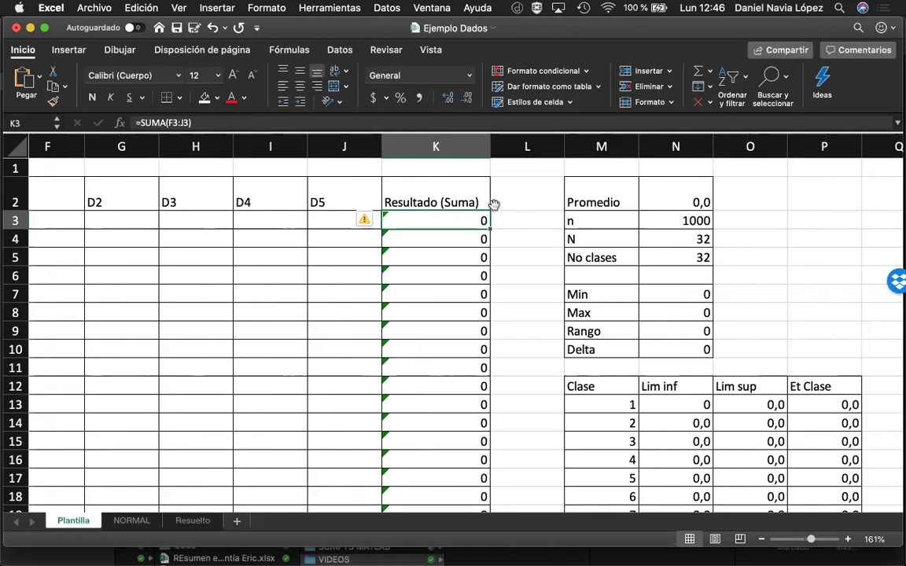
{"action": "left_click", "coordinate": [680, 201]}
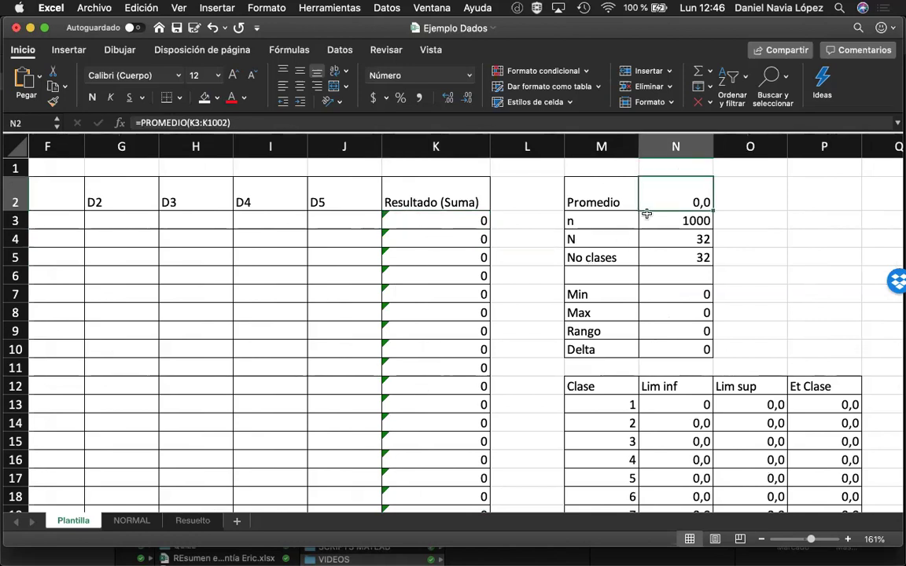
{"action": "left_click_drag", "start_coordinate": [640, 206], "coordinate": [651, 214]}
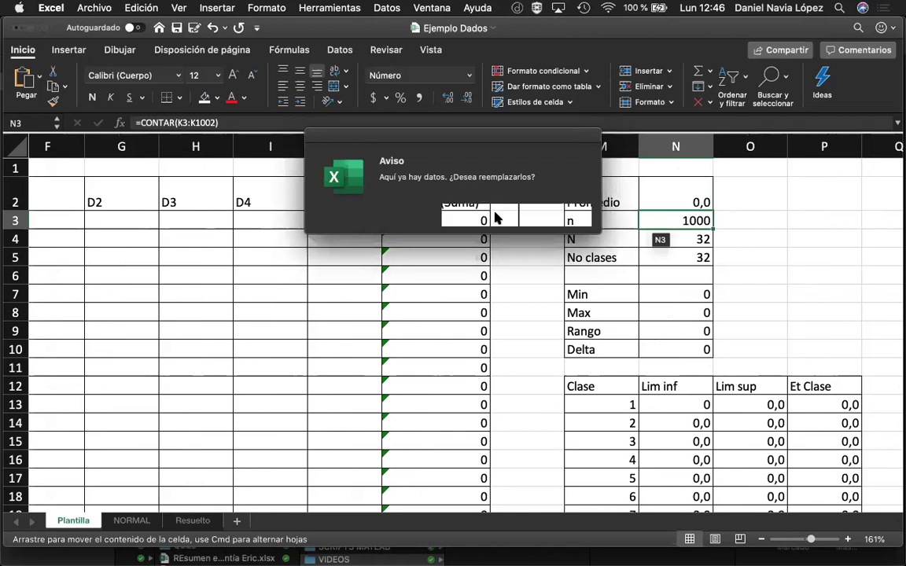
{"action": "left_click", "coordinate": [472, 214]}
{"action": "left_click", "coordinate": [679, 246]}
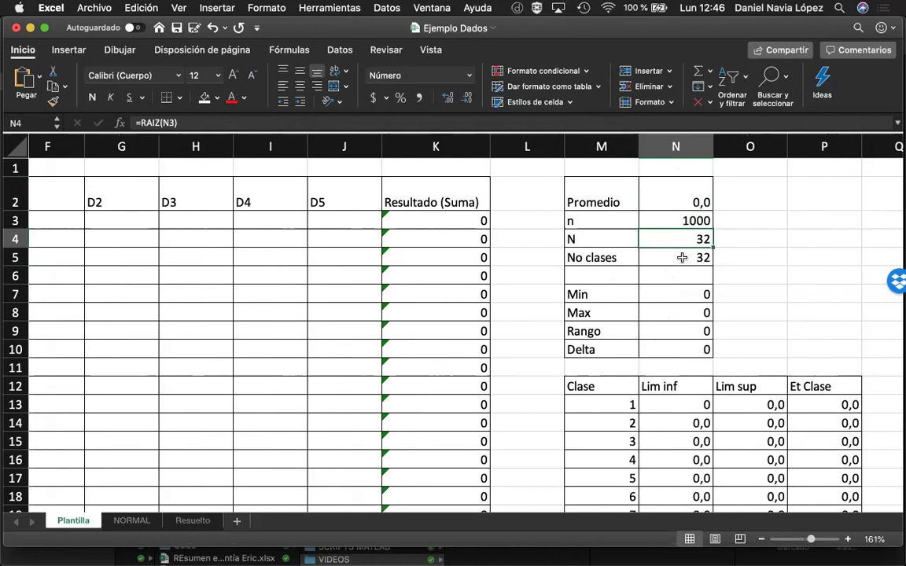
{"action": "left_click", "coordinate": [681, 258]}
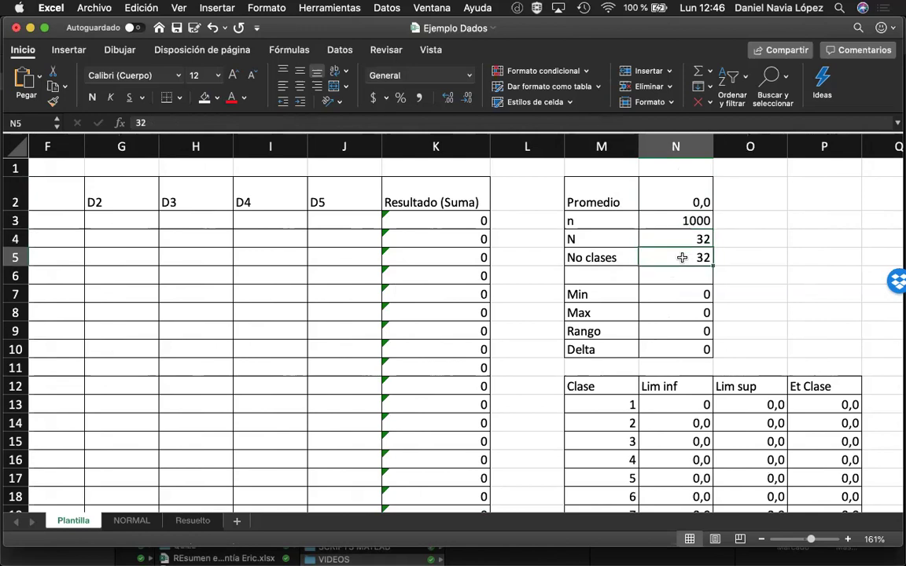
{"action": "scroll", "coordinate": [668, 340], "scroll_direction": "down", "scroll_amount": 2}
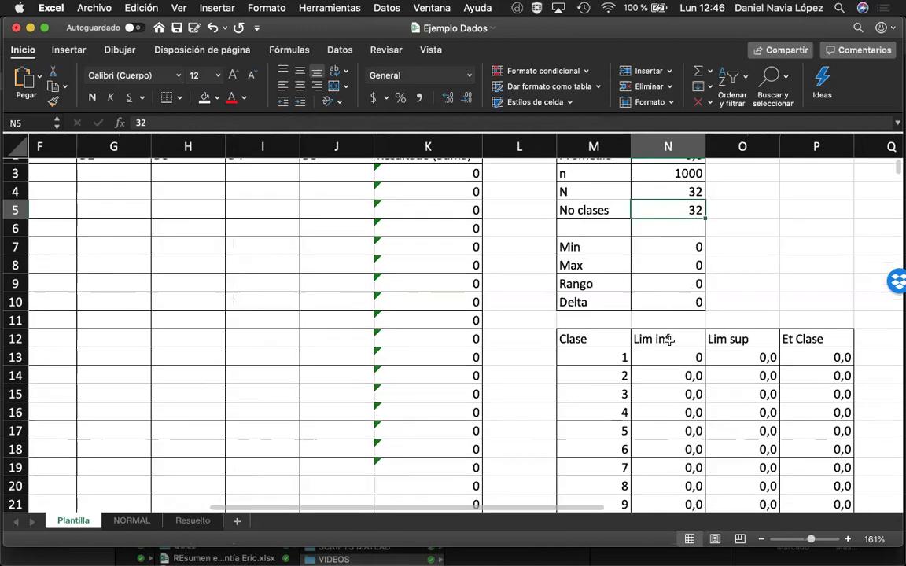
{"action": "left_click", "coordinate": [671, 248]}
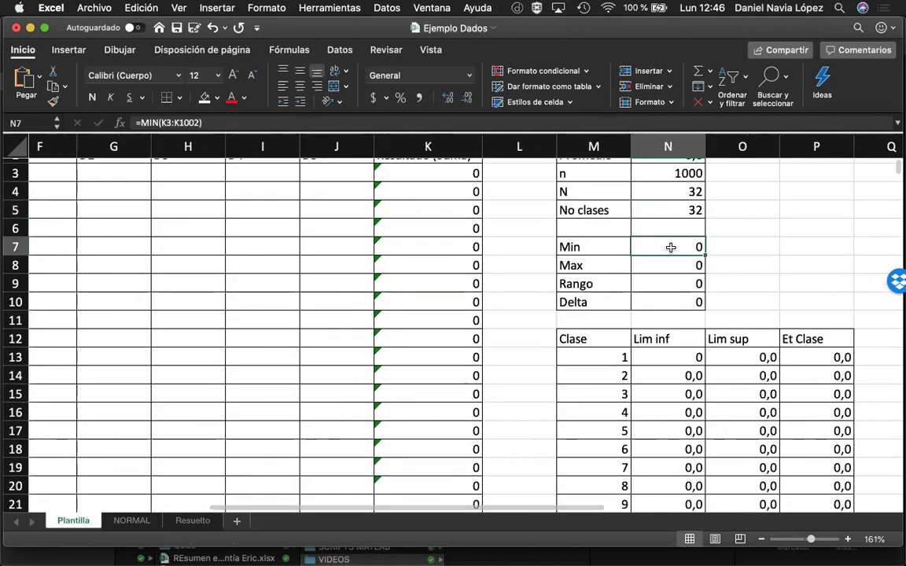
{"action": "left_click", "coordinate": [677, 301]}
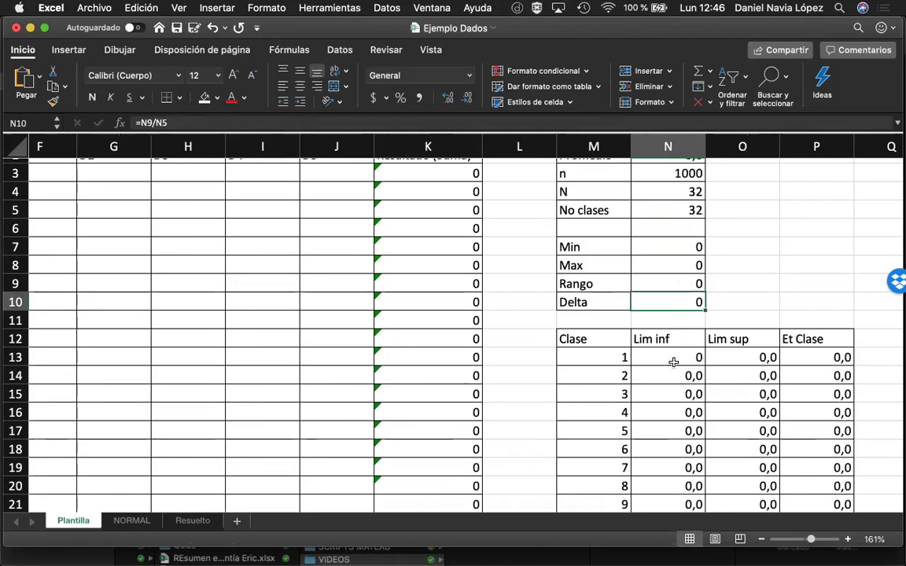
Step: Examine the class table's Clase numbering down to class 32, its limit headers and the Et Clase formula of class 1
{"action": "scroll", "coordinate": [676, 365], "scroll_direction": "down", "scroll_amount": 8}
{"action": "scroll", "coordinate": [676, 365], "scroll_direction": "right", "scroll_amount": 2}
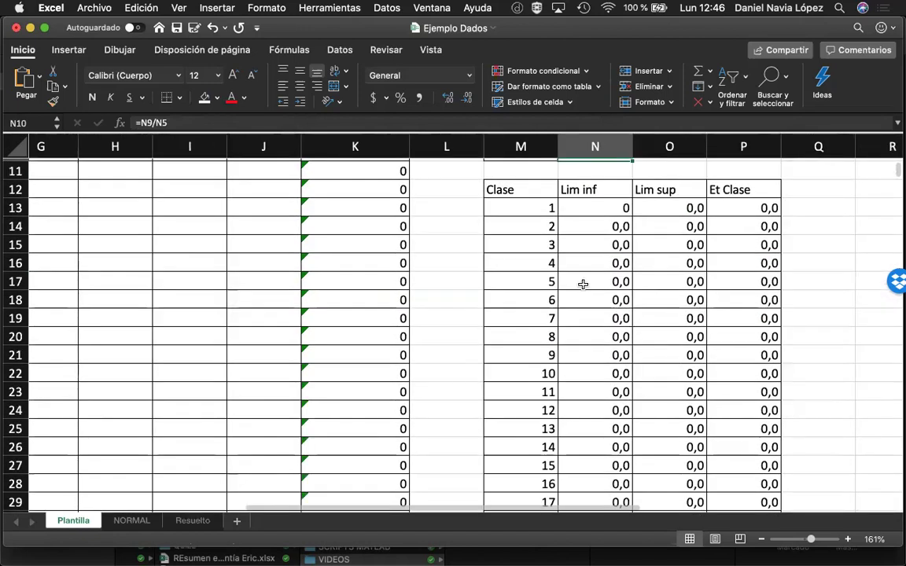
{"action": "scroll", "coordinate": [506, 300], "scroll_direction": "down", "scroll_amount": 10}
{"action": "scroll", "coordinate": [506, 300], "scroll_direction": "right", "scroll_amount": 1}
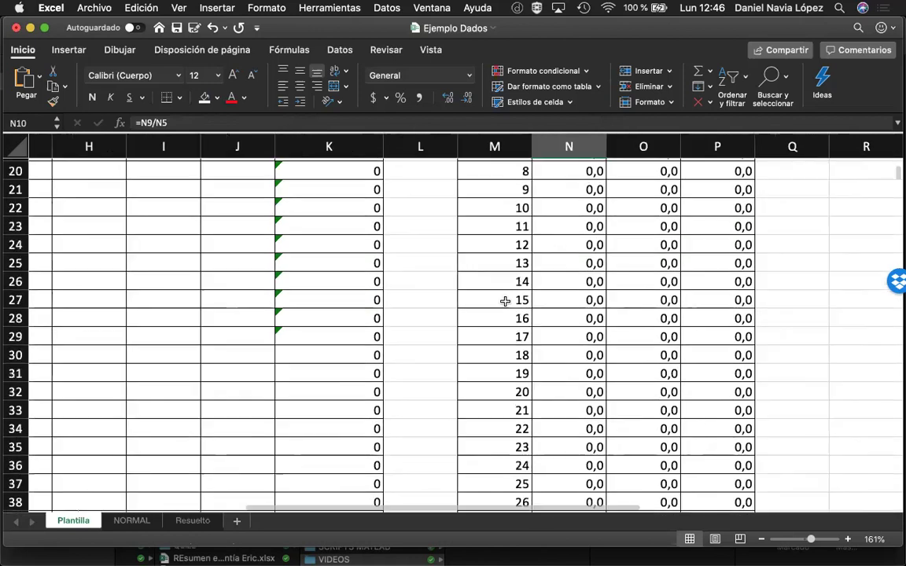
{"action": "left_click", "coordinate": [496, 338]}
{"action": "scroll", "coordinate": [497, 338], "scroll_direction": "up", "scroll_amount": 12}
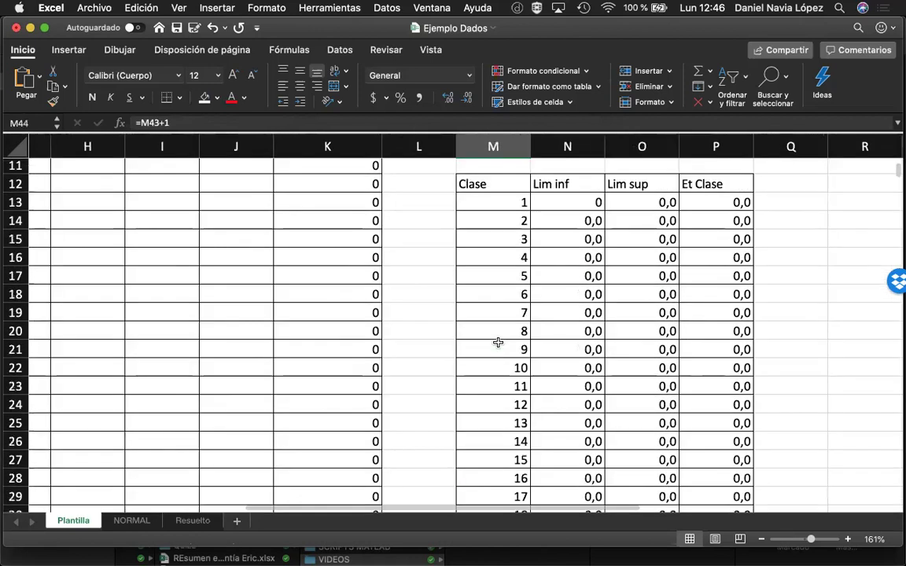
{"action": "left_click", "coordinate": [552, 266]}
{"action": "left_click", "coordinate": [586, 265]}
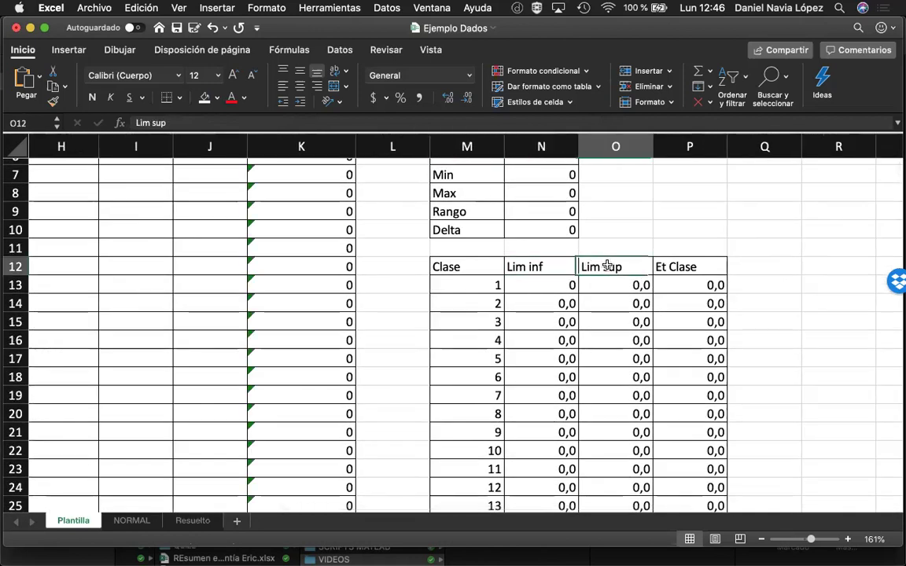
{"action": "left_click", "coordinate": [693, 266]}
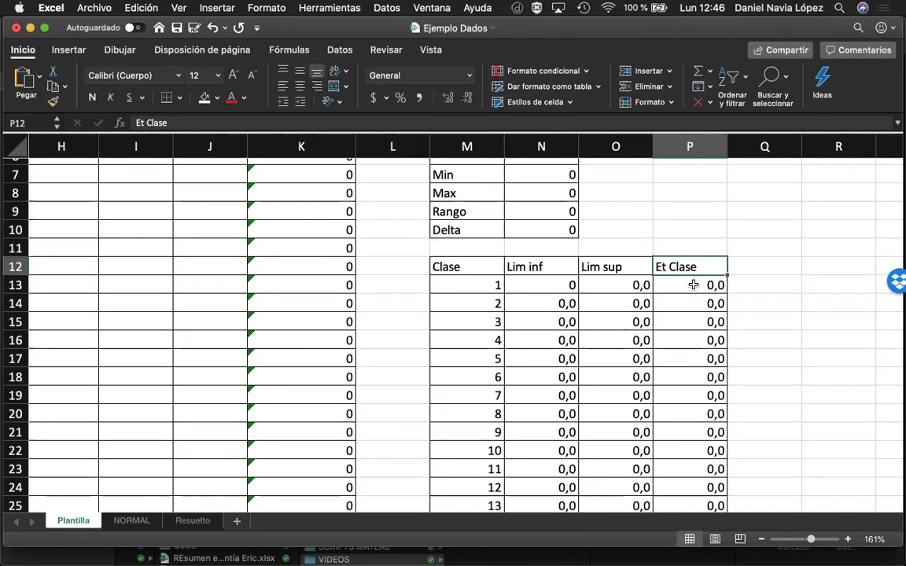
{"action": "left_click", "coordinate": [694, 285]}
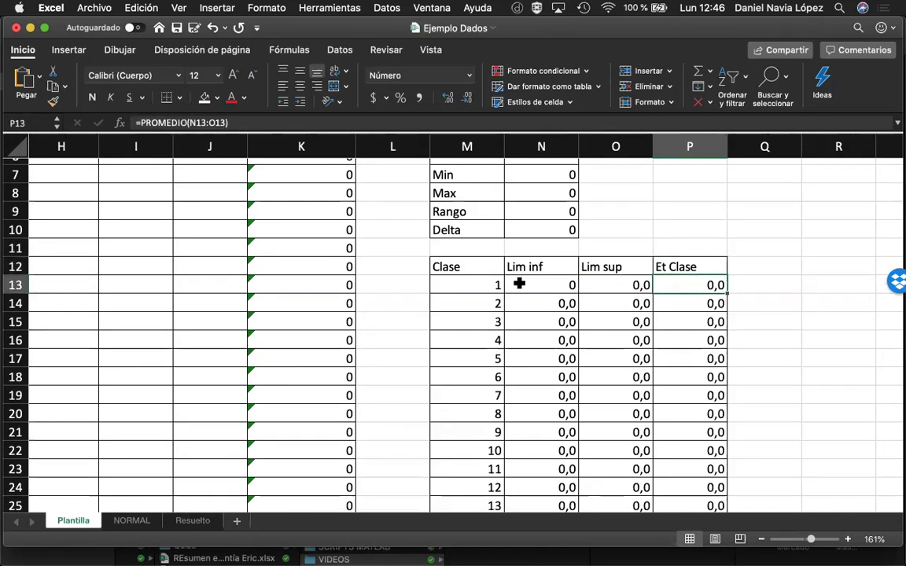
Step: Open the Generación de números aleatorios data analysis tool with the first throw's D1 cell selected
{"action": "scroll", "coordinate": [519, 285], "scroll_direction": "down", "scroll_amount": 5}
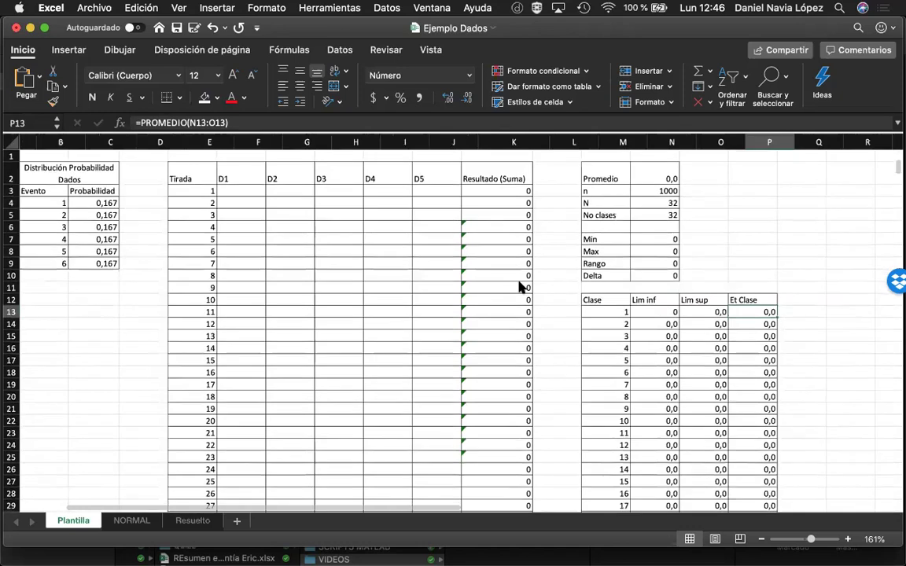
{"action": "scroll", "coordinate": [519, 287], "scroll_direction": "down", "scroll_amount": 5}
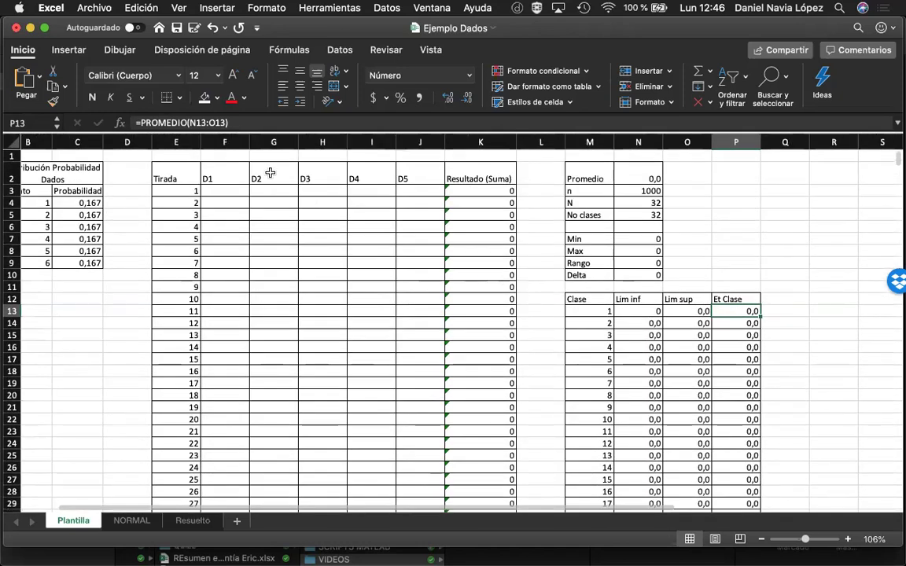
{"action": "left_click", "coordinate": [239, 192]}
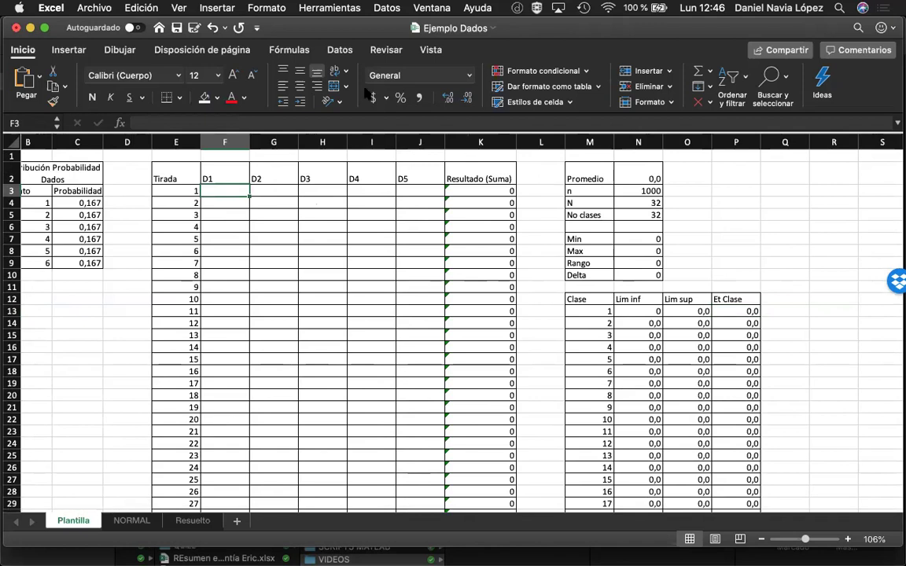
{"action": "left_click", "coordinate": [340, 50]}
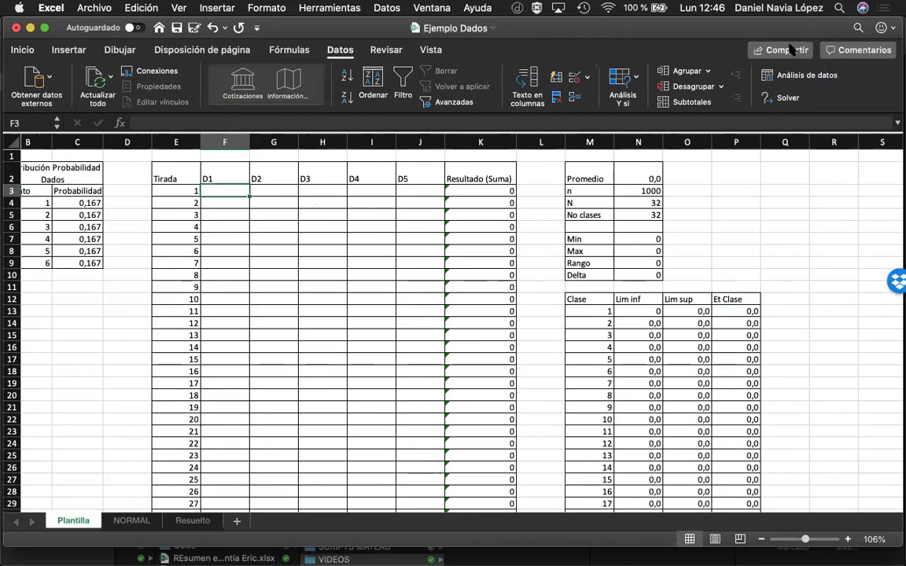
{"action": "left_click", "coordinate": [815, 82]}
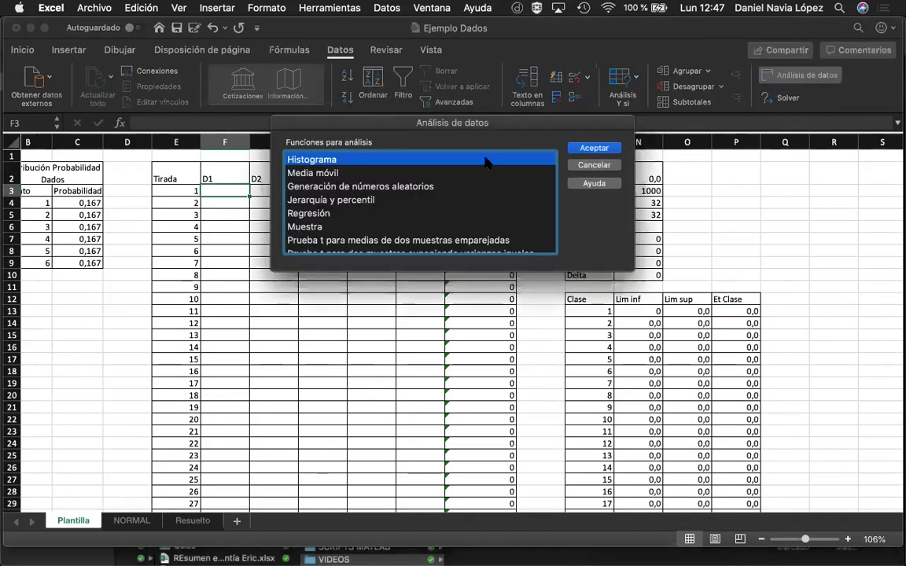
{"action": "left_click", "coordinate": [412, 189]}
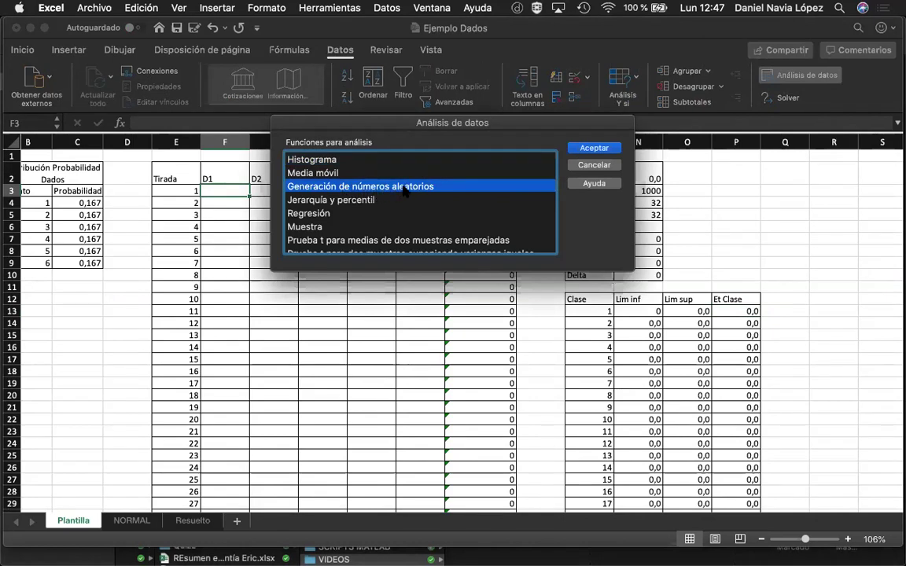
{"action": "left_click", "coordinate": [589, 148]}
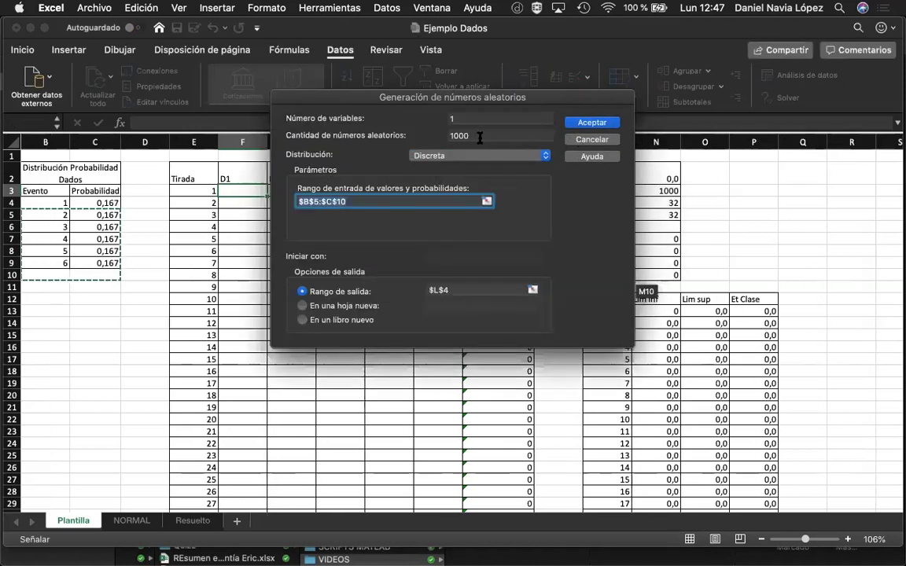
Step: Configure the random number generation for 5 variables, 1000 random numbers and the Discreta distribution
{"action": "left_click", "coordinate": [497, 118]}
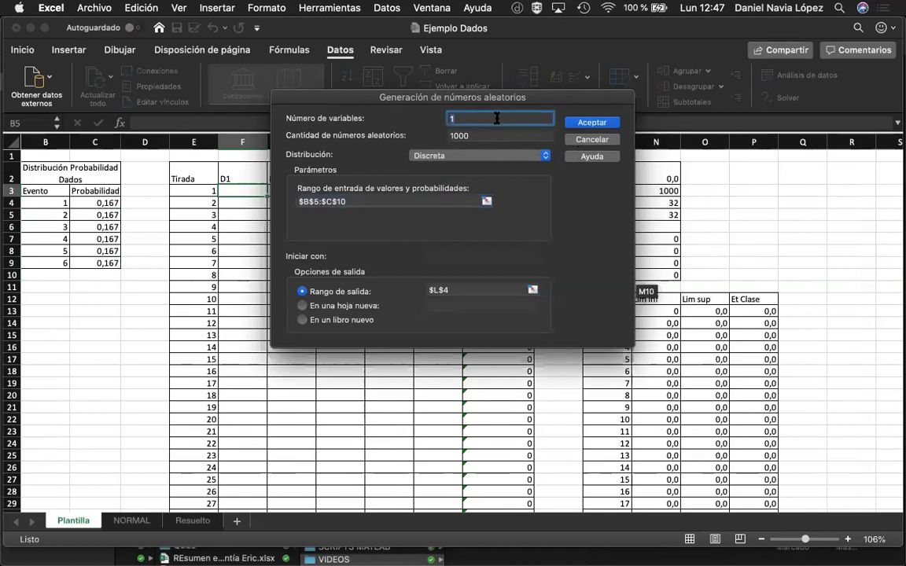
{"action": "left_click", "coordinate": [485, 135]}
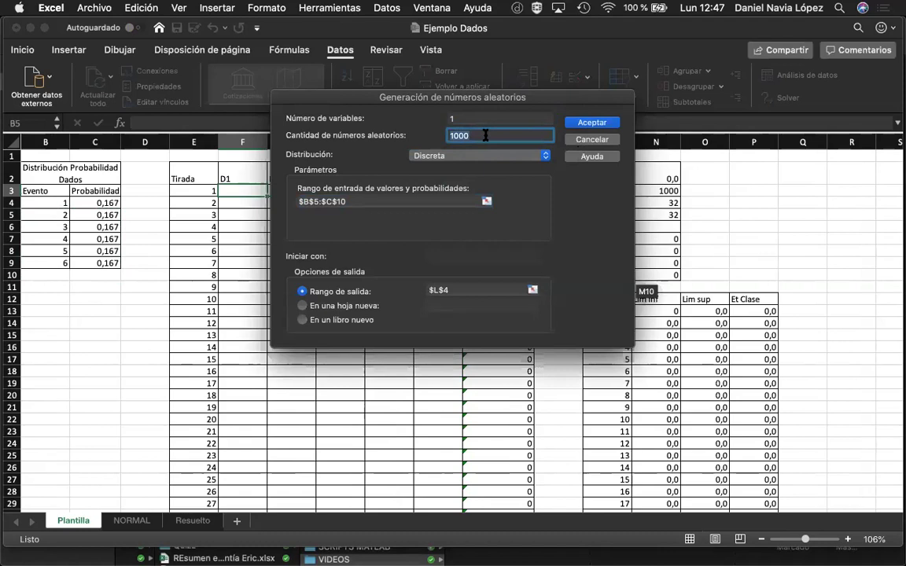
{"action": "left_click", "coordinate": [482, 119]}
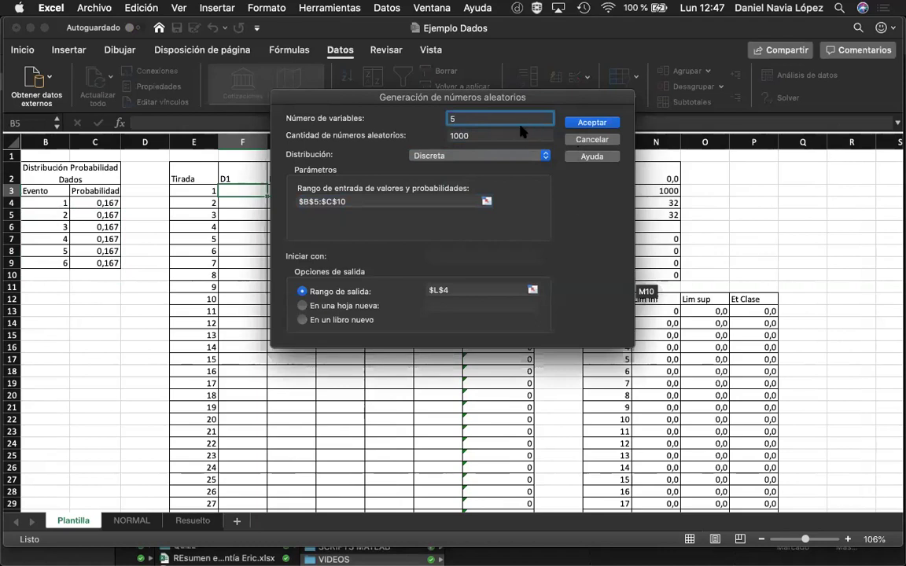
{"action": "left_click", "coordinate": [505, 156]}
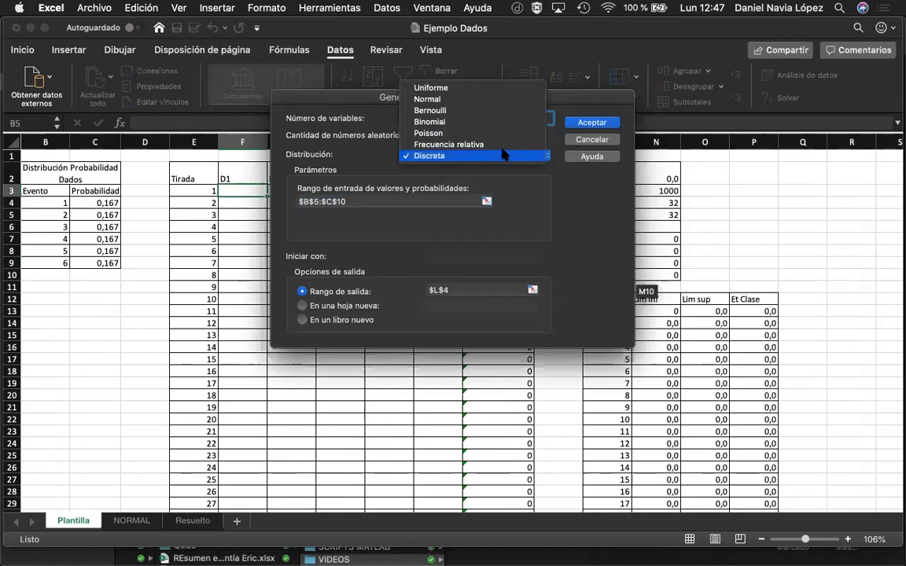
{"action": "left_click", "coordinate": [455, 157]}
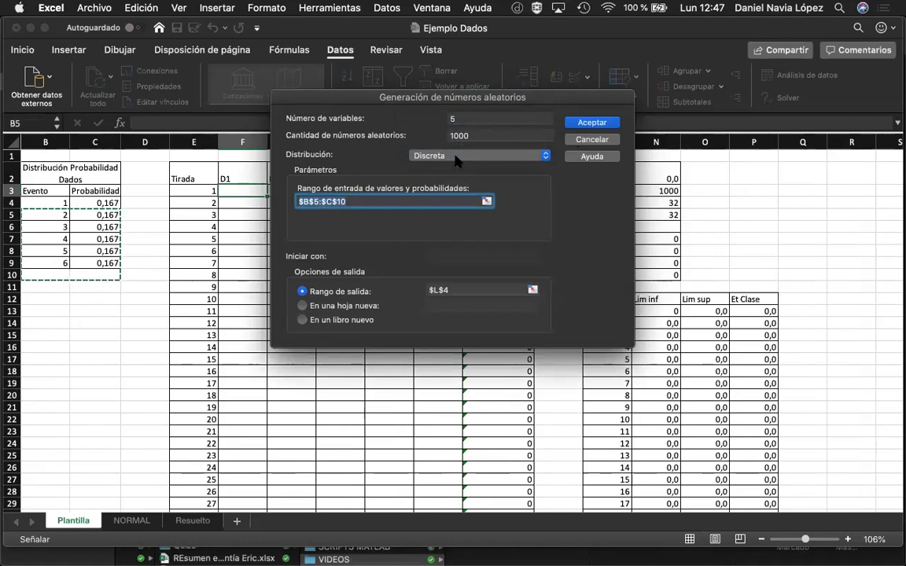
Step: Set the input range of values and probabilities to $B$4:$C$9, the six events with their probabilities
{"action": "left_click", "coordinate": [487, 201]}
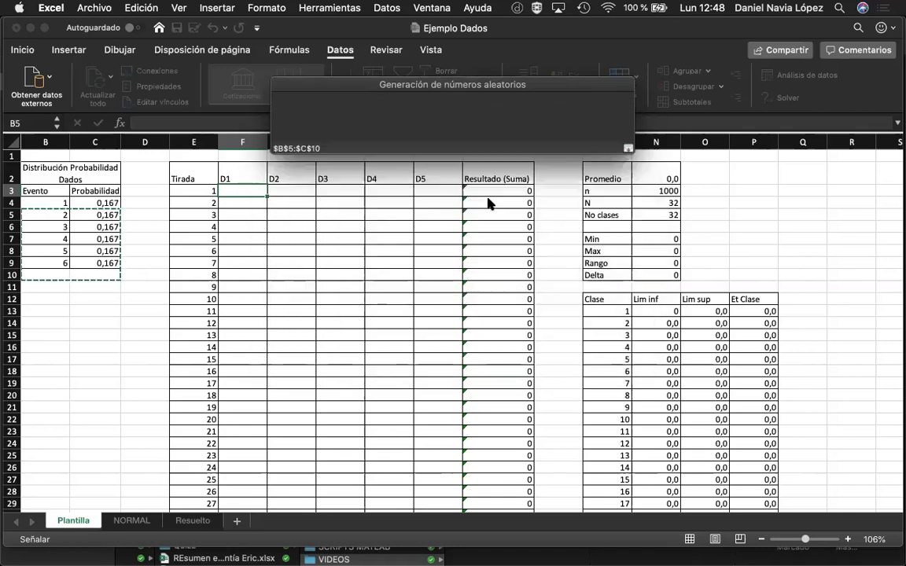
{"action": "left_click", "coordinate": [55, 200]}
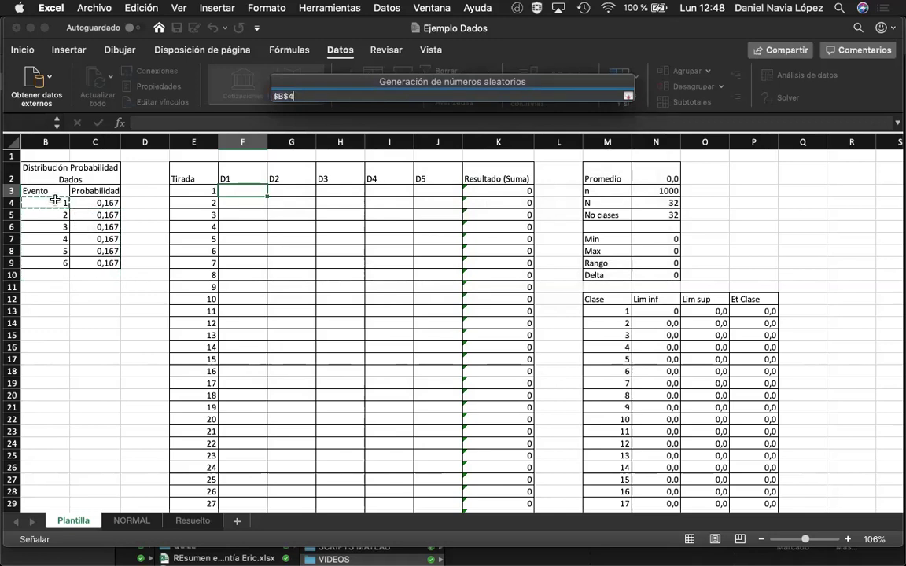
{"action": "left_click_drag", "start_coordinate": [78, 212], "coordinate": [87, 262]}
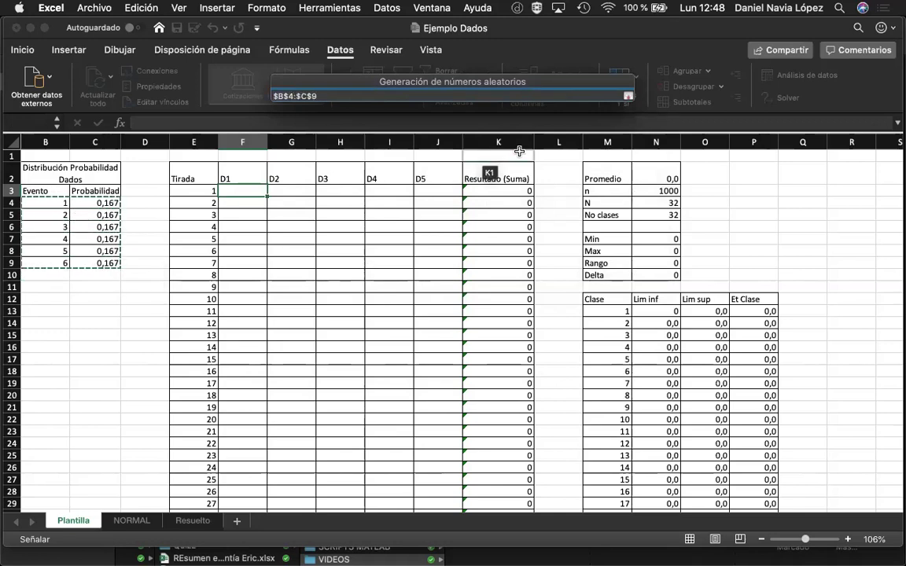
{"action": "left_click", "coordinate": [628, 95]}
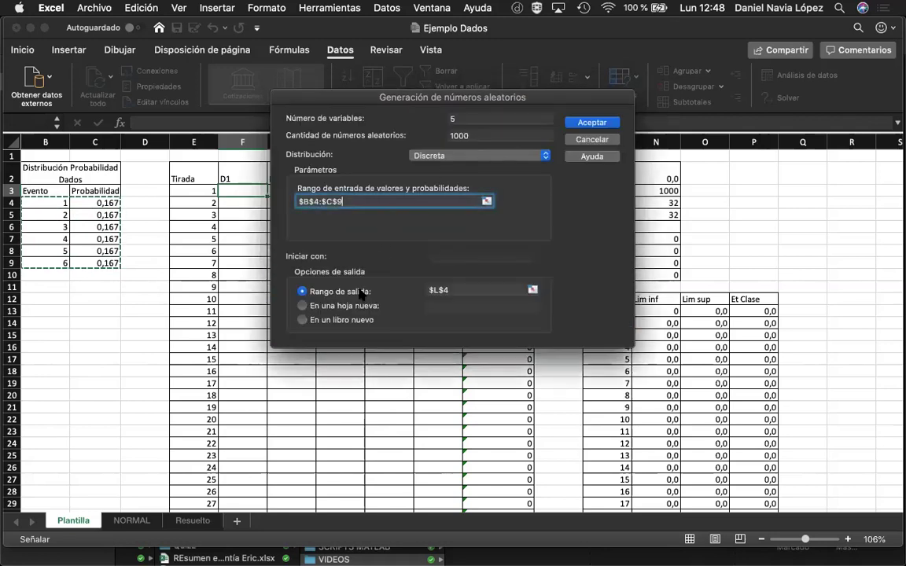
Step: Set the output range to $F$3 and generate the random dice values
{"action": "left_click", "coordinate": [532, 290]}
{"action": "left_click", "coordinate": [248, 191]}
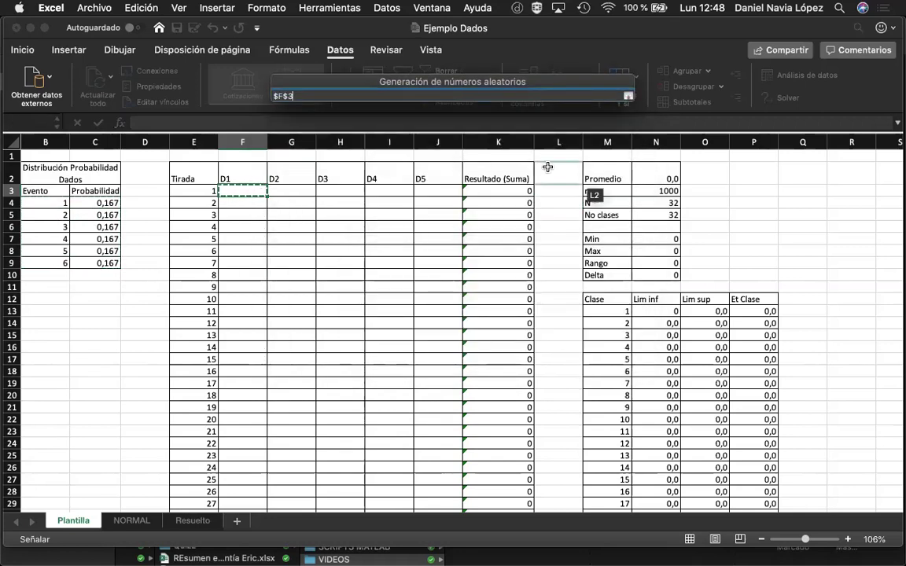
{"action": "left_click", "coordinate": [628, 95]}
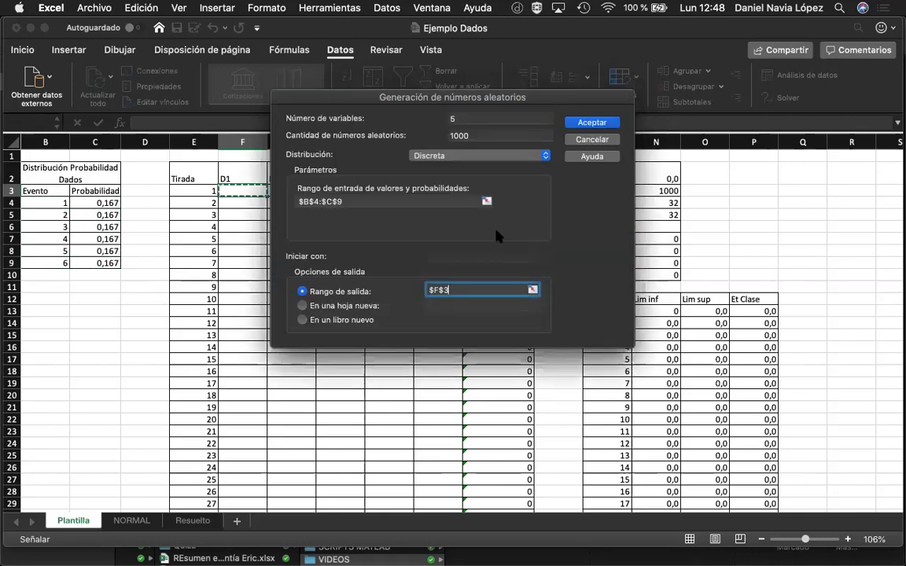
{"action": "left_click", "coordinate": [604, 123]}
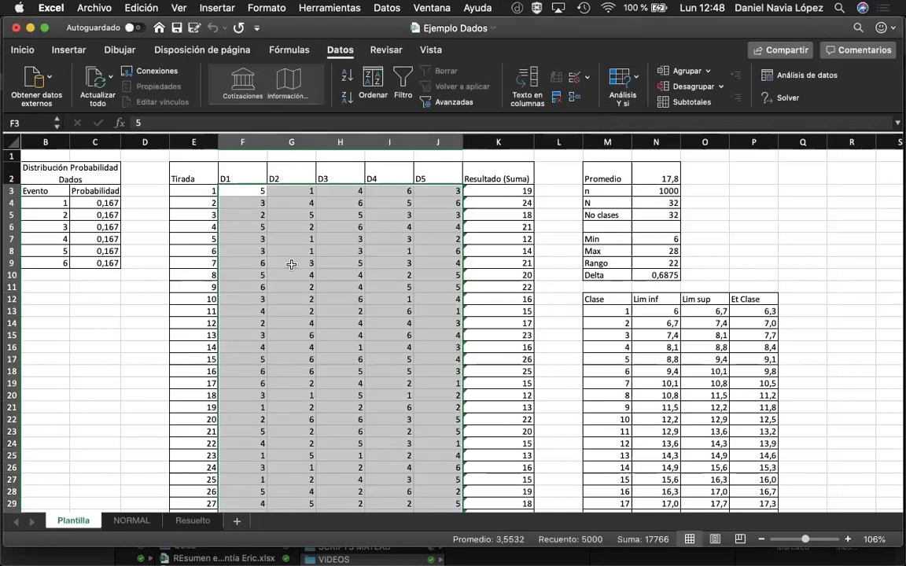
Step: Inspect the generated D1 to D5 values of the first throw and the dice probability table they come from
{"action": "left_click", "coordinate": [339, 263]}
{"action": "left_click", "coordinate": [256, 195]}
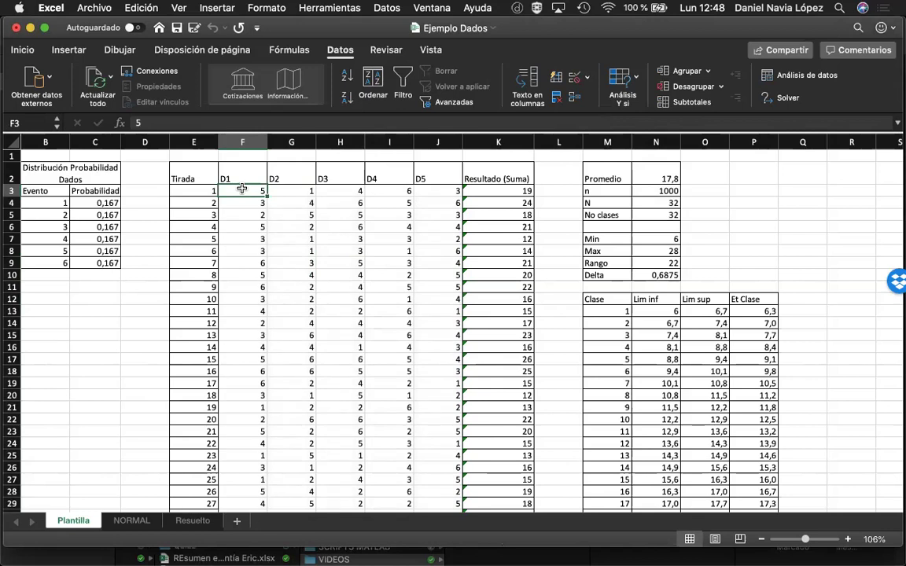
{"action": "scroll", "coordinate": [247, 191], "scroll_direction": "up", "scroll_amount": 5}
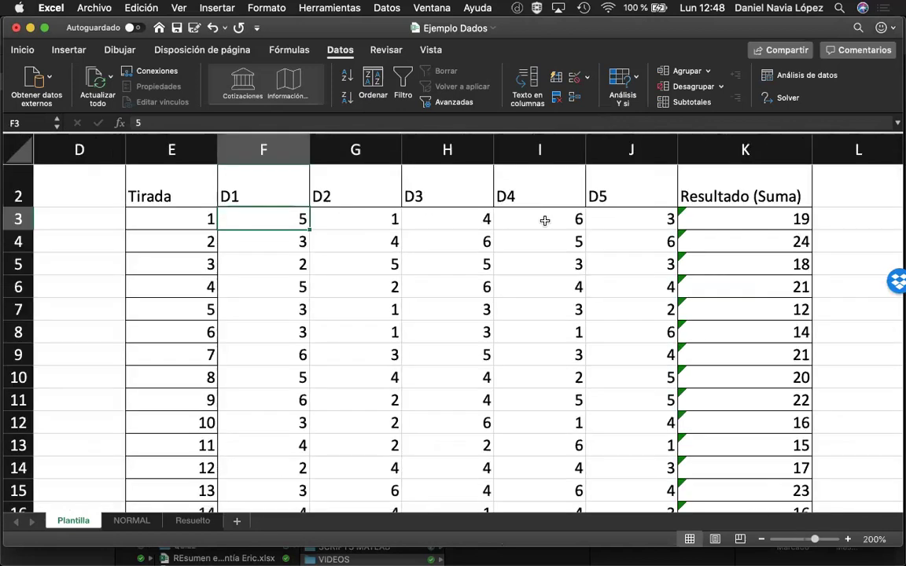
{"action": "left_click", "coordinate": [544, 220]}
{"action": "left_click", "coordinate": [611, 223]}
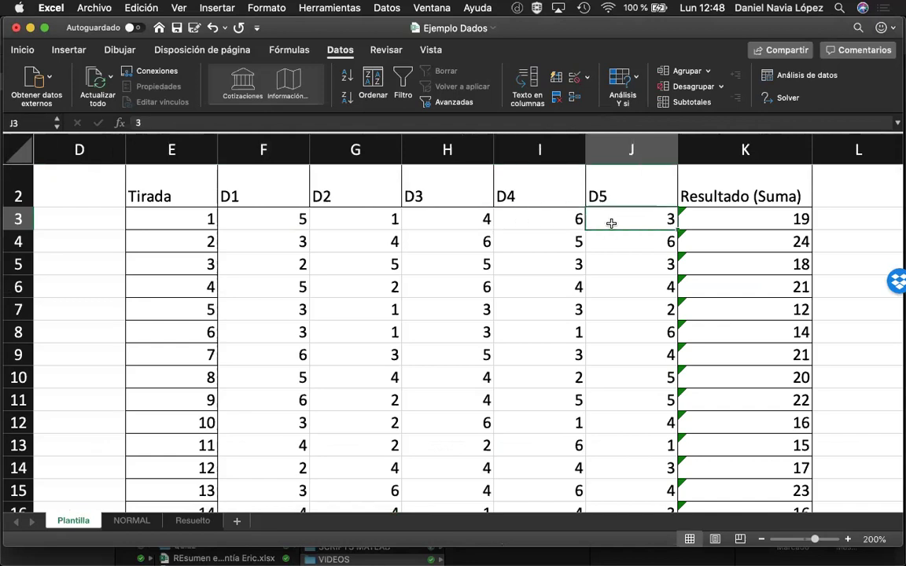
{"action": "scroll", "coordinate": [306, 219], "scroll_direction": "left", "scroll_amount": 1}
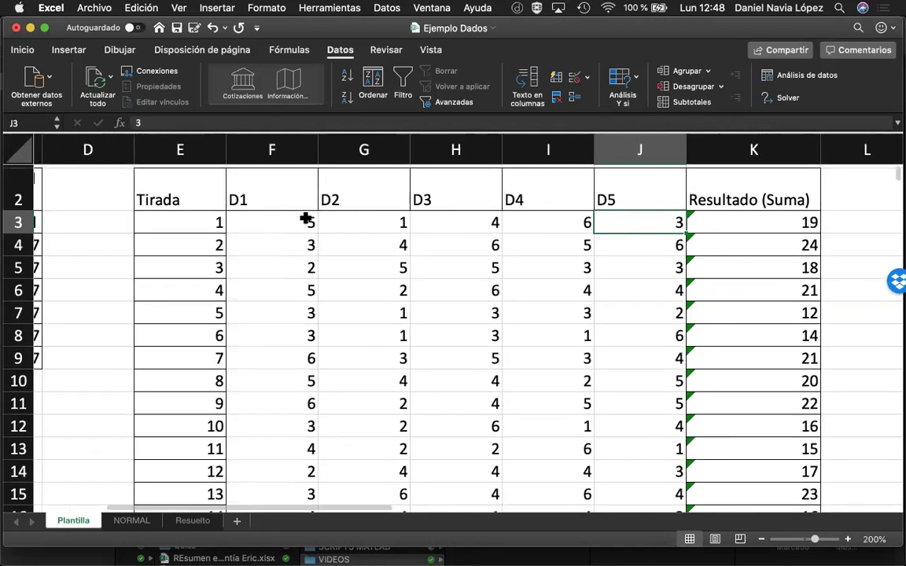
{"action": "scroll", "coordinate": [305, 220], "scroll_direction": "left", "scroll_amount": 5}
{"action": "scroll", "coordinate": [306, 219], "scroll_direction": "up", "scroll_amount": 1}
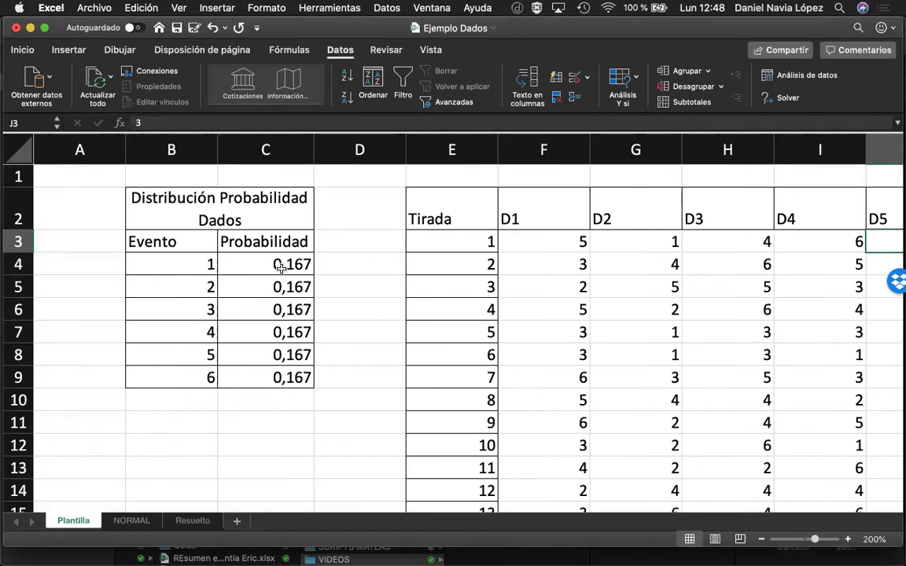
Step: Review the first throw's Resultado (Suma) formula, the summary statistics and the class limits calculated from the generated throws
{"action": "scroll", "coordinate": [295, 297], "scroll_direction": "right", "scroll_amount": 5}
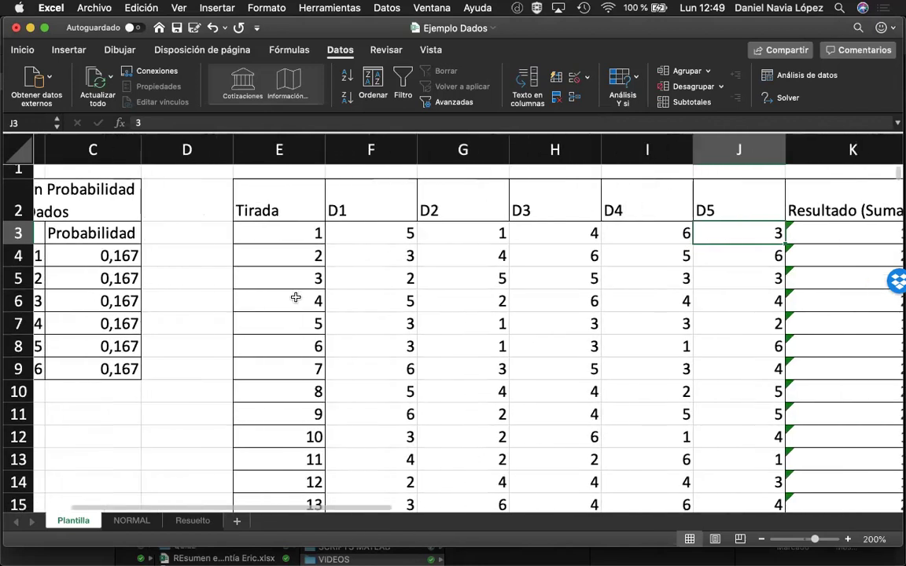
{"action": "scroll", "coordinate": [294, 298], "scroll_direction": "right", "scroll_amount": 2}
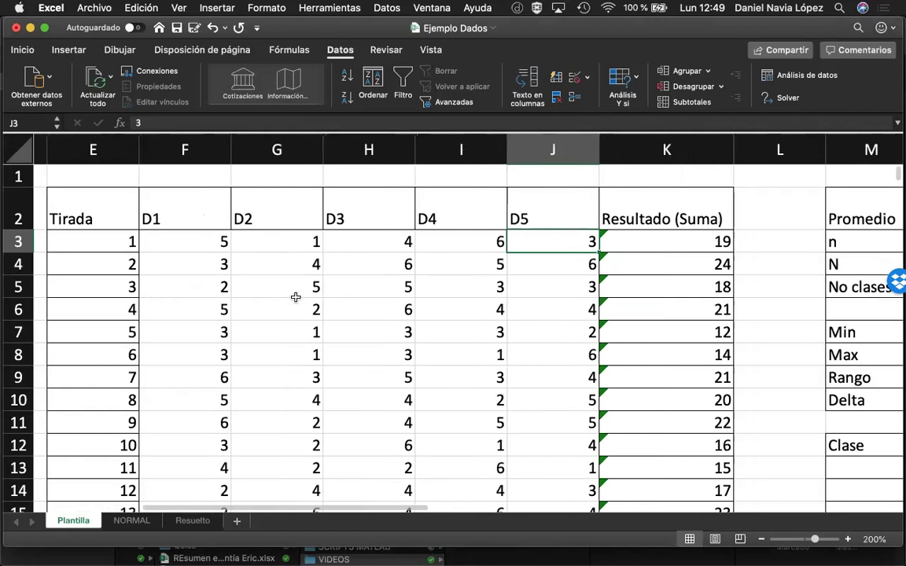
{"action": "scroll", "coordinate": [295, 297], "scroll_direction": "right", "scroll_amount": 1}
{"action": "scroll", "coordinate": [294, 306], "scroll_direction": "down", "scroll_amount": 3}
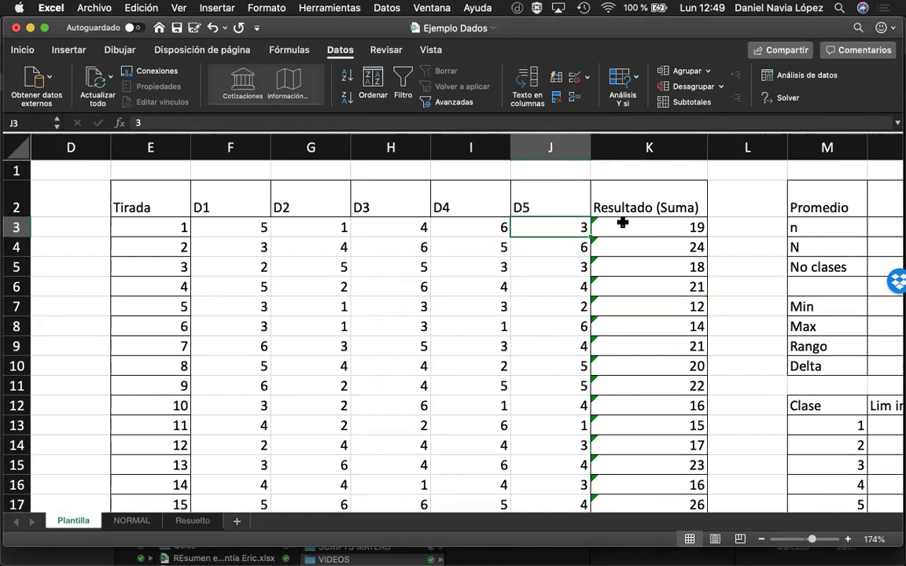
{"action": "left_click", "coordinate": [668, 232]}
{"action": "scroll", "coordinate": [668, 232], "scroll_direction": "right", "scroll_amount": 6}
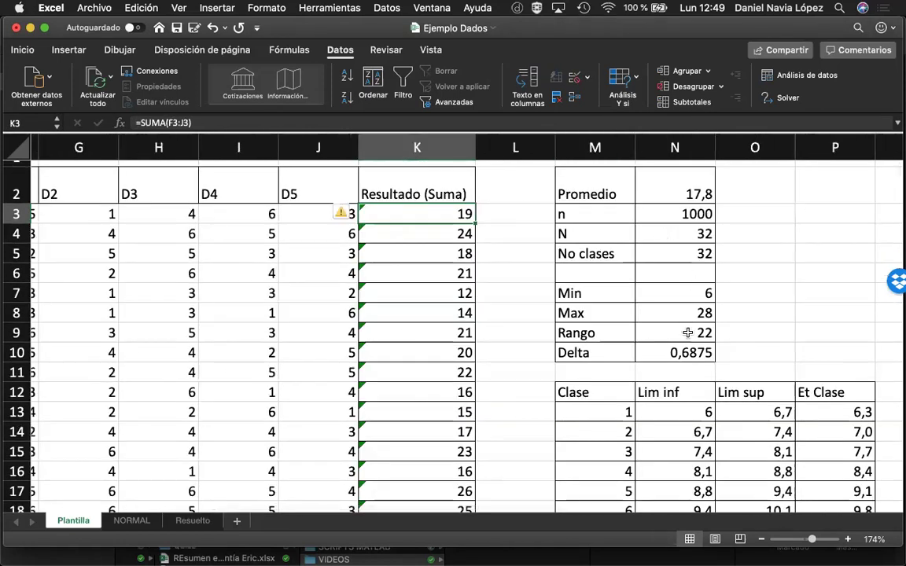
{"action": "scroll", "coordinate": [687, 332], "scroll_direction": "down", "scroll_amount": 3}
{"action": "scroll", "coordinate": [687, 332], "scroll_direction": "right", "scroll_amount": 3}
{"action": "scroll", "coordinate": [687, 332], "scroll_direction": "down", "scroll_amount": 3}
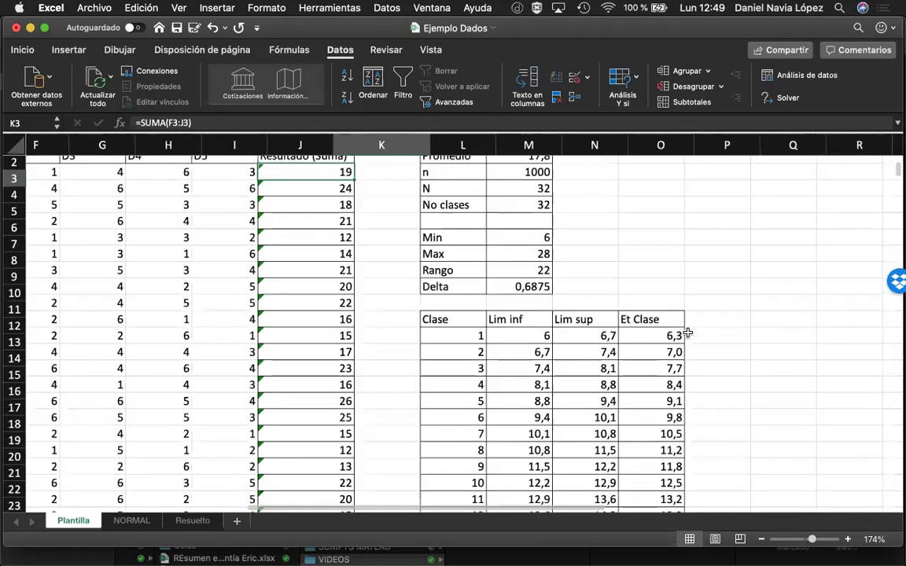
Step: Review the class limits, the dice probabilities in C4:C9, and the first throw's D1 value and sum formula
{"action": "scroll", "coordinate": [687, 332], "scroll_direction": "down", "scroll_amount": 2}
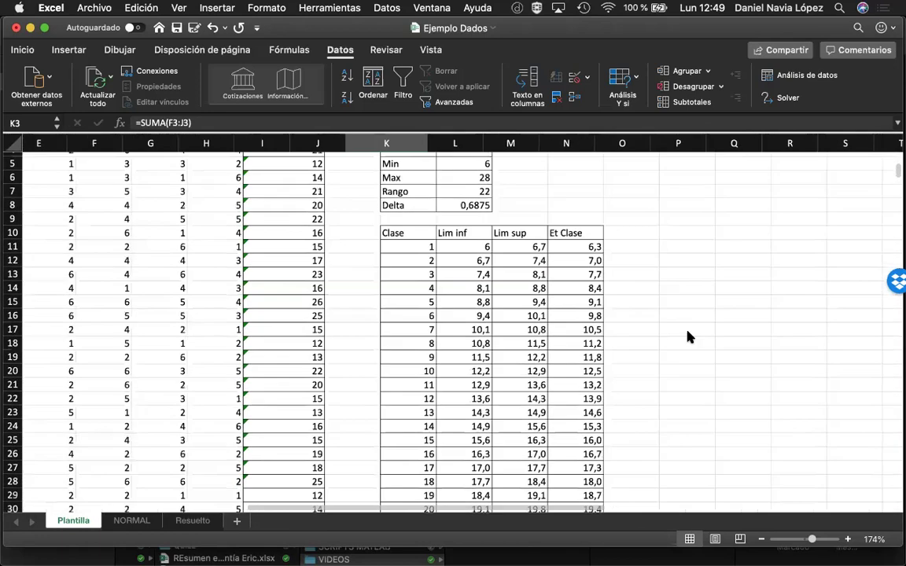
{"action": "left_click", "coordinate": [687, 337]}
{"action": "scroll", "coordinate": [687, 337], "scroll_direction": "up", "scroll_amount": 2}
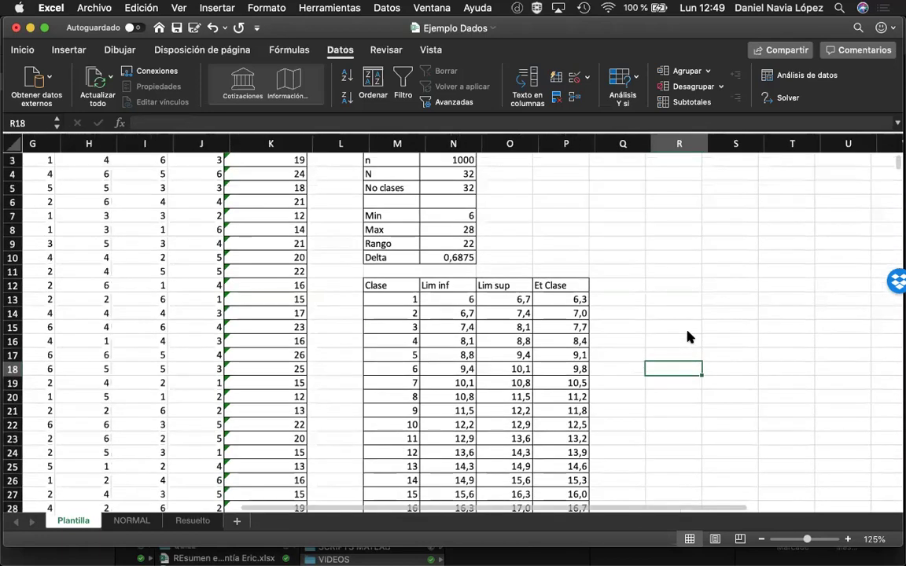
{"action": "scroll", "coordinate": [687, 336], "scroll_direction": "down", "scroll_amount": 1}
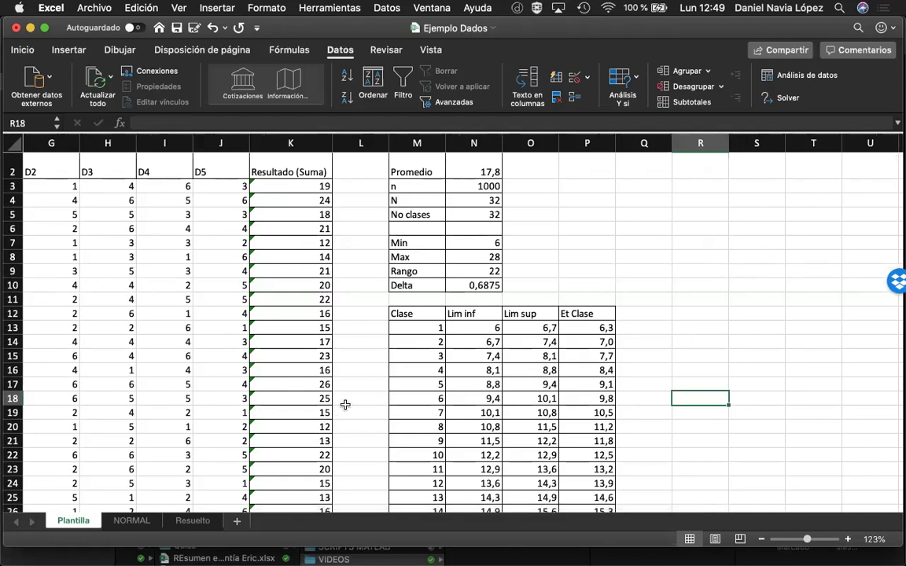
{"action": "scroll", "coordinate": [344, 404], "scroll_direction": "left", "scroll_amount": 6}
{"action": "scroll", "coordinate": [344, 404], "scroll_direction": "up", "scroll_amount": 1}
{"action": "left_click_drag", "start_coordinate": [180, 214], "coordinate": [178, 283]}
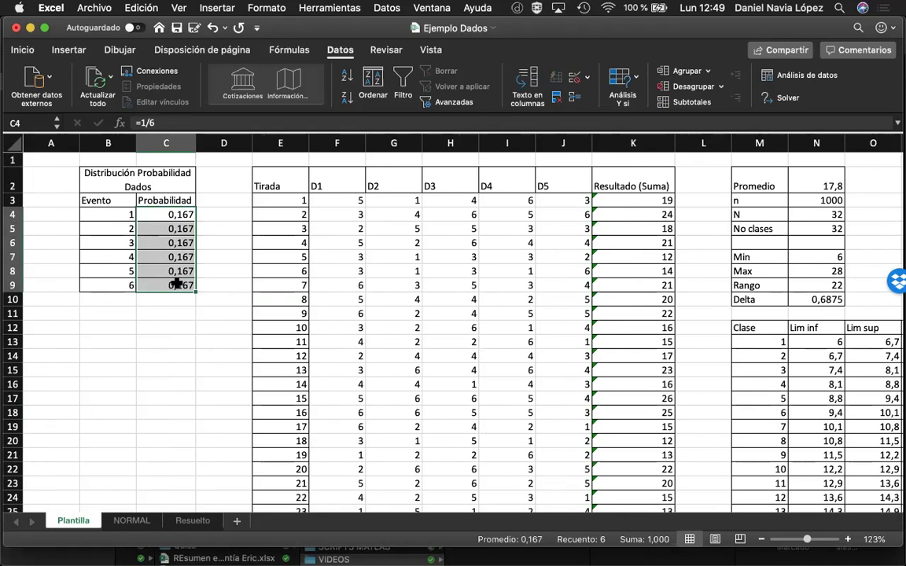
{"action": "scroll", "coordinate": [178, 283], "scroll_direction": "right", "scroll_amount": 5}
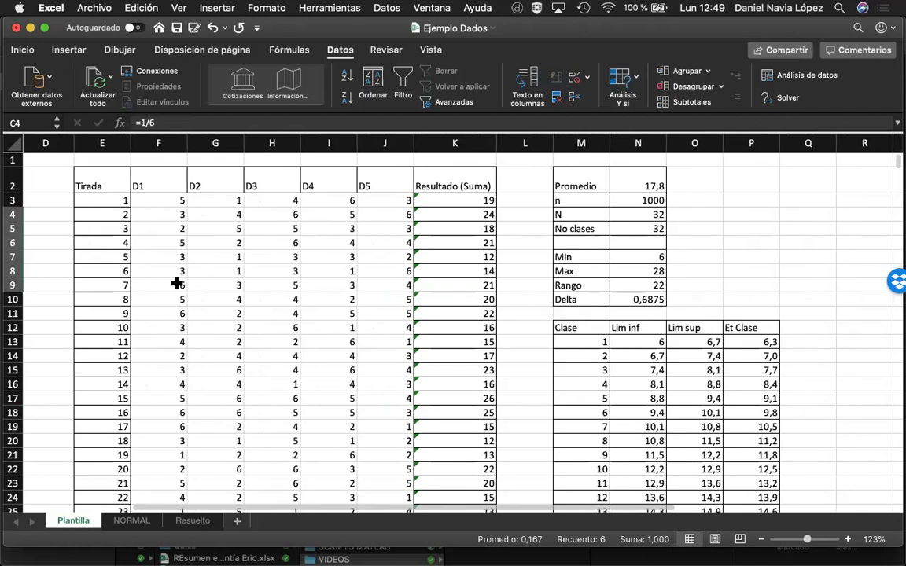
{"action": "scroll", "coordinate": [178, 283], "scroll_direction": "left", "scroll_amount": 2}
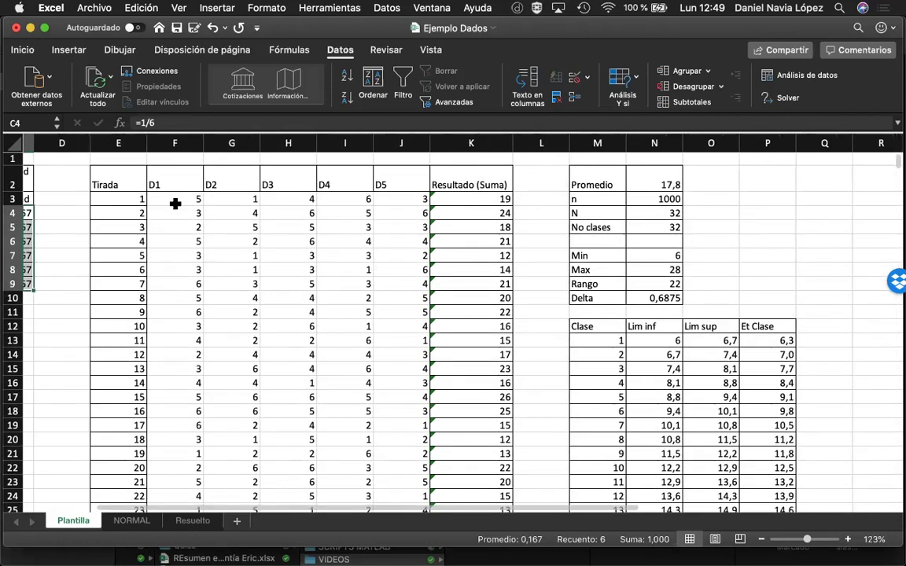
{"action": "left_click", "coordinate": [175, 202]}
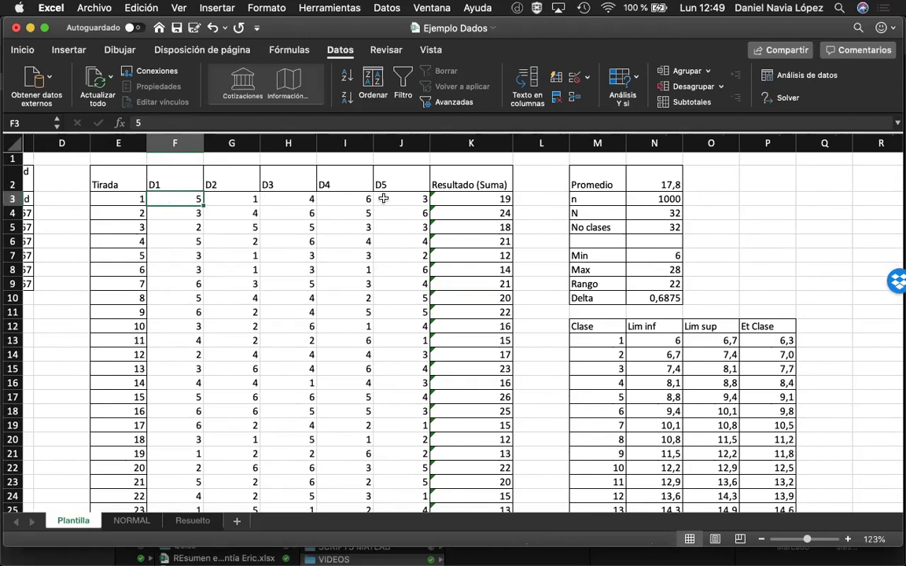
{"action": "left_click", "coordinate": [434, 203]}
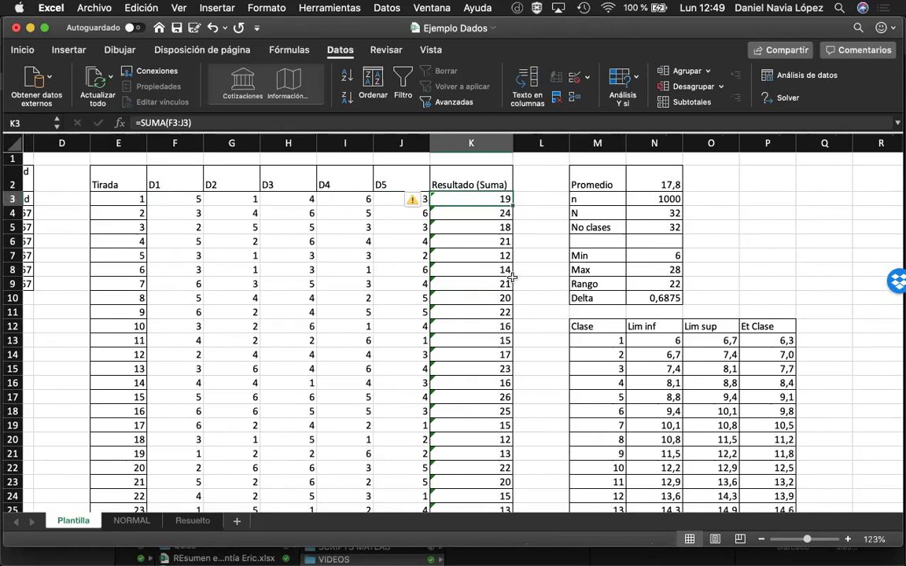
{"action": "scroll", "coordinate": [512, 277], "scroll_direction": "right", "scroll_amount": 5}
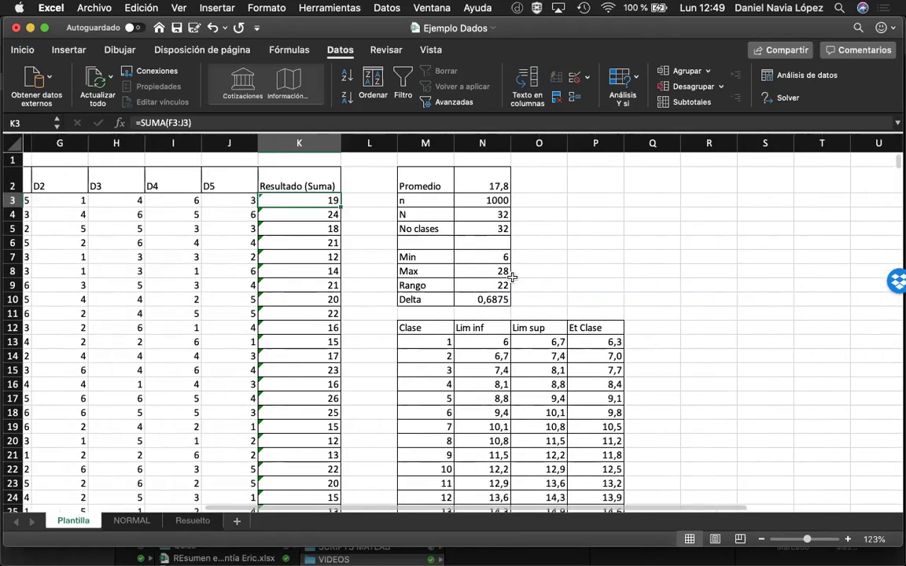
{"action": "scroll", "coordinate": [721, 212], "scroll_direction": "right", "scroll_amount": 2}
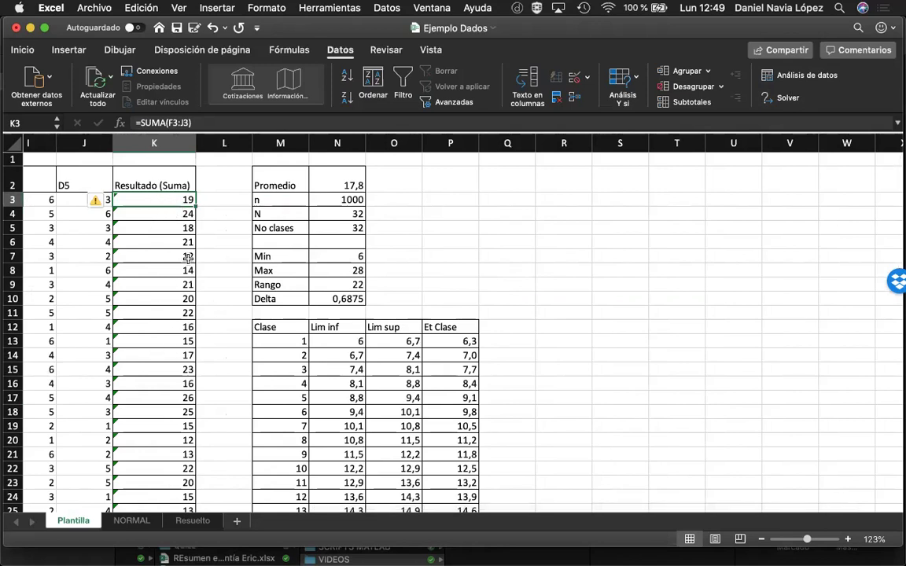
Step: Start a Histograma data analysis with the Resultado (Suma) values $K$3:$K$1002 as its input range
{"action": "left_click", "coordinate": [782, 75]}
{"action": "scroll", "coordinate": [360, 202], "scroll_direction": "down", "scroll_amount": 1}
{"action": "scroll", "coordinate": [359, 202], "scroll_direction": "up", "scroll_amount": 3}
{"action": "left_click", "coordinate": [324, 197]}
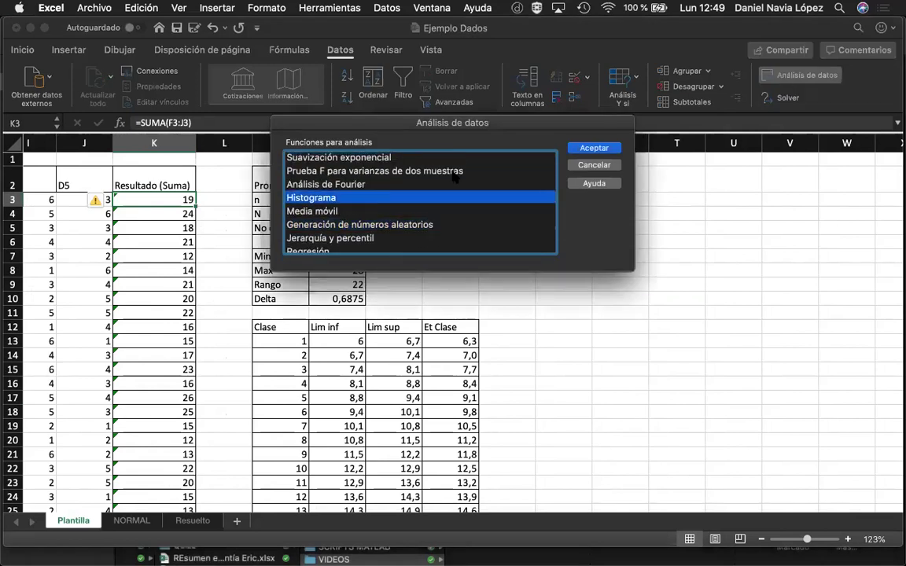
{"action": "left_click", "coordinate": [593, 148]}
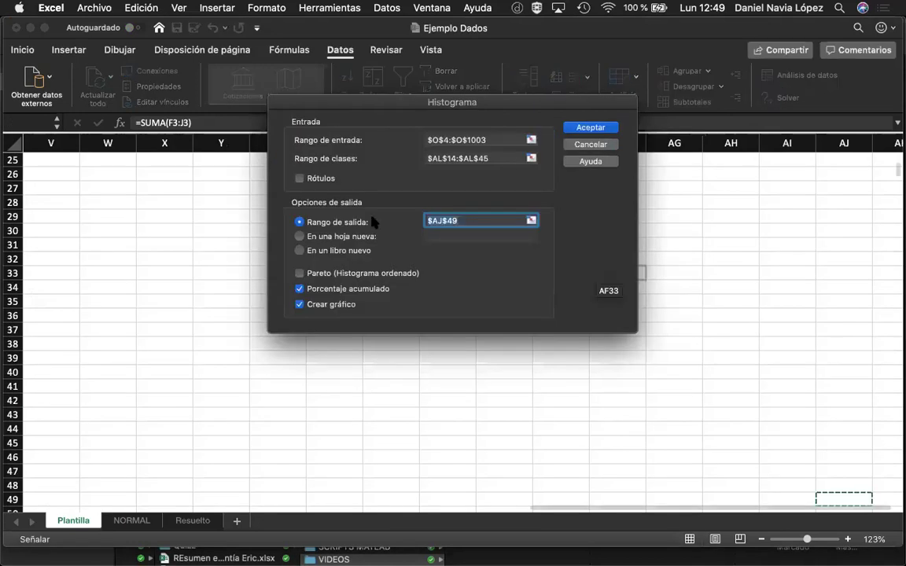
{"action": "scroll", "coordinate": [138, 346], "scroll_direction": "up", "scroll_amount": 10}
{"action": "scroll", "coordinate": [137, 346], "scroll_direction": "left", "scroll_amount": 5}
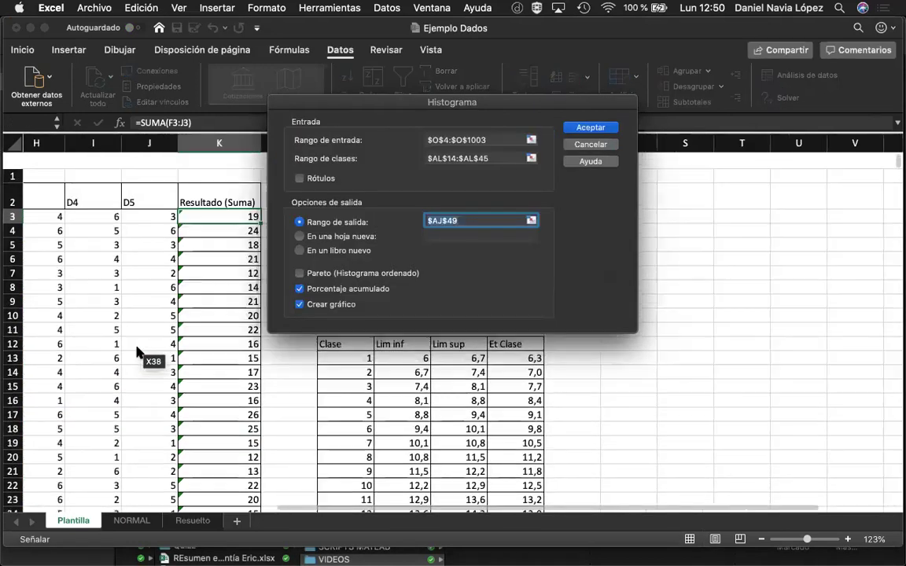
{"action": "left_click_drag", "start_coordinate": [377, 110], "coordinate": [650, 179]}
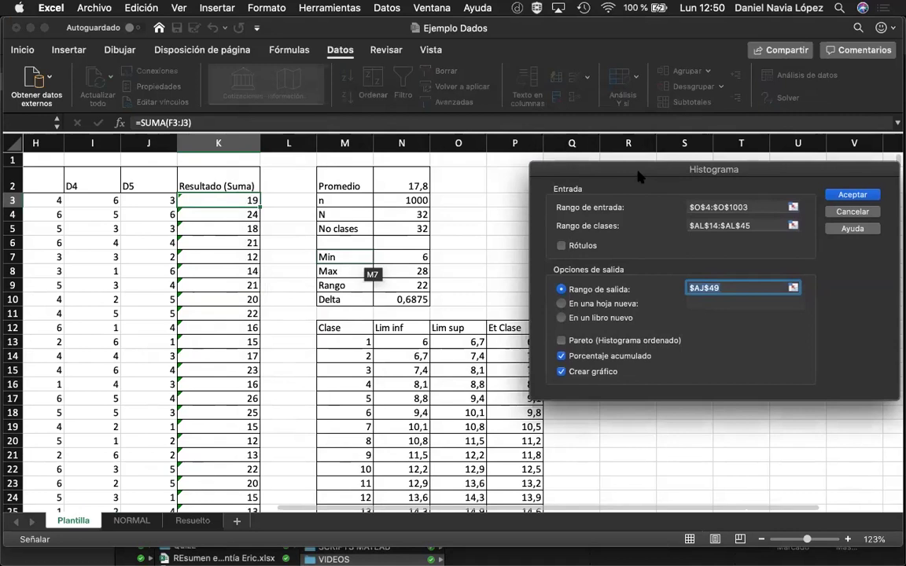
{"action": "left_click", "coordinate": [794, 207]}
{"action": "left_click", "coordinate": [238, 186]}
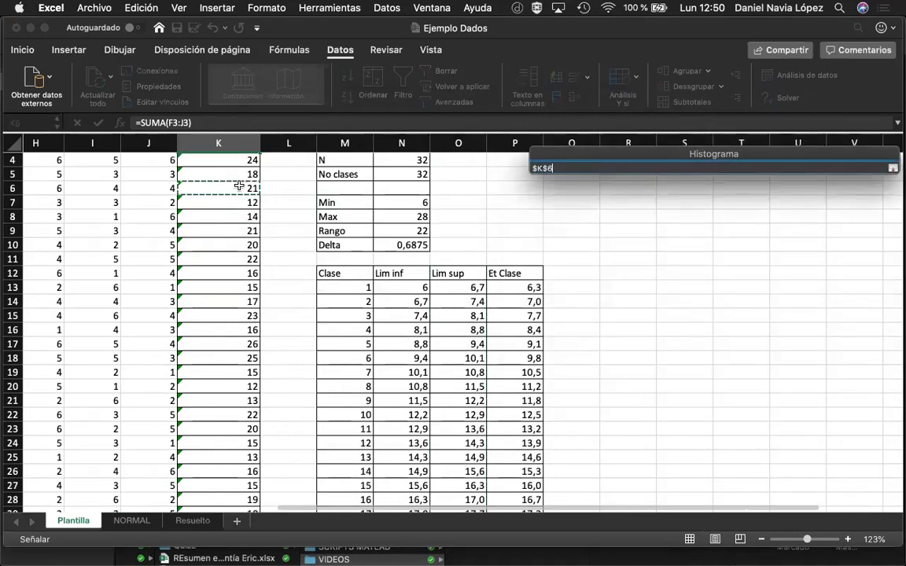
{"action": "scroll", "coordinate": [238, 186], "scroll_direction": "up", "scroll_amount": 1}
{"action": "left_click", "coordinate": [239, 187]}
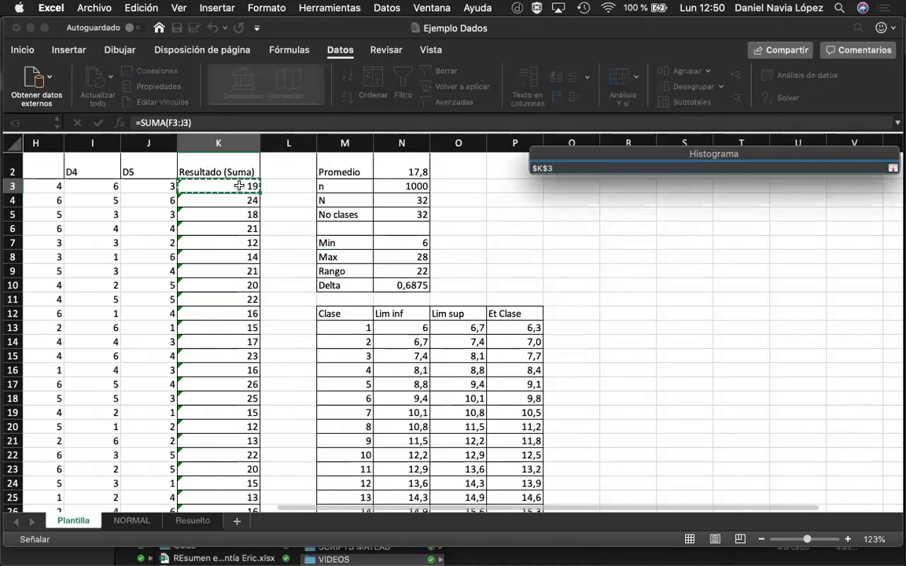
{"action": "key", "text": "super+shift+Down"}
{"action": "key", "text": "Return"}
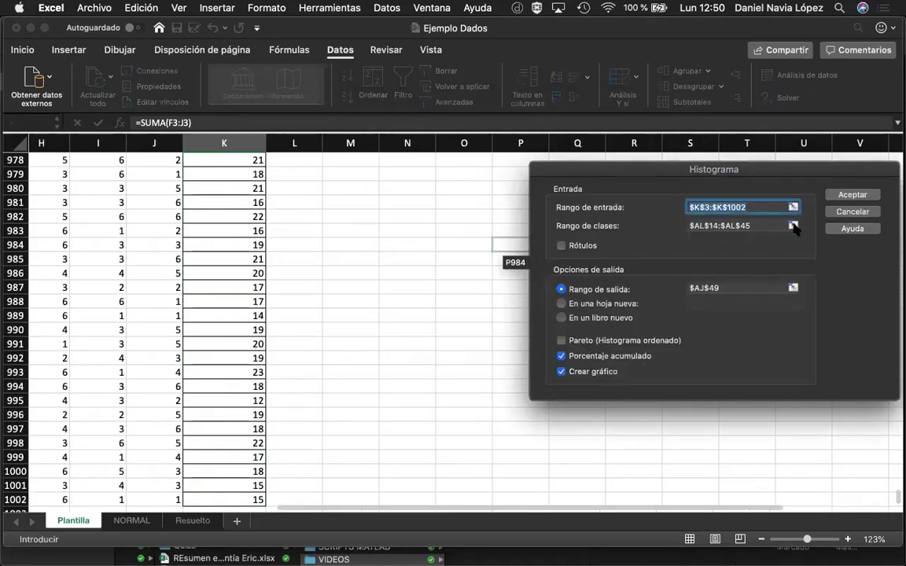
Step: Set the histogram's class range to the Lim sup values in $O$13:$O$44
{"action": "left_click", "coordinate": [792, 226]}
{"action": "scroll", "coordinate": [378, 229], "scroll_direction": "left", "scroll_amount": 10}
{"action": "scroll", "coordinate": [377, 229], "scroll_direction": "down", "scroll_amount": 5}
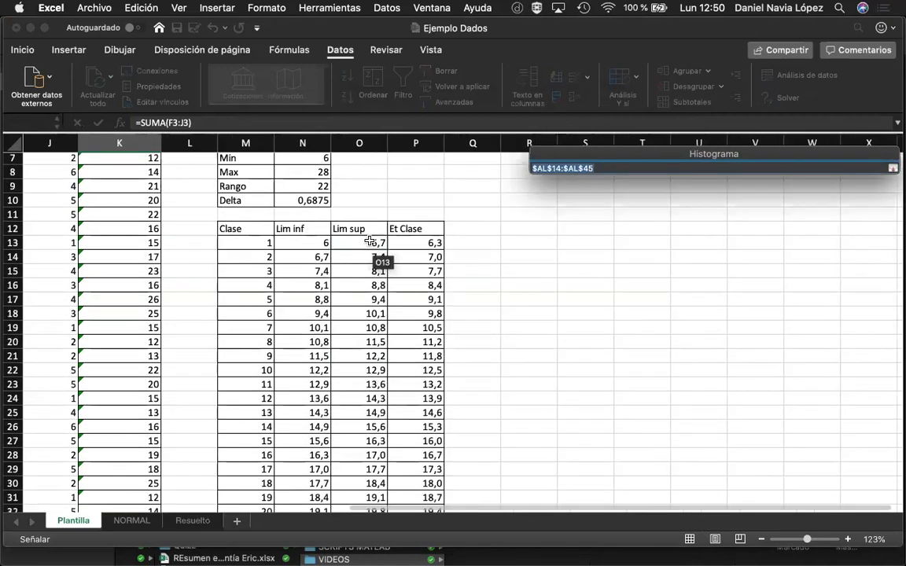
{"action": "left_click_drag", "start_coordinate": [369, 240], "coordinate": [351, 478]}
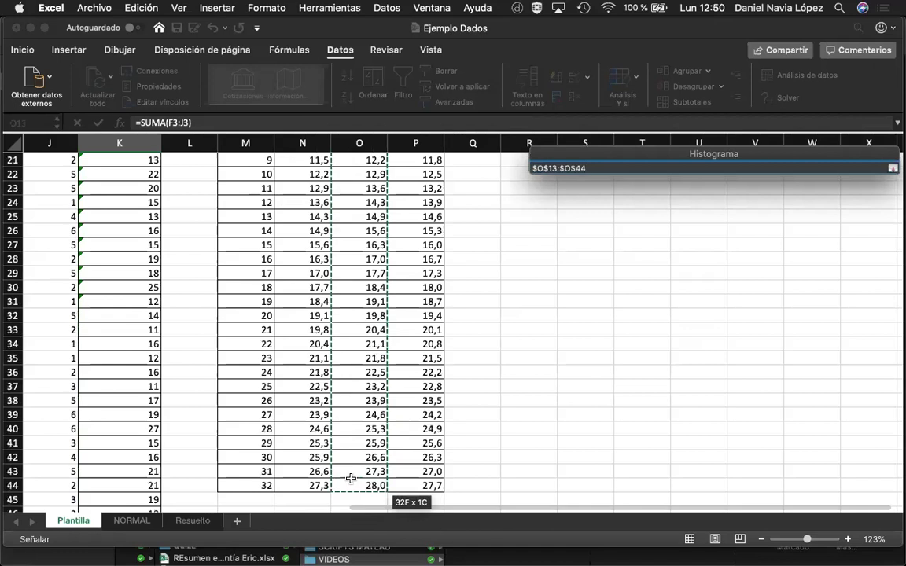
{"action": "left_click", "coordinate": [892, 168]}
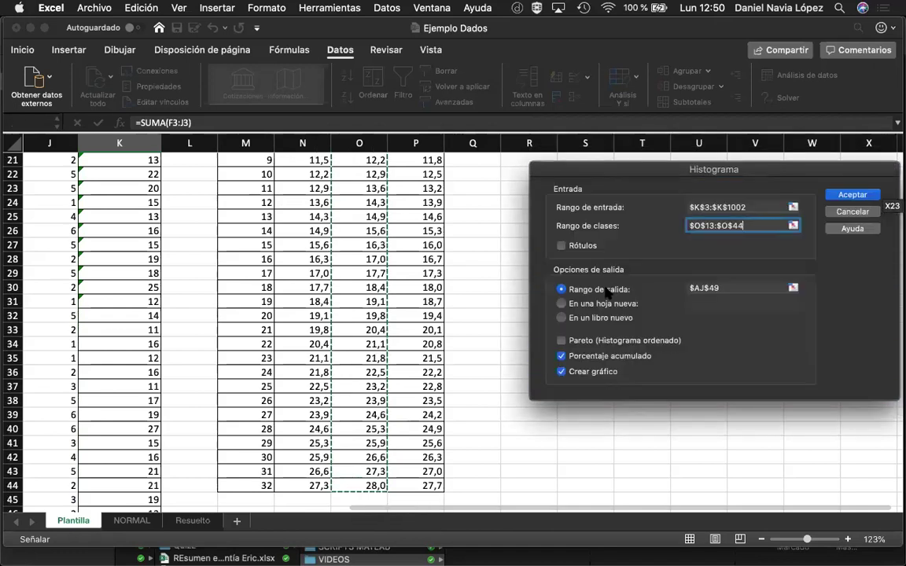
Step: Set the histogram's output range to $R$12 and generate the frequency table and chart
{"action": "left_click", "coordinate": [606, 291]}
{"action": "scroll", "coordinate": [570, 346], "scroll_direction": "up", "scroll_amount": 5}
{"action": "scroll", "coordinate": [571, 346], "scroll_direction": "left", "scroll_amount": 8}
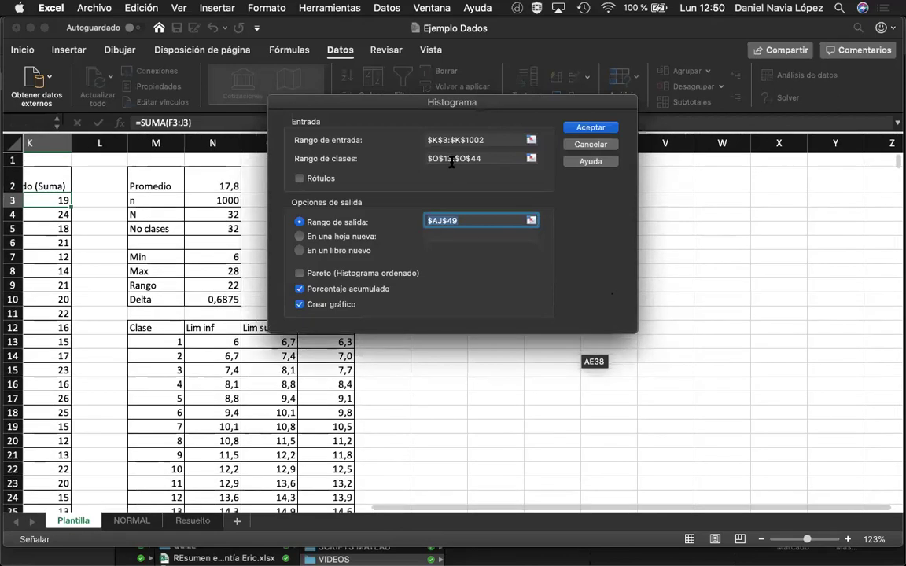
{"action": "left_click_drag", "start_coordinate": [458, 106], "coordinate": [783, 332]}
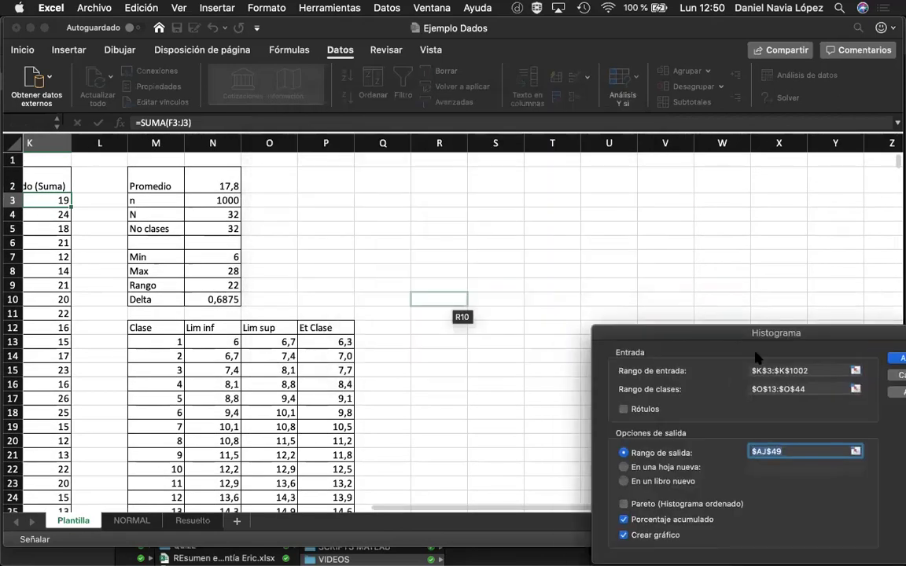
{"action": "left_click", "coordinate": [457, 330]}
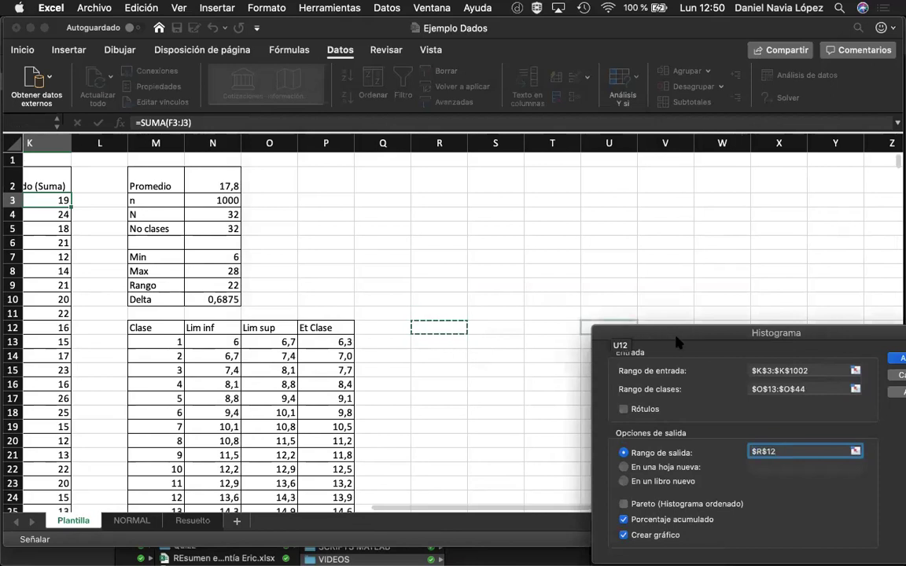
{"action": "left_click_drag", "start_coordinate": [609, 331], "coordinate": [480, 175]}
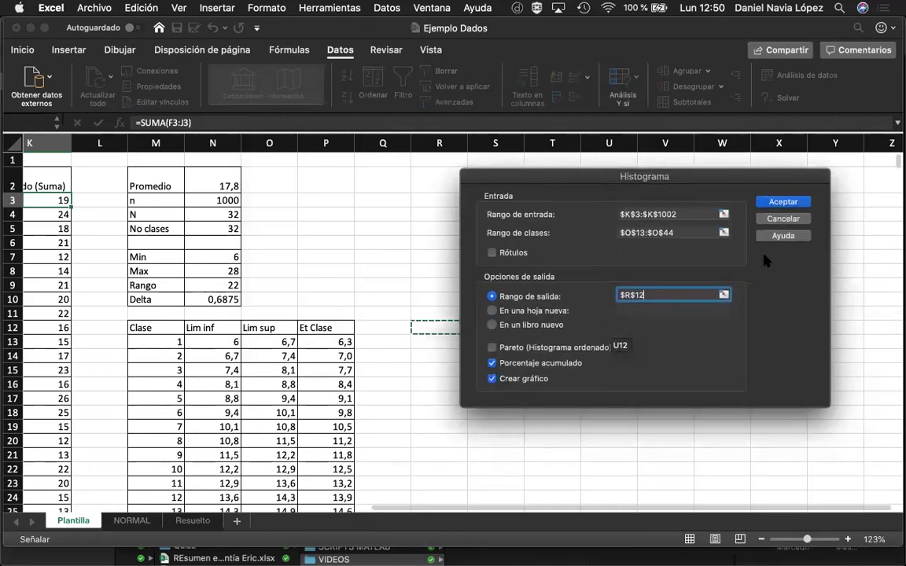
{"action": "left_click", "coordinate": [773, 203]}
Step: Move the Histograma chart towards the far side of the frequency table and make it taller
{"action": "scroll", "coordinate": [669, 342], "scroll_direction": "down", "scroll_amount": 2}
{"action": "left_click_drag", "start_coordinate": [395, 309], "coordinate": [803, 236]}
{"action": "left_click_drag", "start_coordinate": [687, 332], "coordinate": [687, 449]}
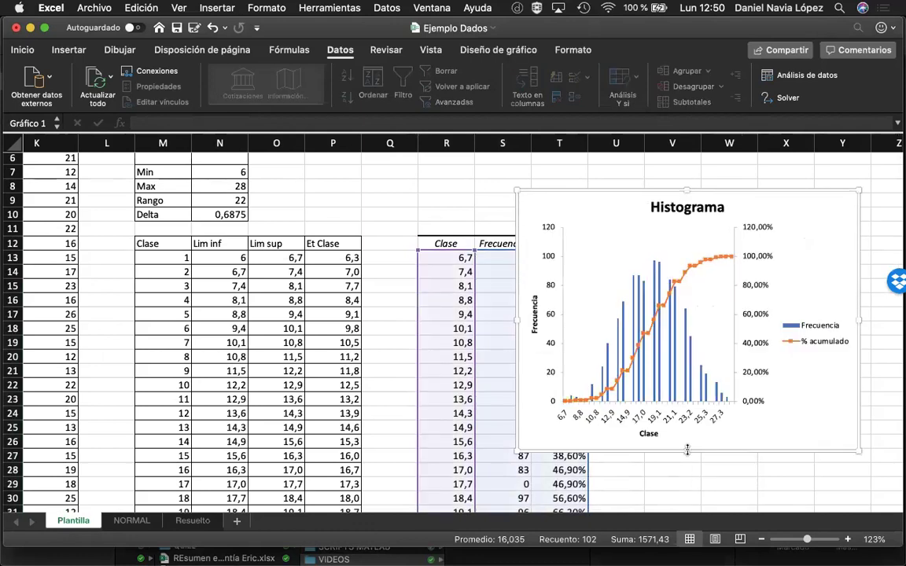
Step: Place the chart legend beneath the Histograma title, widen the plot area and move the chart clear of the frequency table
{"action": "left_click", "coordinate": [802, 343]}
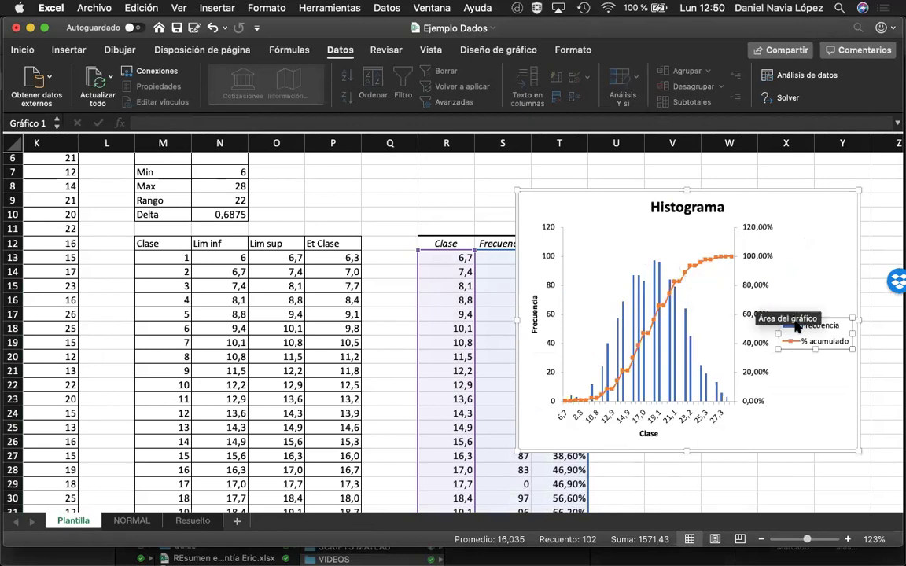
{"action": "left_click_drag", "start_coordinate": [803, 347], "coordinate": [572, 238]}
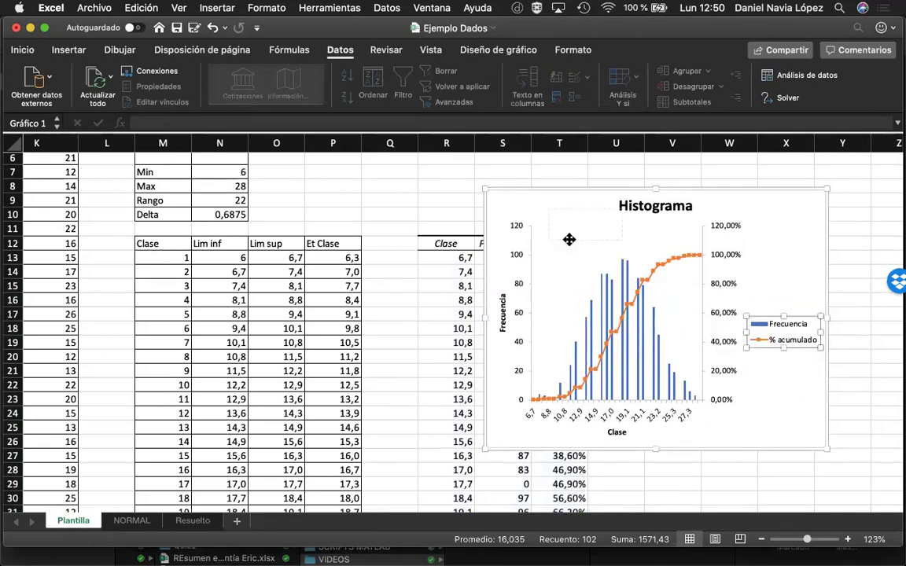
{"action": "left_click", "coordinate": [663, 291]}
{"action": "left_click_drag", "start_coordinate": [702, 313], "coordinate": [769, 307]}
{"action": "left_click_drag", "start_coordinate": [792, 194], "coordinate": [850, 211]}
{"action": "scroll", "coordinate": [782, 251], "scroll_direction": "right", "scroll_amount": 3}
{"action": "scroll", "coordinate": [782, 252], "scroll_direction": "down", "scroll_amount": 1}
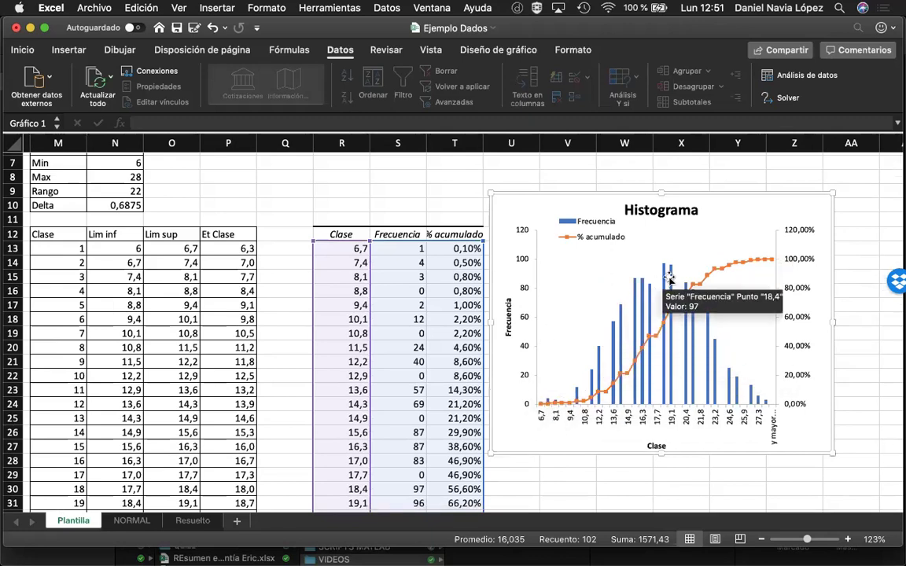
Step: Inspect the Promedio formula and compare the average with the histogram's frequency bars and cumulative curve
{"action": "scroll", "coordinate": [350, 297], "scroll_direction": "up", "scroll_amount": 5}
{"action": "scroll", "coordinate": [350, 298], "scroll_direction": "left", "scroll_amount": 2}
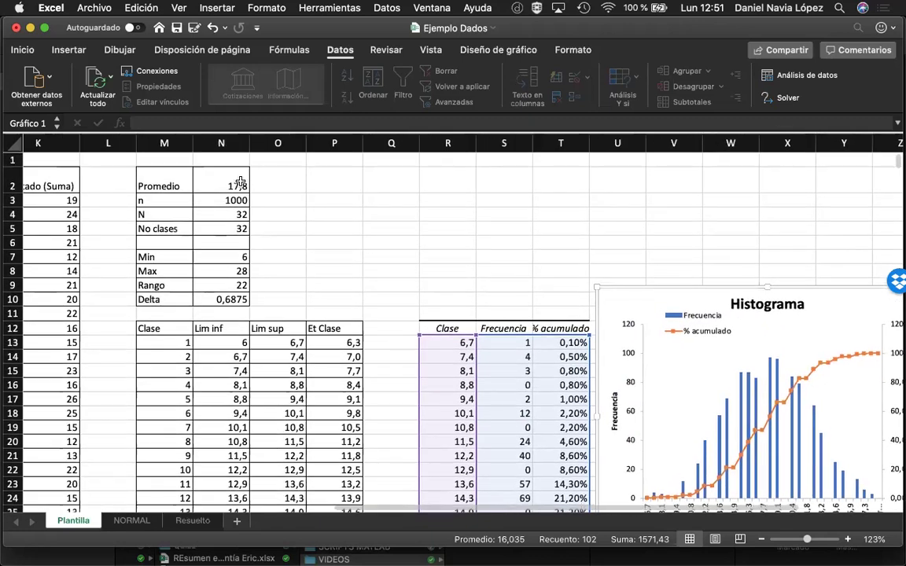
{"action": "left_click", "coordinate": [220, 185]}
{"action": "scroll", "coordinate": [390, 252], "scroll_direction": "down", "scroll_amount": 5}
{"action": "scroll", "coordinate": [390, 252], "scroll_direction": "right", "scroll_amount": 3}
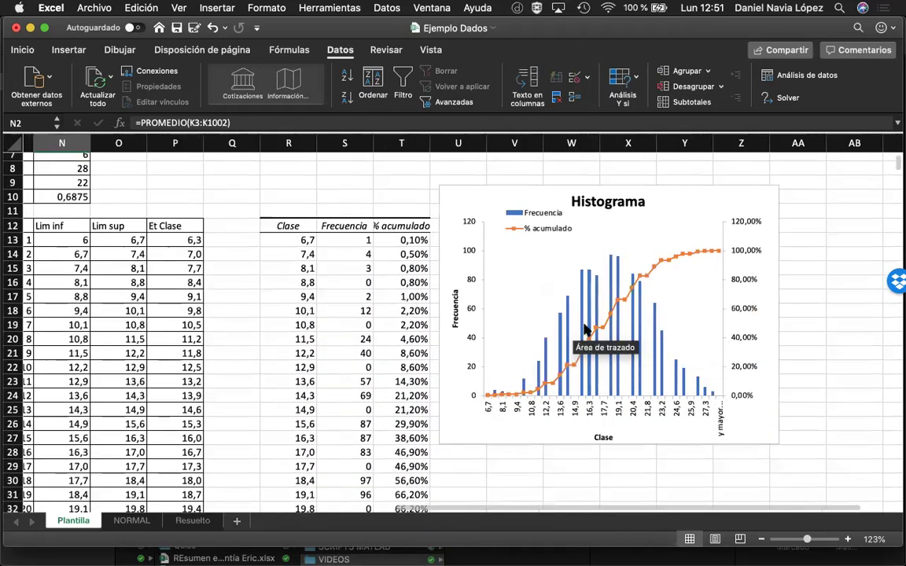
{"action": "mouse_move", "coordinate": [662, 376]}
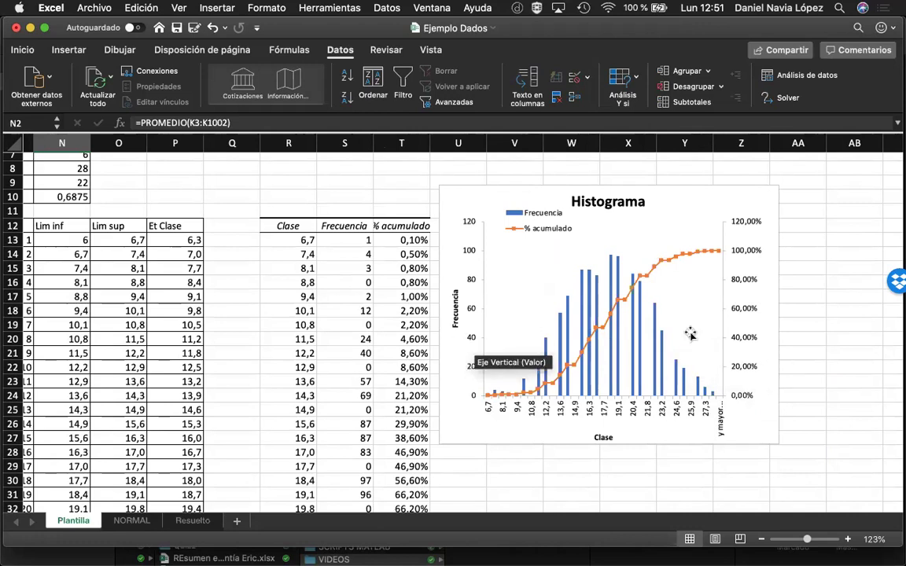
{"action": "mouse_move", "coordinate": [562, 370]}
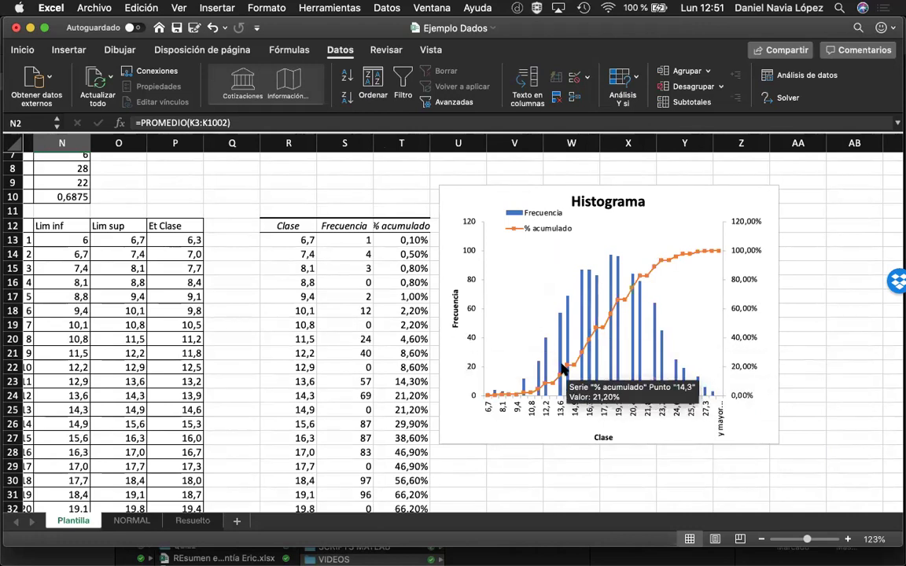
{"action": "mouse_move", "coordinate": [617, 343]}
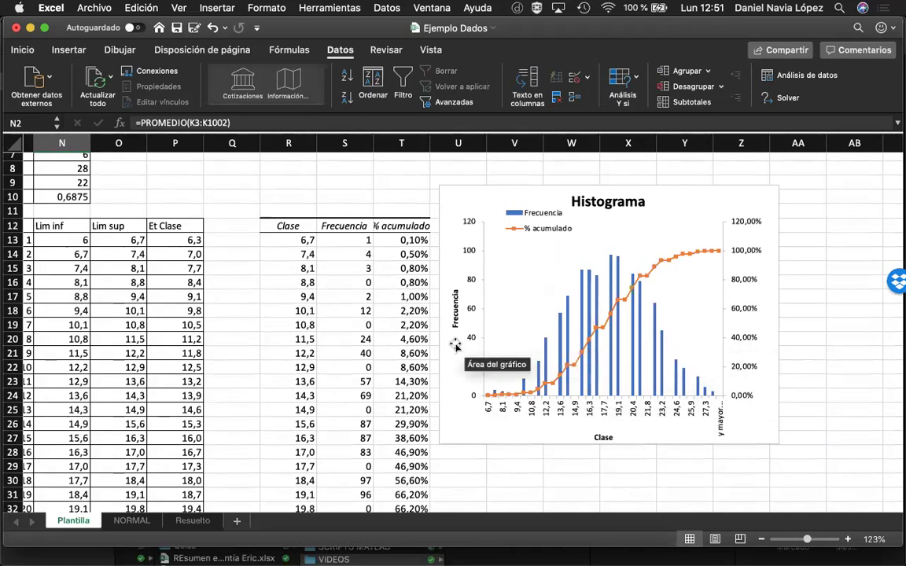
Step: Select the first throw's five dice values in Plantilla and compare them with the frequency table and histogram
{"action": "scroll", "coordinate": [471, 350], "scroll_direction": "left", "scroll_amount": 3}
{"action": "scroll", "coordinate": [455, 346], "scroll_direction": "left", "scroll_amount": 5}
{"action": "scroll", "coordinate": [455, 346], "scroll_direction": "up", "scroll_amount": 5}
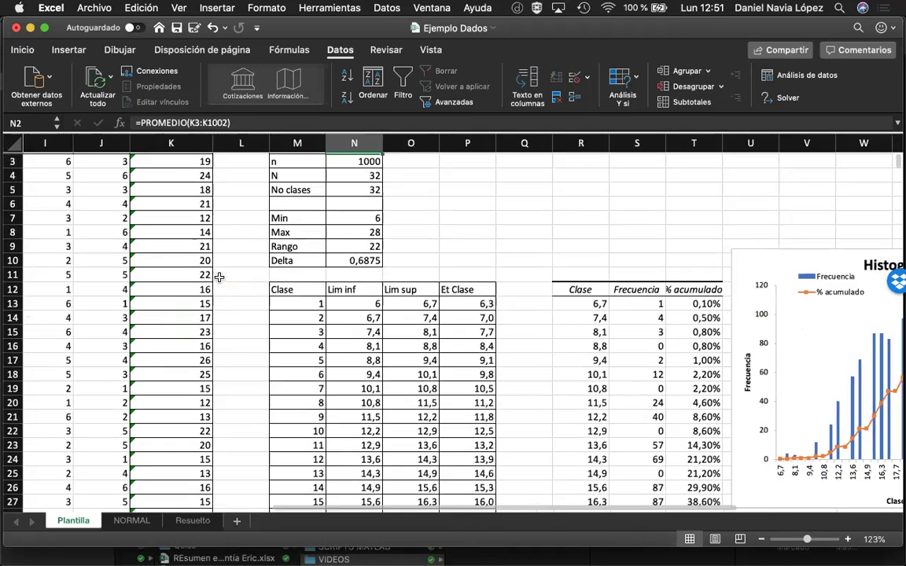
{"action": "left_click", "coordinate": [88, 206]}
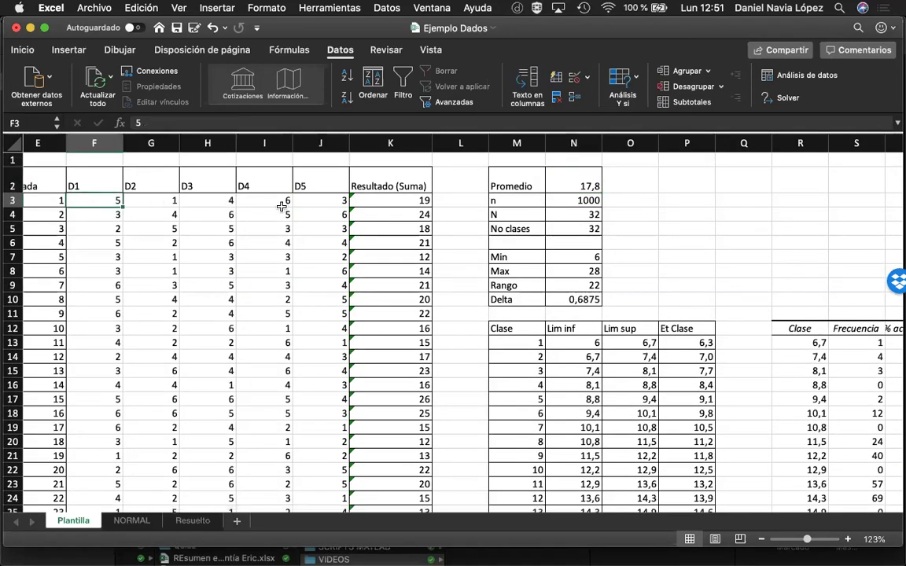
{"action": "left_click", "coordinate": [315, 205], "text": "shift"}
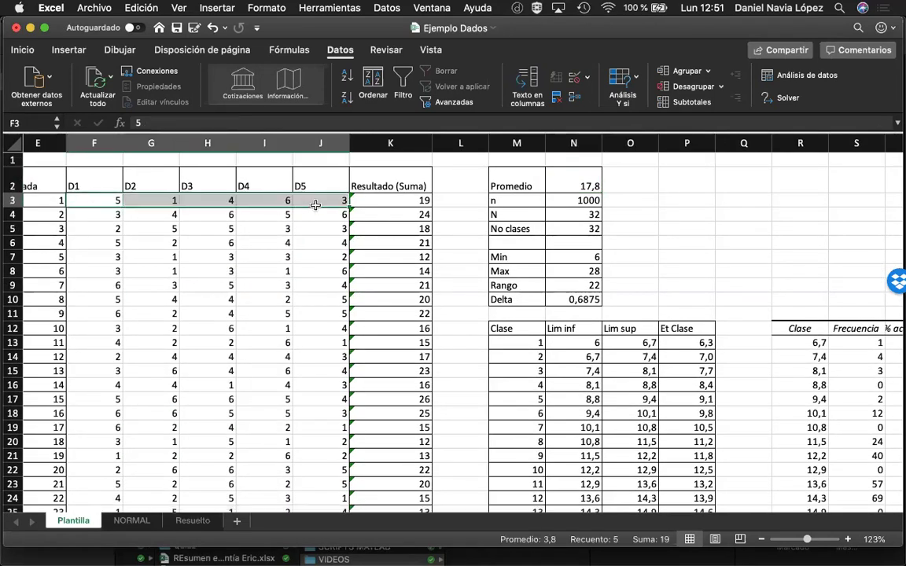
{"action": "scroll", "coordinate": [316, 206], "scroll_direction": "down", "scroll_amount": 3}
{"action": "scroll", "coordinate": [315, 205], "scroll_direction": "right", "scroll_amount": 8}
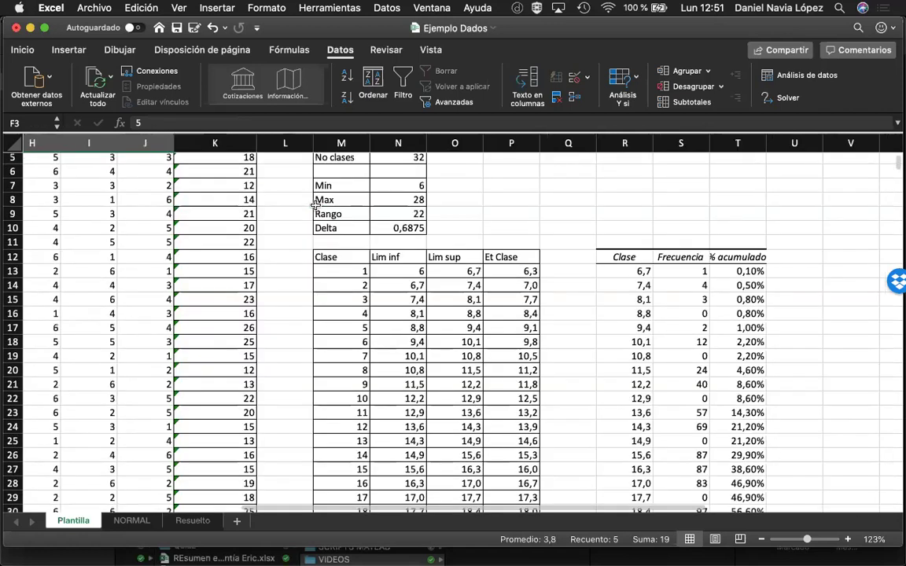
{"action": "scroll", "coordinate": [315, 205], "scroll_direction": "right", "scroll_amount": 2}
{"action": "scroll", "coordinate": [315, 205], "scroll_direction": "down", "scroll_amount": 1}
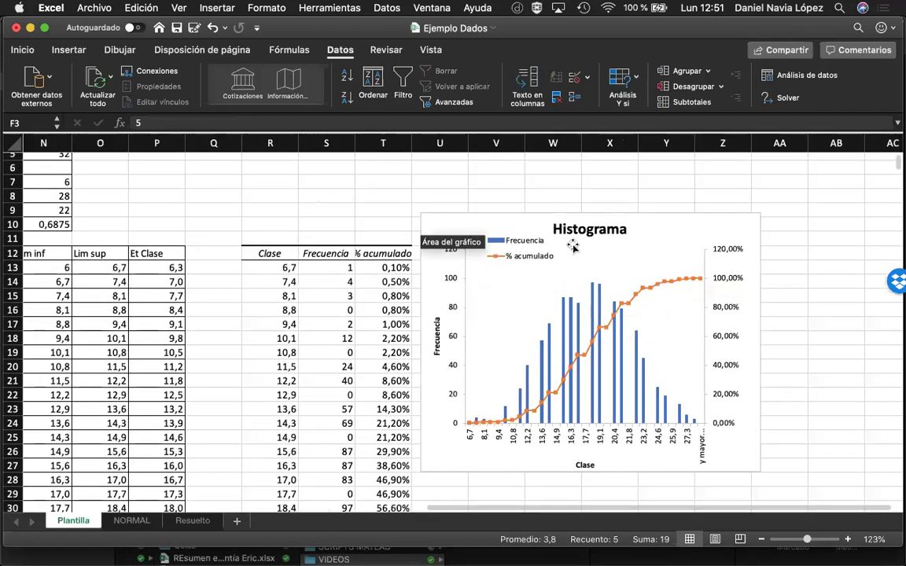
{"action": "mouse_move", "coordinate": [581, 346]}
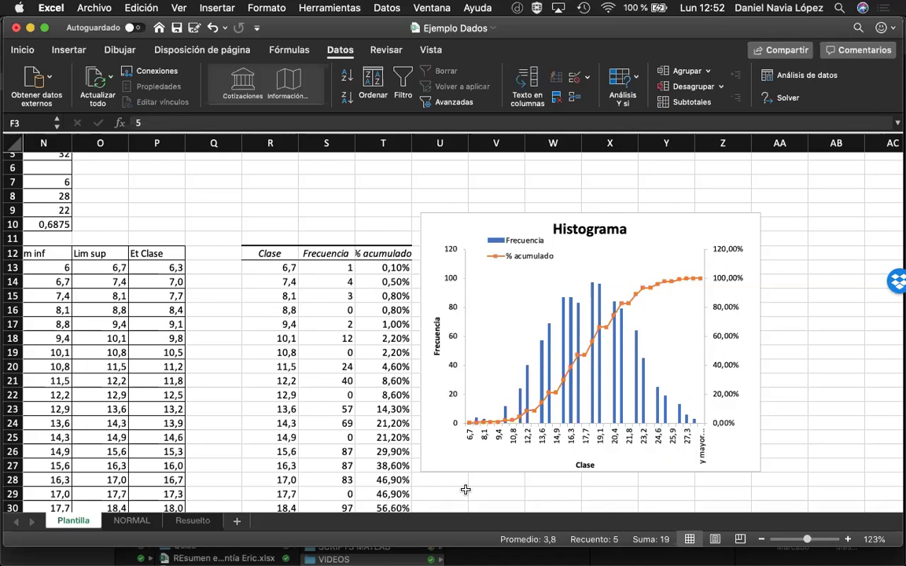
{"action": "scroll", "coordinate": [466, 490], "scroll_direction": "down", "scroll_amount": 5}
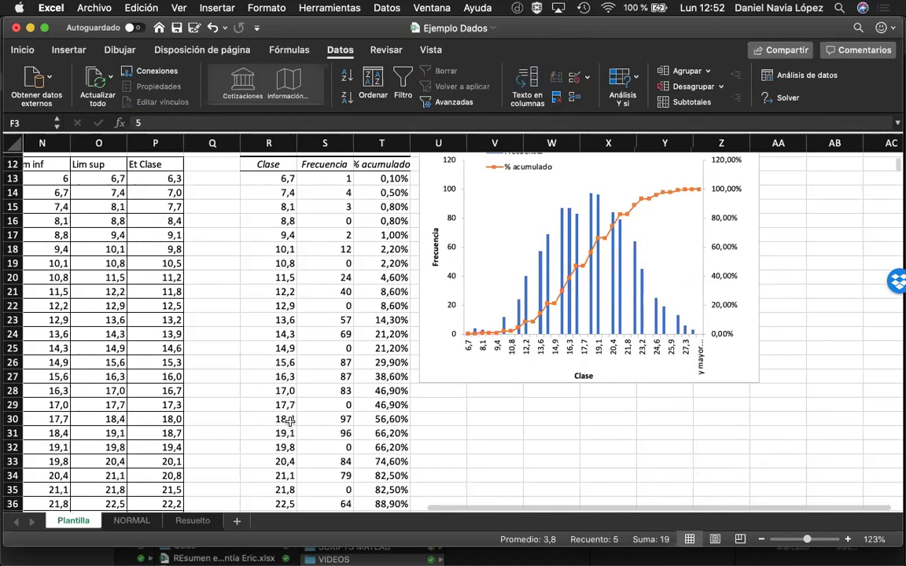
{"action": "scroll", "coordinate": [289, 422], "scroll_direction": "up", "scroll_amount": 3}
{"action": "scroll", "coordinate": [290, 423], "scroll_direction": "left", "scroll_amount": 2}
{"action": "scroll", "coordinate": [289, 423], "scroll_direction": "down", "scroll_amount": 1}
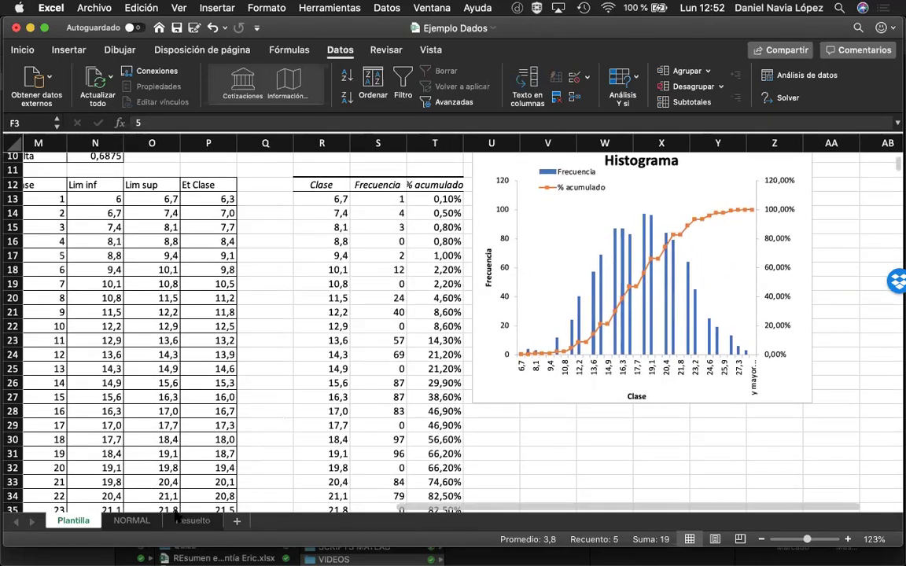
Step: Open the Resuelto sheet and examine its dice columns and Resultado (Suma) values
{"action": "left_click", "coordinate": [192, 520]}
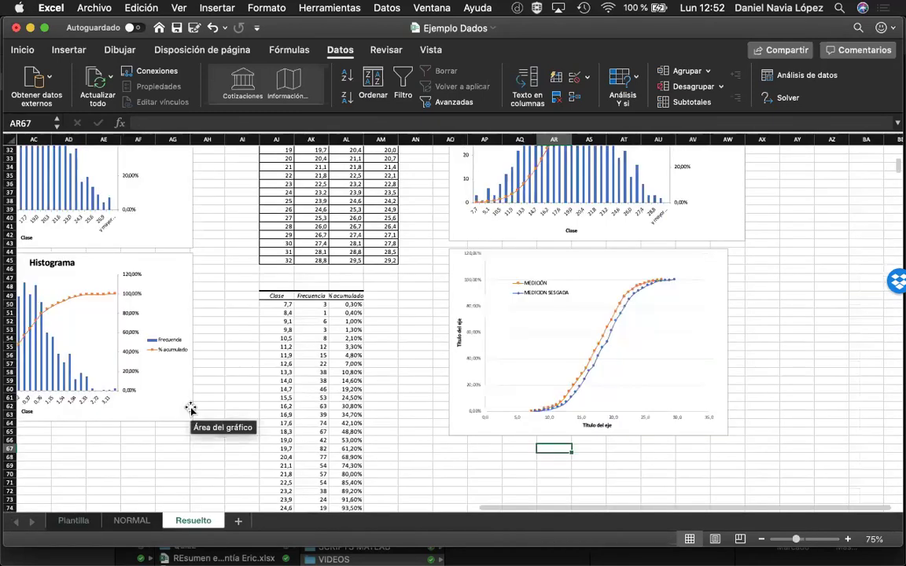
{"action": "scroll", "coordinate": [190, 414], "scroll_direction": "left", "scroll_amount": 5}
{"action": "scroll", "coordinate": [190, 409], "scroll_direction": "up", "scroll_amount": 3}
{"action": "scroll", "coordinate": [190, 409], "scroll_direction": "left", "scroll_amount": 2}
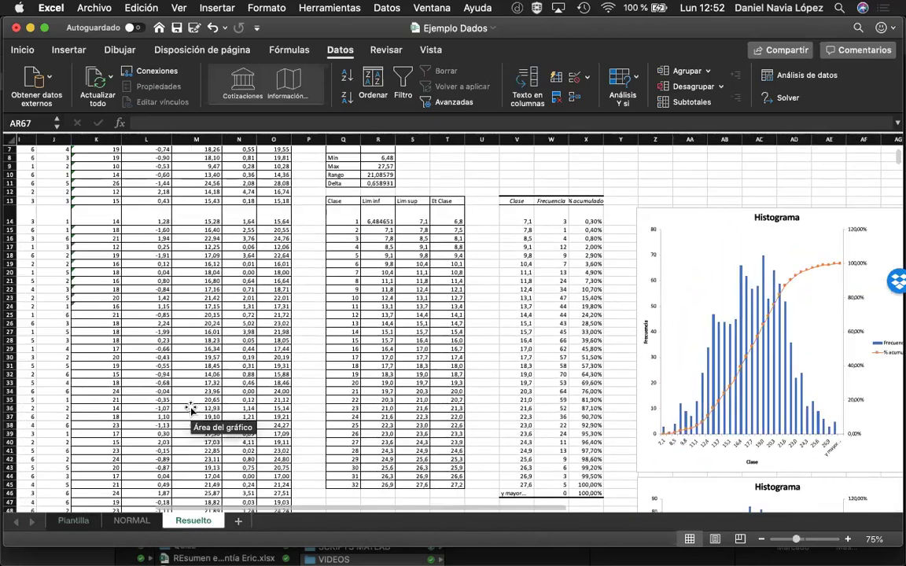
{"action": "scroll", "coordinate": [190, 409], "scroll_direction": "up", "scroll_amount": 8}
{"action": "scroll", "coordinate": [190, 408], "scroll_direction": "left", "scroll_amount": 2}
{"action": "scroll", "coordinate": [291, 260], "scroll_direction": "up", "scroll_amount": 5}
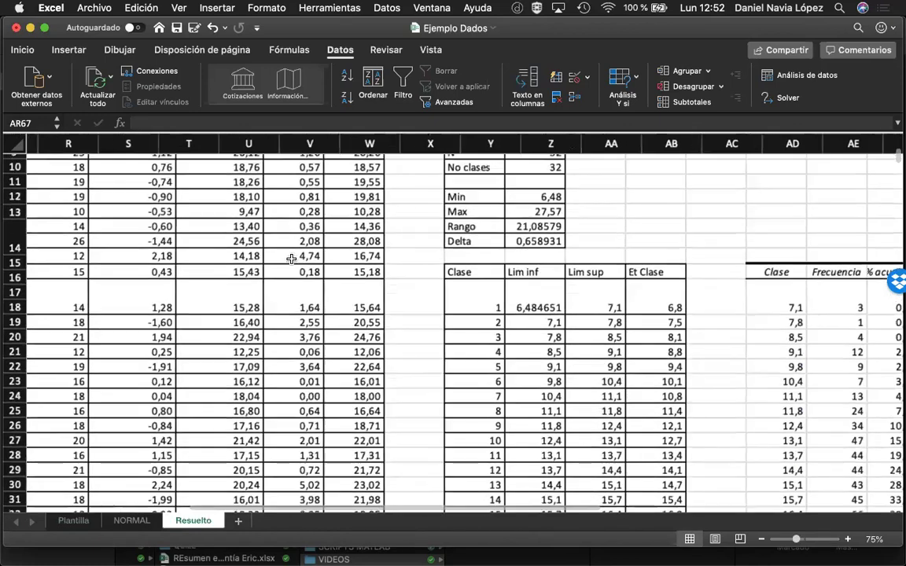
{"action": "scroll", "coordinate": [292, 258], "scroll_direction": "left", "scroll_amount": 4}
{"action": "scroll", "coordinate": [292, 258], "scroll_direction": "up", "scroll_amount": 4}
{"action": "scroll", "coordinate": [167, 231], "scroll_direction": "up", "scroll_amount": 5}
{"action": "left_click", "coordinate": [173, 219]}
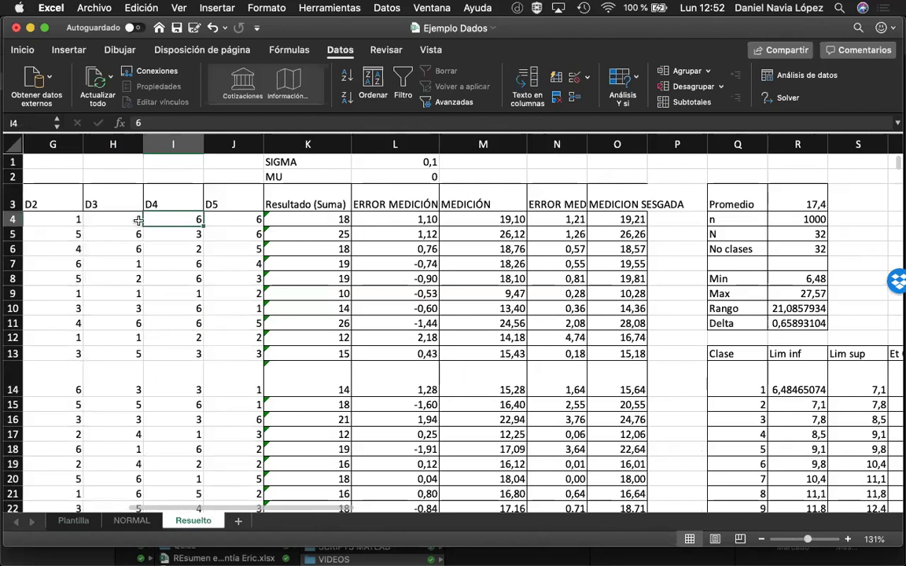
{"action": "left_click", "coordinate": [320, 234]}
Step: Fill the ERROR MEDICIÓN header cell with the orange theme colour
{"action": "left_click", "coordinate": [358, 203]}
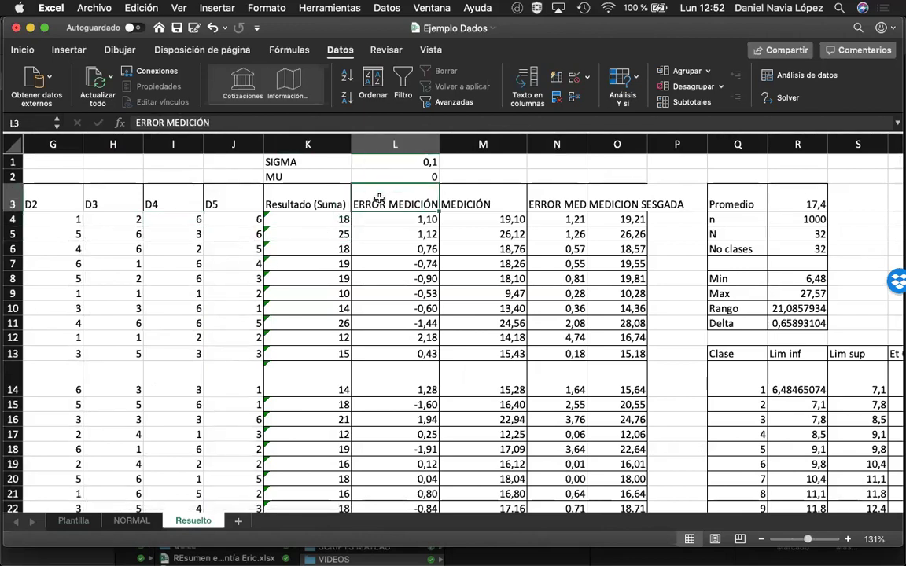
{"action": "left_click", "coordinate": [69, 49]}
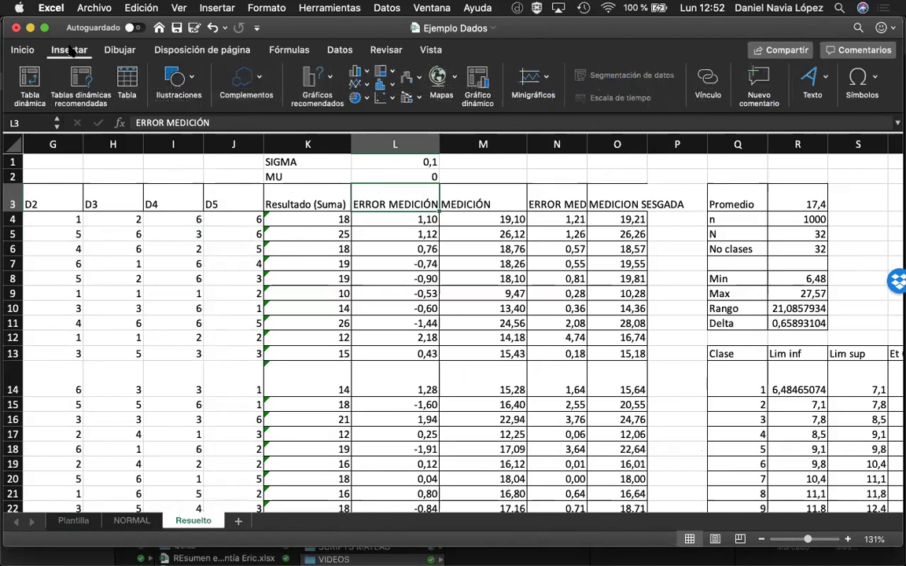
{"action": "left_click", "coordinate": [26, 51]}
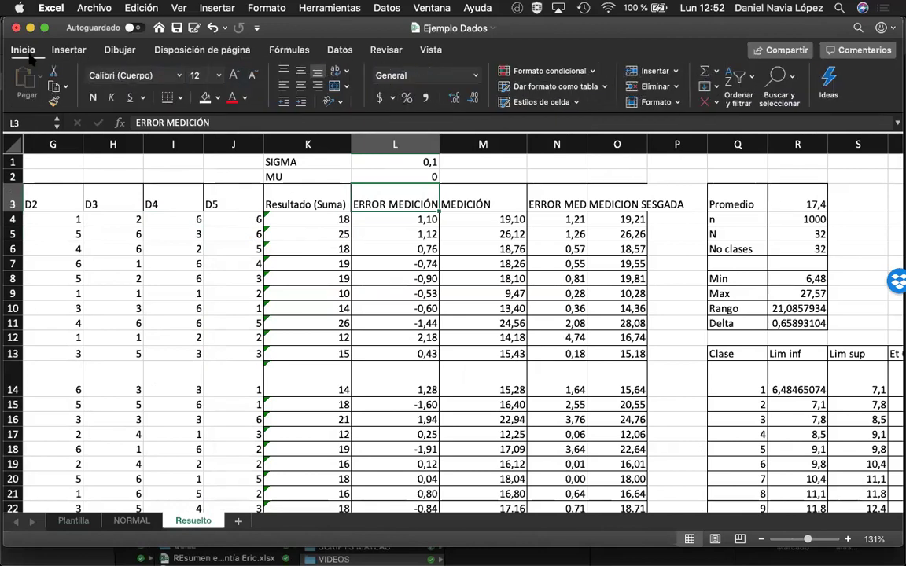
{"action": "left_click", "coordinate": [217, 97]}
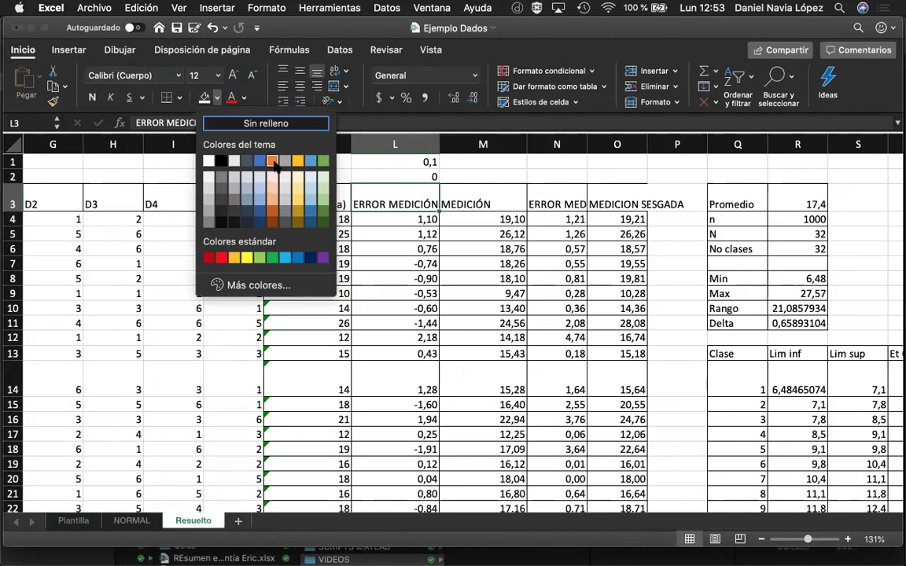
{"action": "left_click", "coordinate": [273, 161]}
Step: Inspect the first measurement errors, the sum formula of the first throw and the MU parameter in Resuelto
{"action": "left_click", "coordinate": [409, 221]}
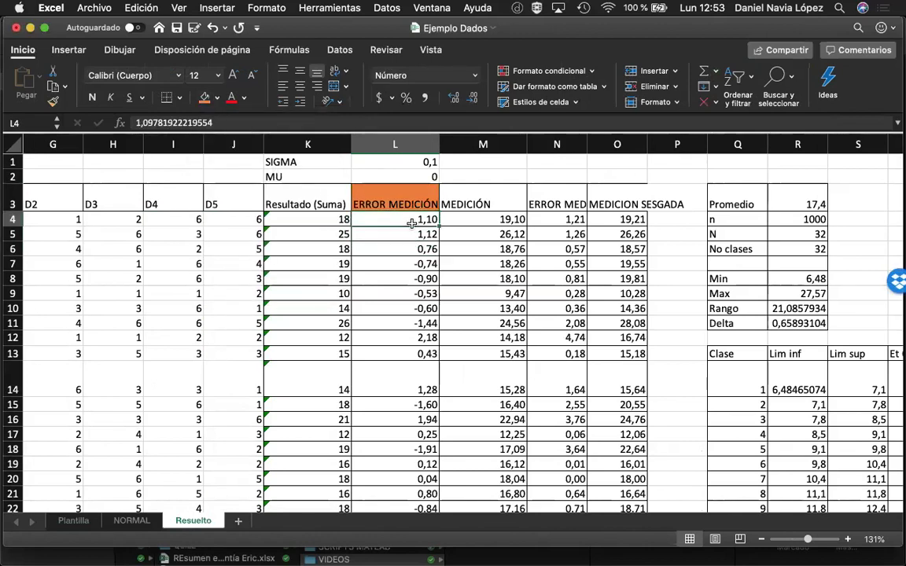
{"action": "scroll", "coordinate": [401, 223], "scroll_direction": "right", "scroll_amount": 1}
{"action": "left_click", "coordinate": [335, 220]}
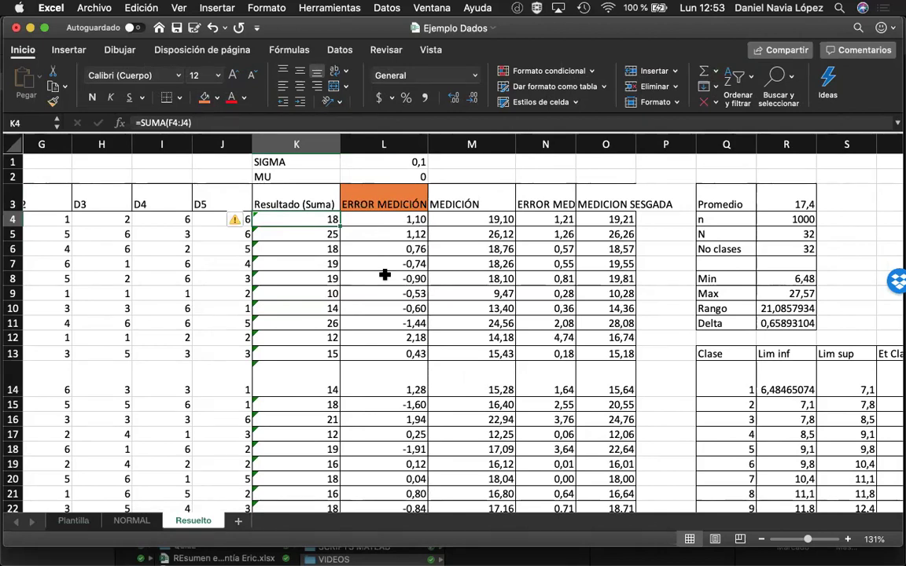
{"action": "left_click", "coordinate": [412, 177]}
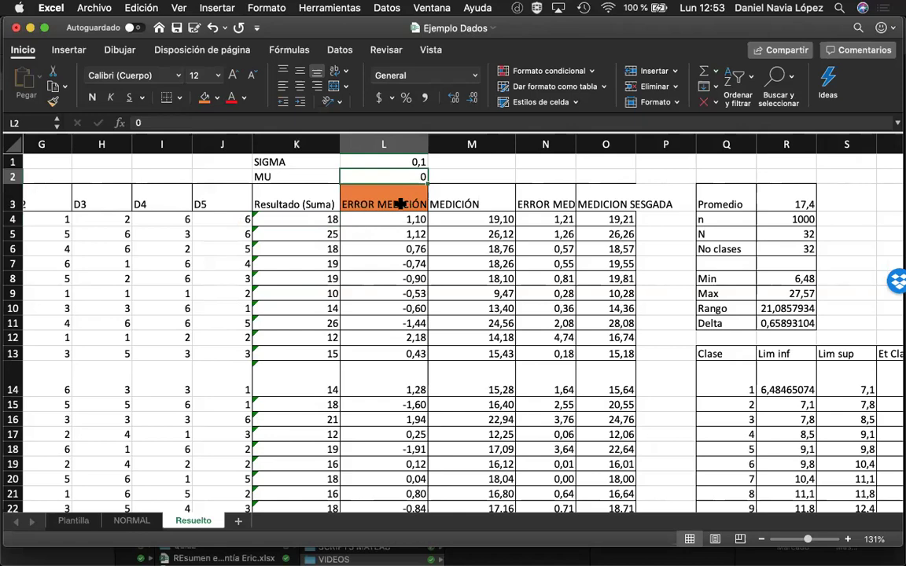
{"action": "scroll", "coordinate": [320, 220], "scroll_direction": "right", "scroll_amount": 1}
{"action": "left_click", "coordinate": [322, 232]}
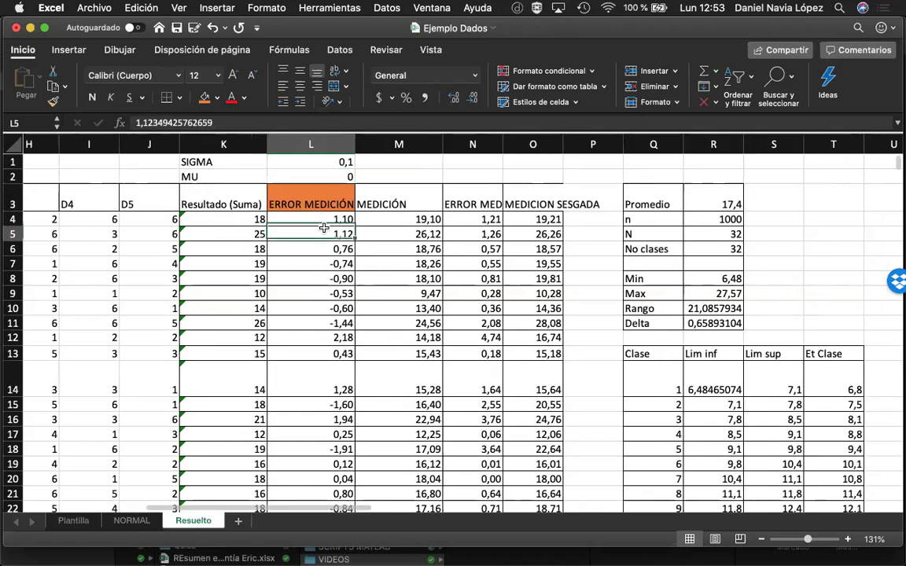
Step: Examine the histogram of the measurement errors and its frequency table below the first histogram in Resuelto
{"action": "scroll", "coordinate": [471, 326], "scroll_direction": "down", "scroll_amount": 2}
{"action": "scroll", "coordinate": [470, 327], "scroll_direction": "down", "scroll_amount": 8}
{"action": "scroll", "coordinate": [470, 326], "scroll_direction": "right", "scroll_amount": 3}
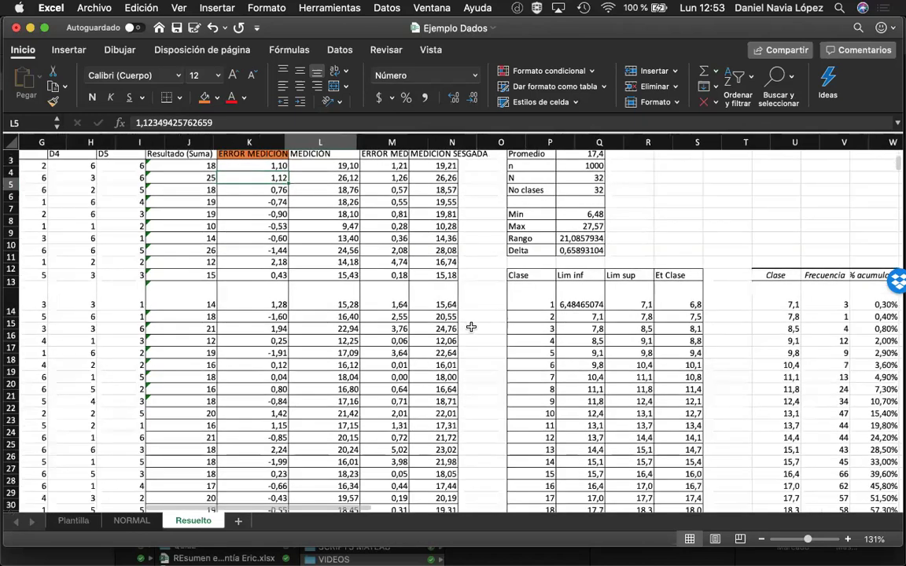
{"action": "scroll", "coordinate": [470, 331], "scroll_direction": "down", "scroll_amount": 2}
{"action": "scroll", "coordinate": [470, 331], "scroll_direction": "right", "scroll_amount": 3}
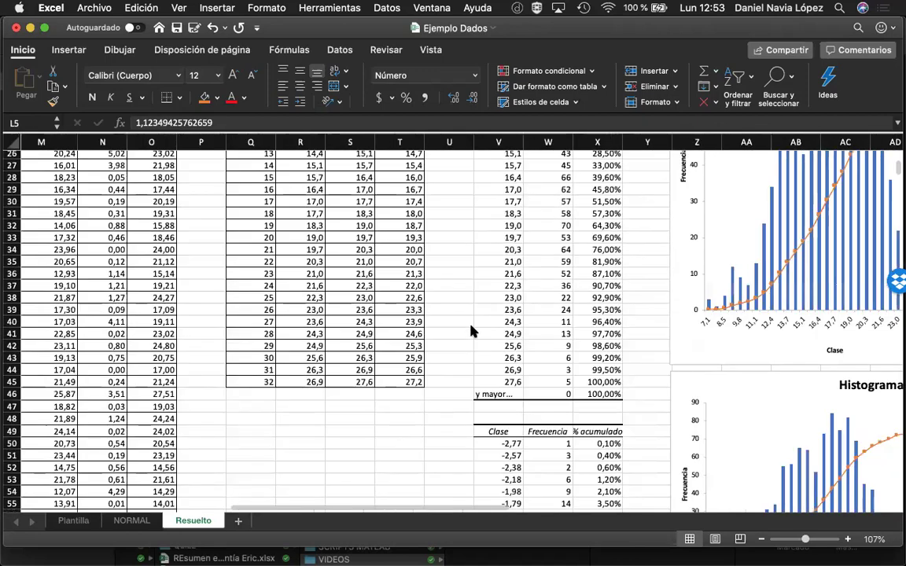
{"action": "scroll", "coordinate": [470, 331], "scroll_direction": "down", "scroll_amount": 5}
{"action": "scroll", "coordinate": [470, 331], "scroll_direction": "down", "scroll_amount": 2}
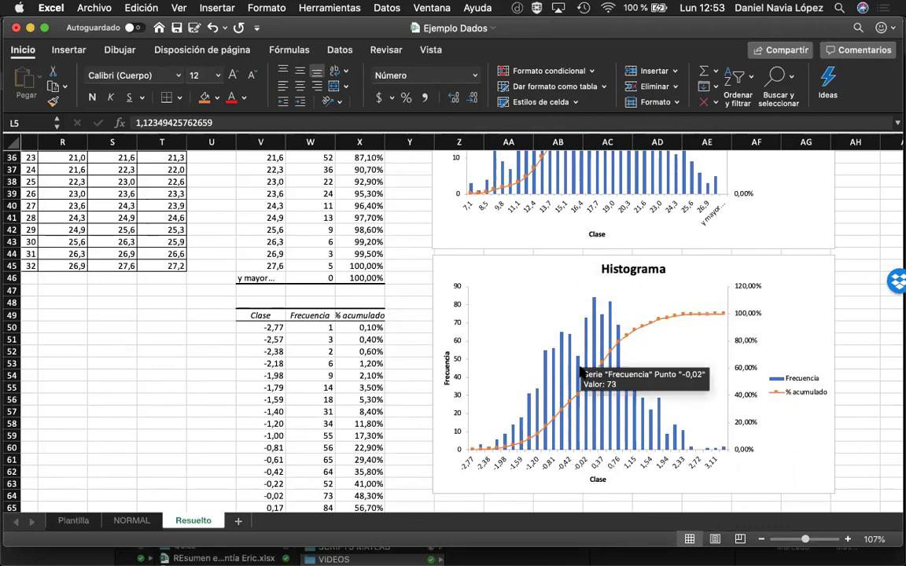
Step: Return to the data columns and review how Resultado (Suma) and ERROR MEDICIÓN relate to the MEDICIÓN column
{"action": "scroll", "coordinate": [583, 314], "scroll_direction": "up", "scroll_amount": 15}
{"action": "scroll", "coordinate": [583, 315], "scroll_direction": "left", "scroll_amount": 5}
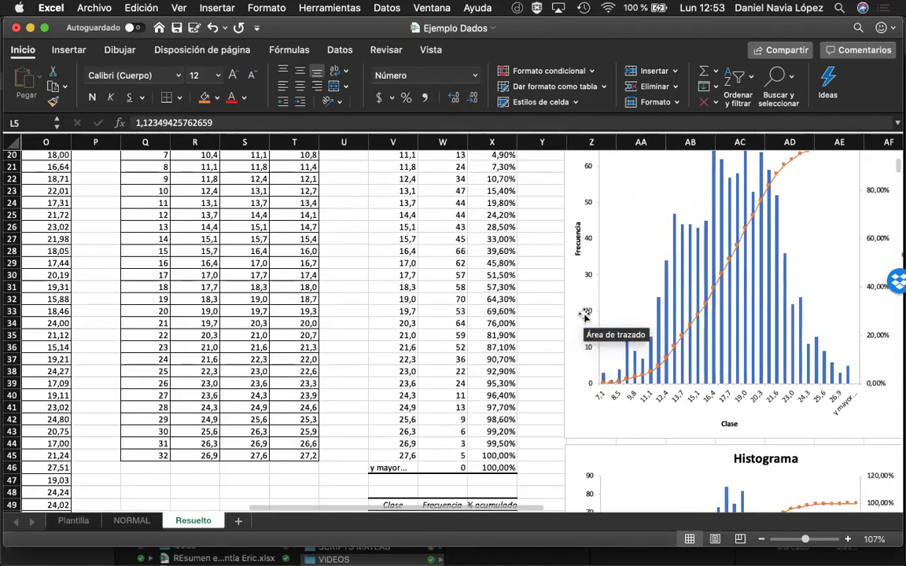
{"action": "scroll", "coordinate": [644, 316], "scroll_direction": "up", "scroll_amount": 3}
{"action": "scroll", "coordinate": [609, 378], "scroll_direction": "left", "scroll_amount": 3}
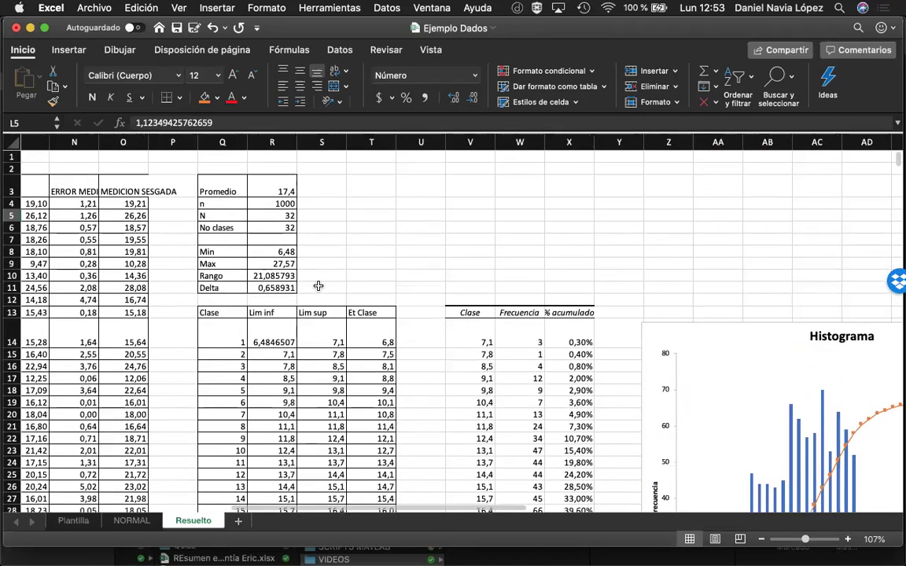
{"action": "left_click", "coordinate": [106, 198]}
{"action": "left_click", "coordinate": [140, 192]}
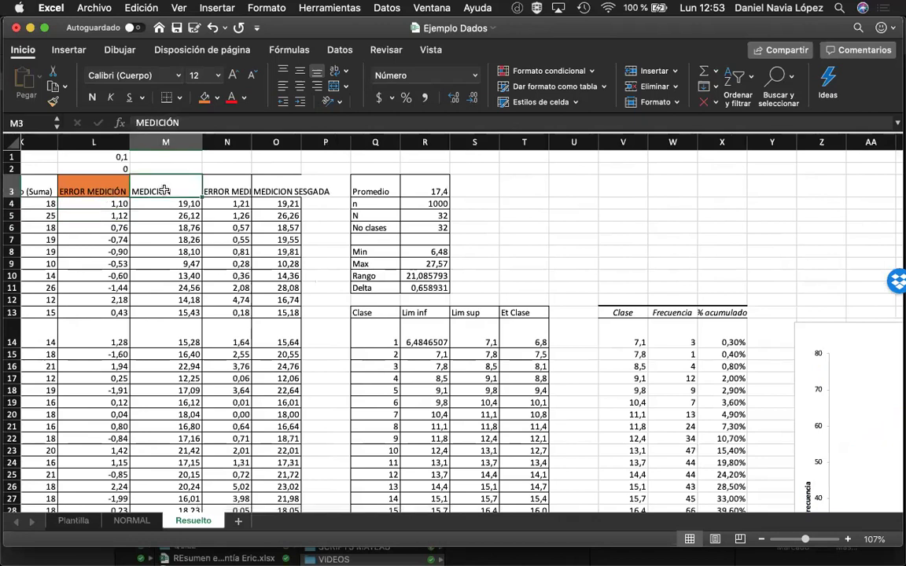
{"action": "scroll", "coordinate": [129, 194], "scroll_direction": "left", "scroll_amount": 1}
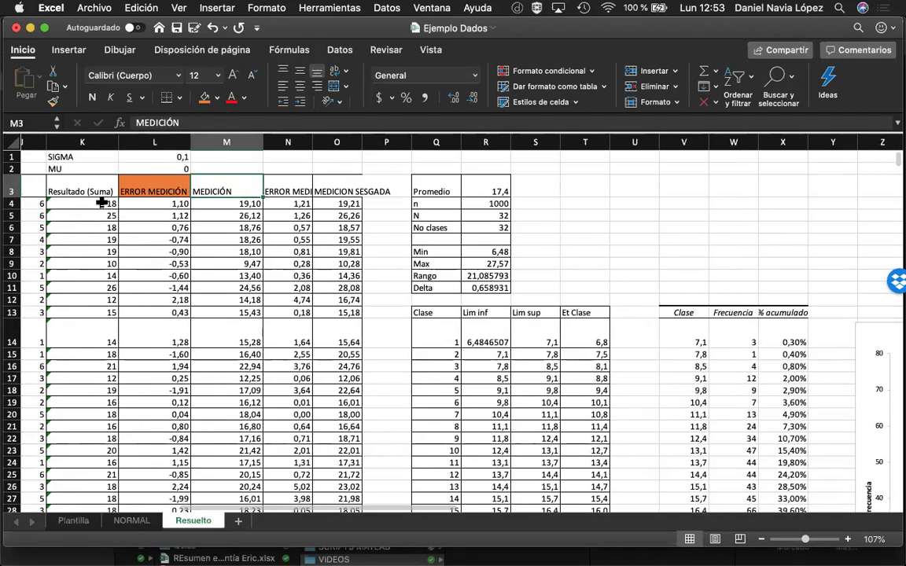
{"action": "left_click", "coordinate": [94, 204]}
{"action": "left_click", "coordinate": [93, 185]}
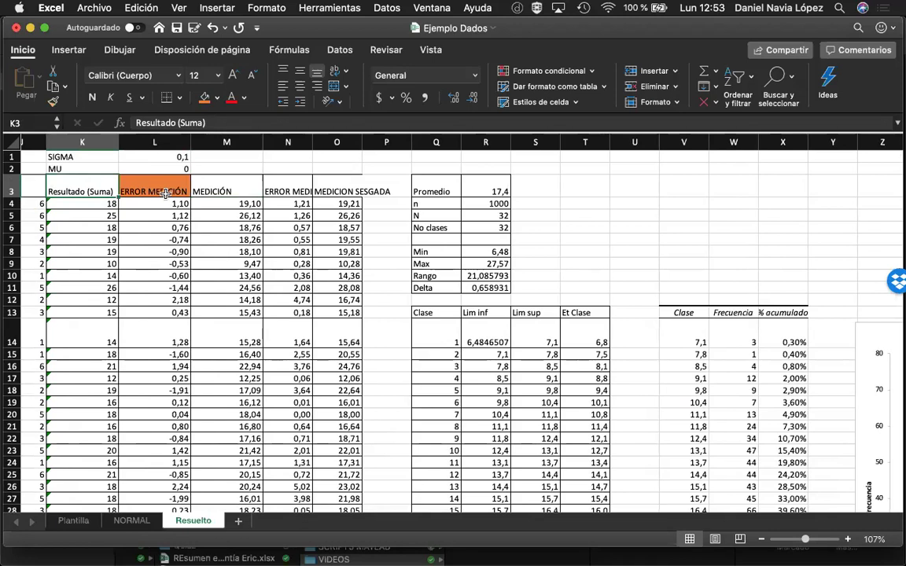
{"action": "left_click", "coordinate": [216, 193]}
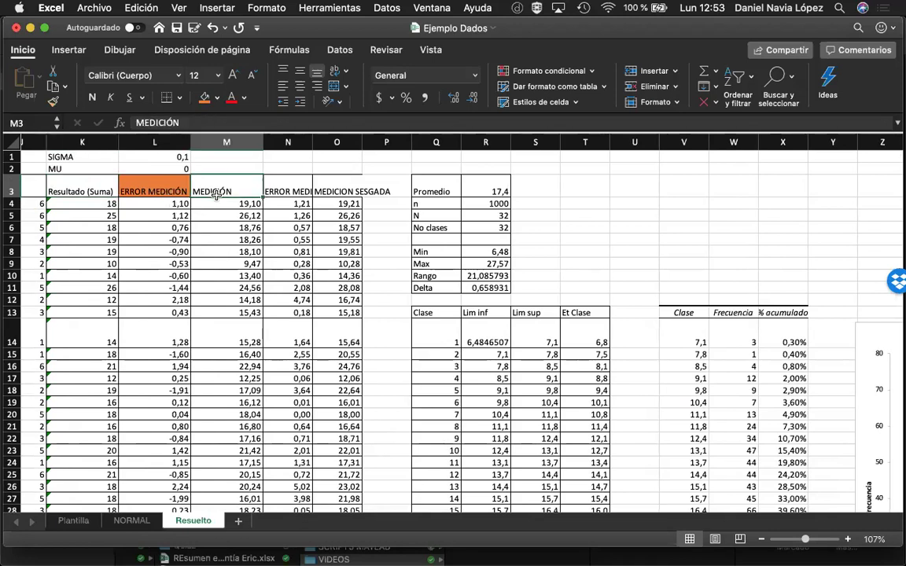
Step: Inspect the first throw's sum formula, its ERROR MEDICIÓN value and its MEDICIÓN cell
{"action": "left_click", "coordinate": [81, 202]}
{"action": "scroll", "coordinate": [138, 202], "scroll_direction": "up", "scroll_amount": 2}
{"action": "scroll", "coordinate": [140, 201], "scroll_direction": "up", "scroll_amount": 3}
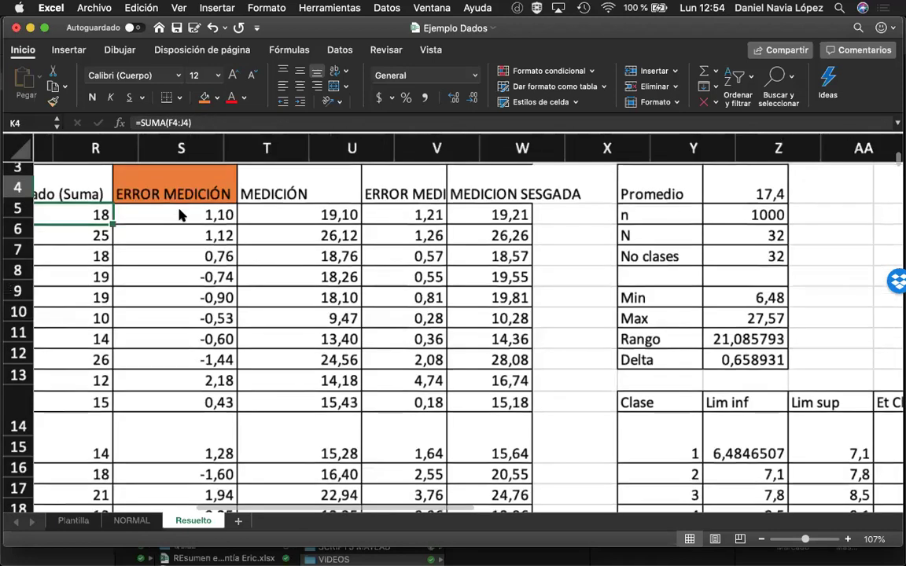
{"action": "left_click", "coordinate": [162, 202]}
{"action": "left_click", "coordinate": [188, 228]}
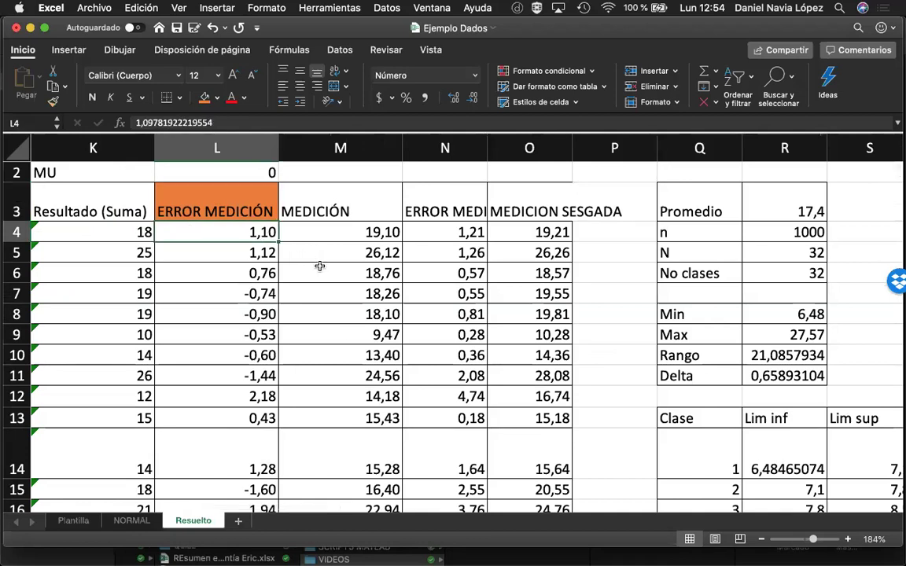
{"action": "left_click", "coordinate": [349, 238]}
{"action": "left_click", "coordinate": [353, 209]}
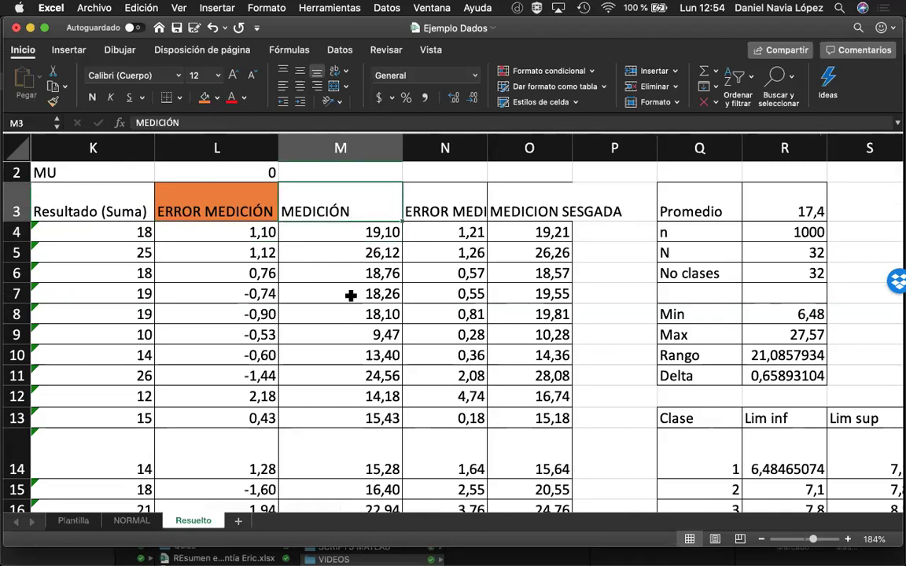
Step: Examine the histogram of the MEDICIÓN values with its cumulative curve
{"action": "scroll", "coordinate": [351, 294], "scroll_direction": "down", "scroll_amount": 5}
{"action": "scroll", "coordinate": [356, 344], "scroll_direction": "down", "scroll_amount": 3}
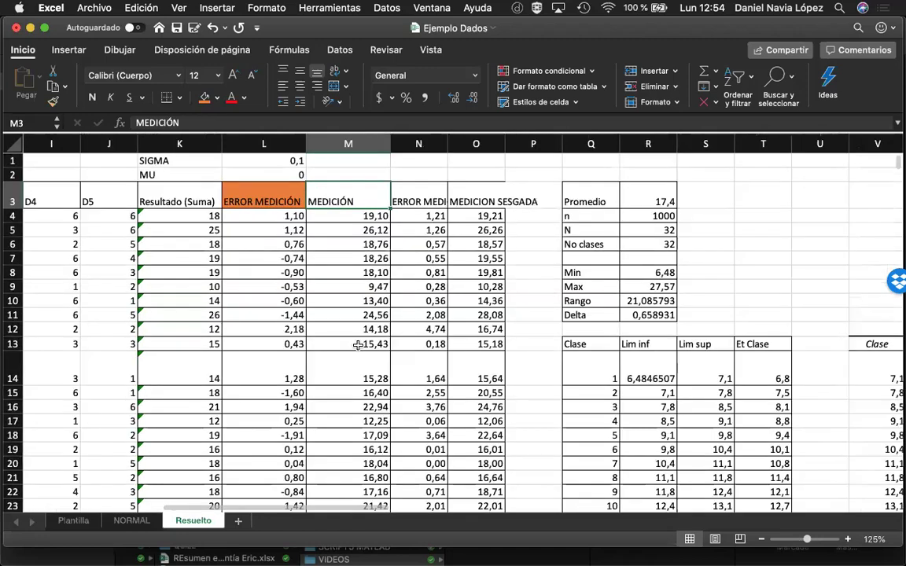
{"action": "scroll", "coordinate": [358, 344], "scroll_direction": "right", "scroll_amount": 10}
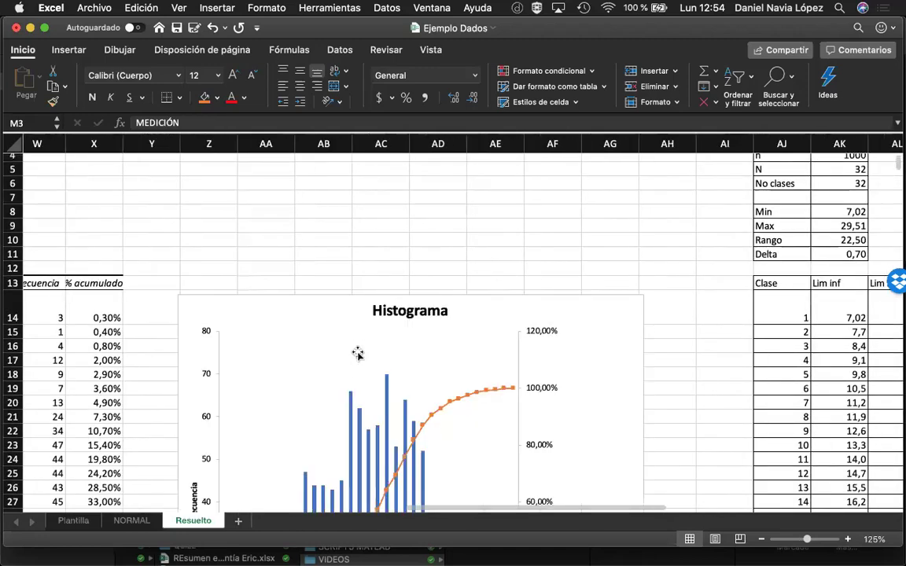
{"action": "scroll", "coordinate": [357, 352], "scroll_direction": "left", "scroll_amount": 5}
{"action": "scroll", "coordinate": [358, 351], "scroll_direction": "up", "scroll_amount": 2}
{"action": "scroll", "coordinate": [338, 369], "scroll_direction": "down", "scroll_amount": 4}
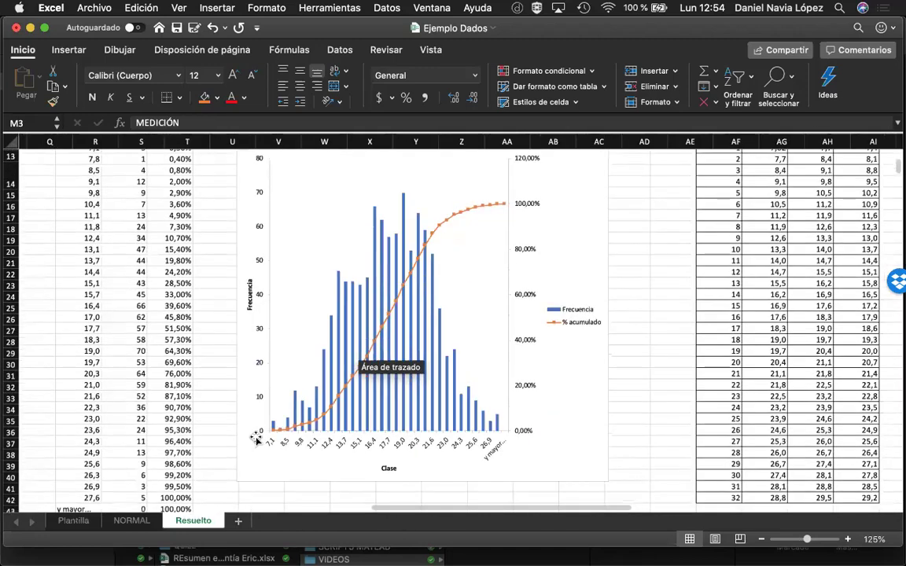
Step: Widen the ERROR MEDICIÓN SESGADO column beside MEDICIÓN until its full heading fits
{"action": "scroll", "coordinate": [330, 386], "scroll_direction": "right", "scroll_amount": 2}
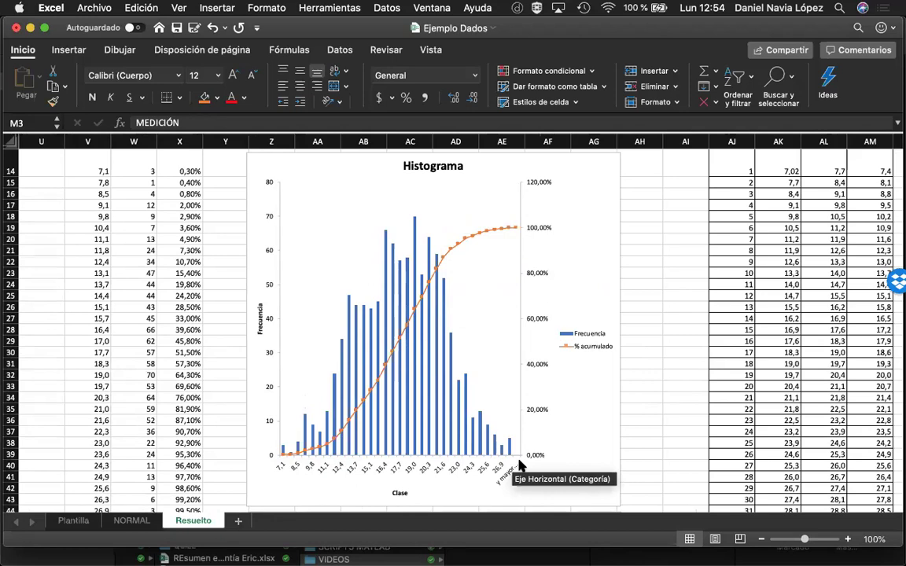
{"action": "scroll", "coordinate": [518, 466], "scroll_direction": "left", "scroll_amount": 8}
{"action": "scroll", "coordinate": [519, 466], "scroll_direction": "up", "scroll_amount": 3}
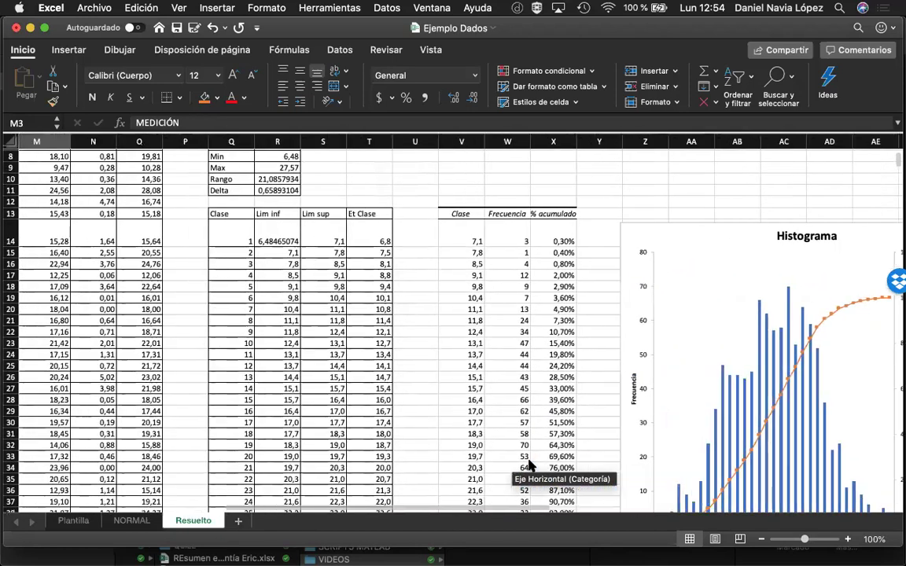
{"action": "scroll", "coordinate": [338, 371], "scroll_direction": "up", "scroll_amount": 4}
{"action": "scroll", "coordinate": [338, 371], "scroll_direction": "left", "scroll_amount": 3}
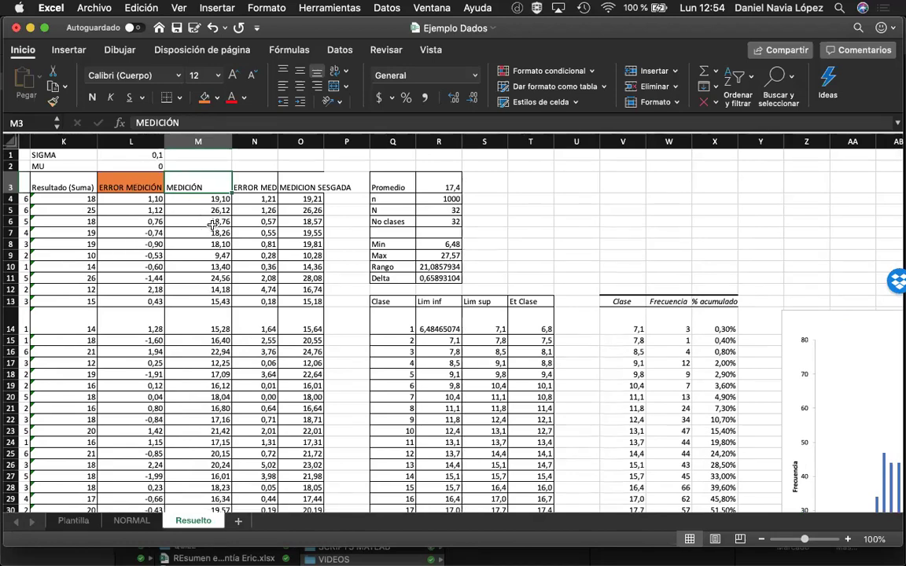
{"action": "scroll", "coordinate": [210, 226], "scroll_direction": "up", "scroll_amount": 5}
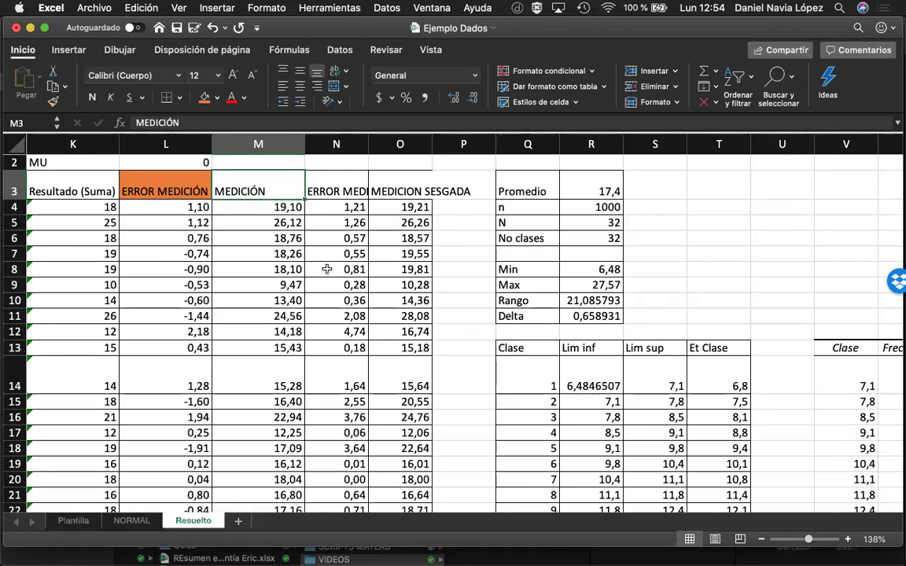
{"action": "left_click_drag", "start_coordinate": [366, 145], "coordinate": [446, 145]}
Step: Inspect the first throw's ERROR MEDICIÓN SESGADO formula and compare it with its ERROR MEDICIÓN value
{"action": "scroll", "coordinate": [410, 204], "scroll_direction": "right", "scroll_amount": 1}
{"action": "scroll", "coordinate": [410, 204], "scroll_direction": "up", "scroll_amount": 1}
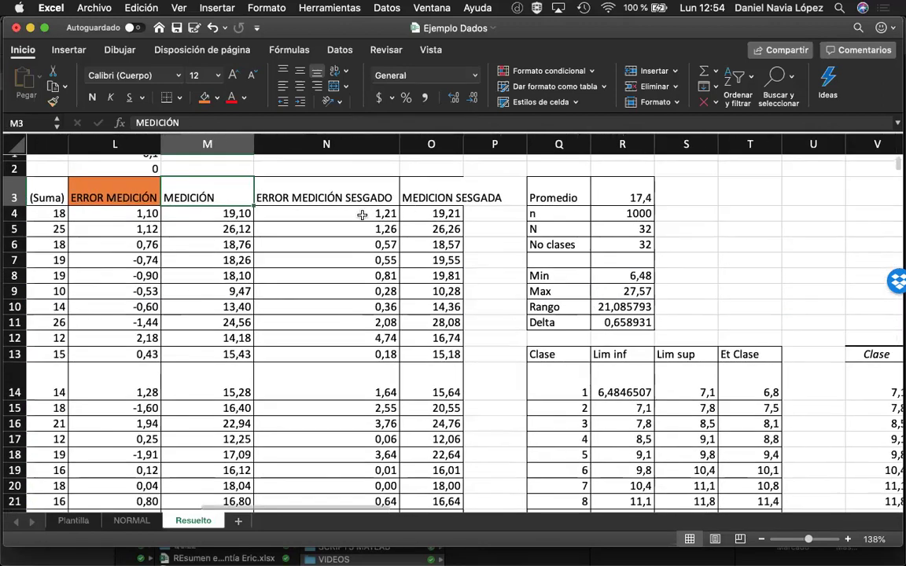
{"action": "left_click", "coordinate": [362, 213]}
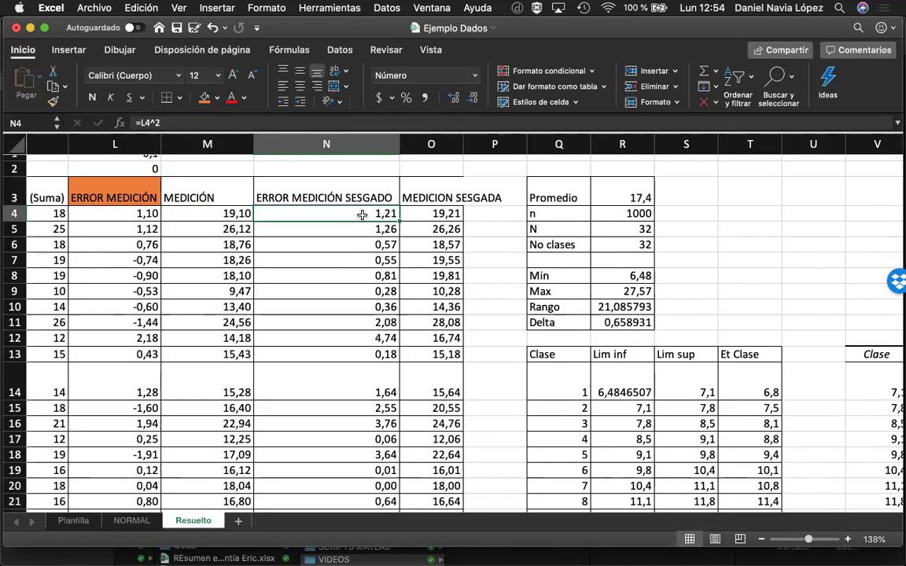
{"action": "scroll", "coordinate": [361, 214], "scroll_direction": "left", "scroll_amount": 1}
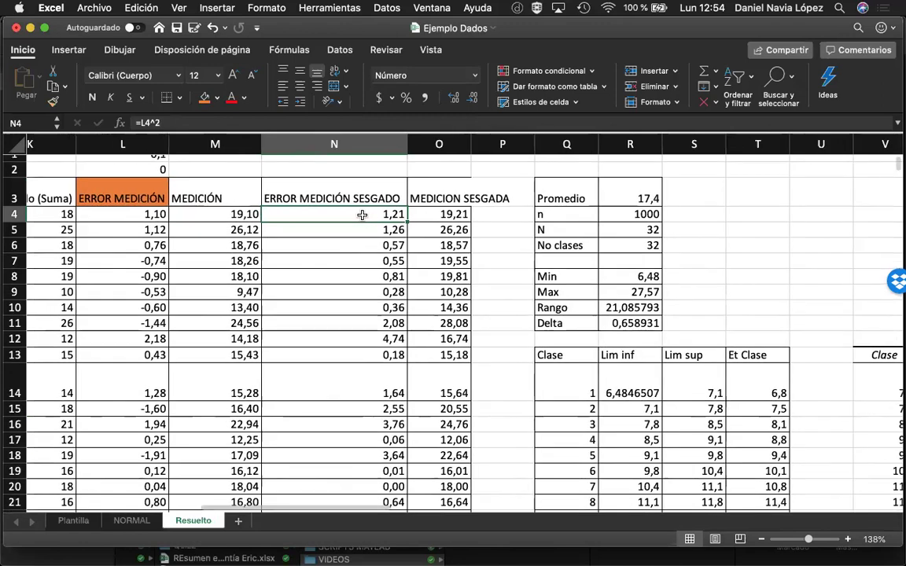
{"action": "scroll", "coordinate": [362, 214], "scroll_direction": "down", "scroll_amount": 3}
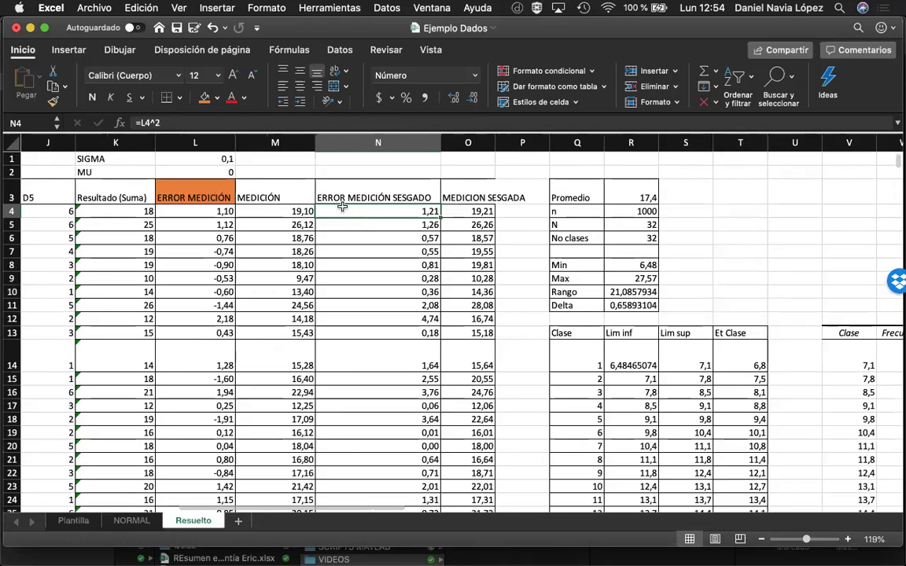
{"action": "scroll", "coordinate": [478, 284], "scroll_direction": "left", "scroll_amount": 1}
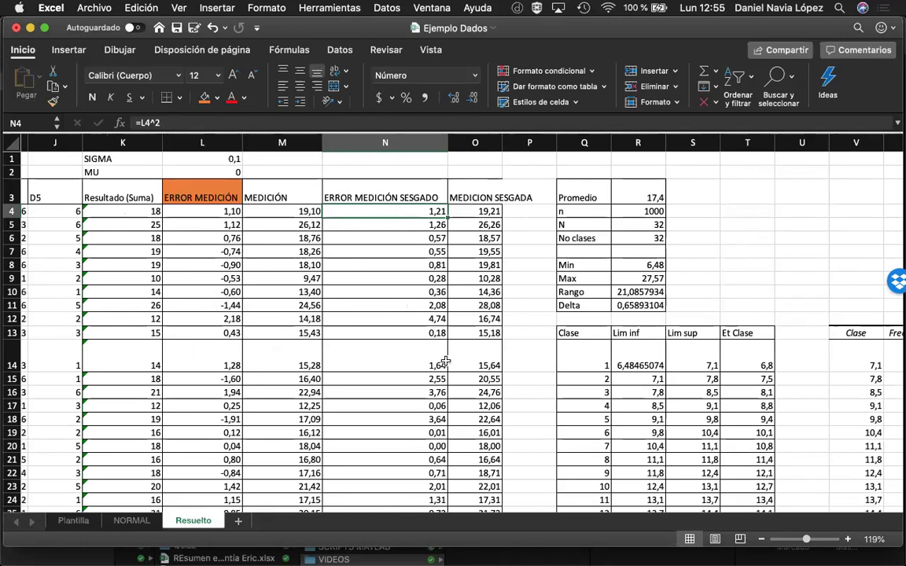
Step: Examine the histogram of the biased measurement errors and its frequency table below the measurement error results
{"action": "scroll", "coordinate": [445, 361], "scroll_direction": "down", "scroll_amount": 15}
{"action": "scroll", "coordinate": [445, 361], "scroll_direction": "right", "scroll_amount": 3}
{"action": "scroll", "coordinate": [445, 363], "scroll_direction": "up", "scroll_amount": 5}
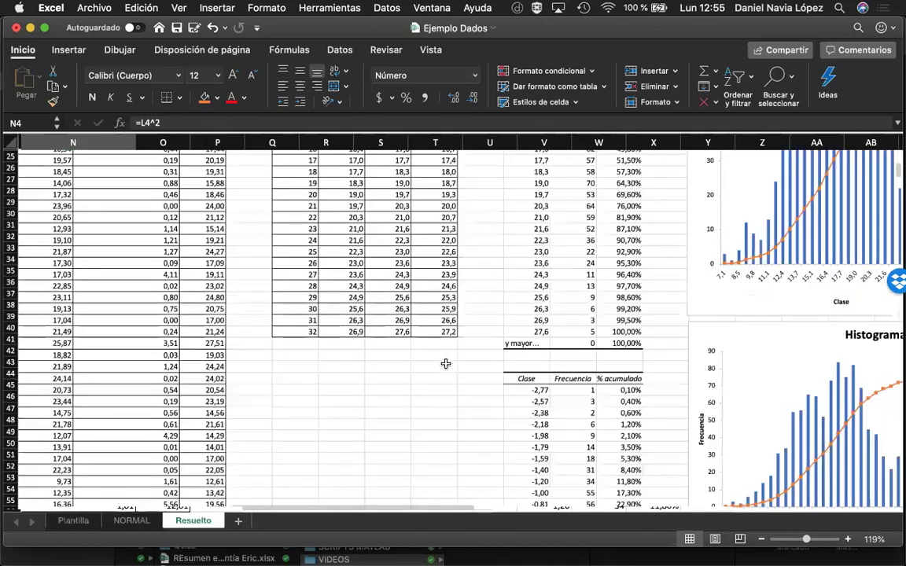
{"action": "scroll", "coordinate": [445, 363], "scroll_direction": "down", "scroll_amount": 5}
{"action": "scroll", "coordinate": [445, 363], "scroll_direction": "right", "scroll_amount": 3}
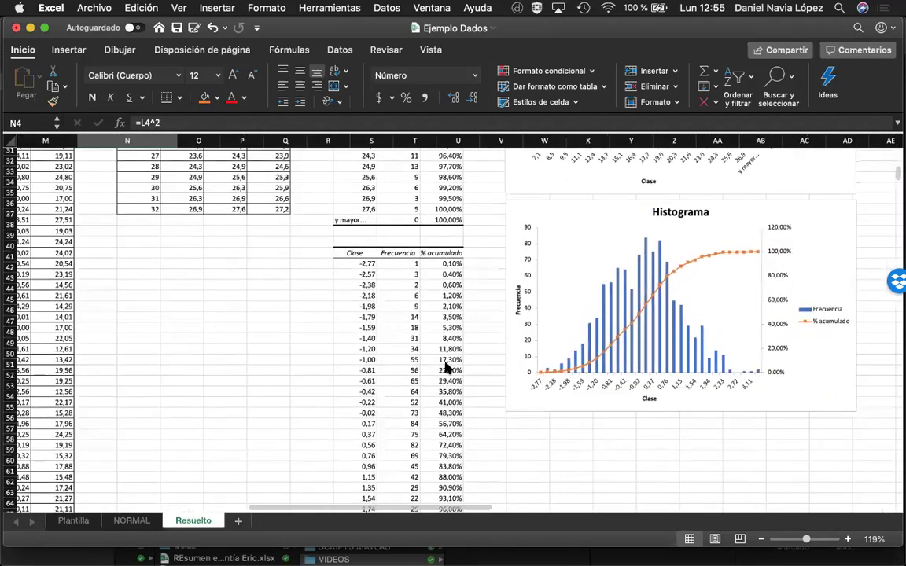
{"action": "scroll", "coordinate": [445, 365], "scroll_direction": "down", "scroll_amount": 3}
{"action": "scroll", "coordinate": [445, 368], "scroll_direction": "down", "scroll_amount": 5}
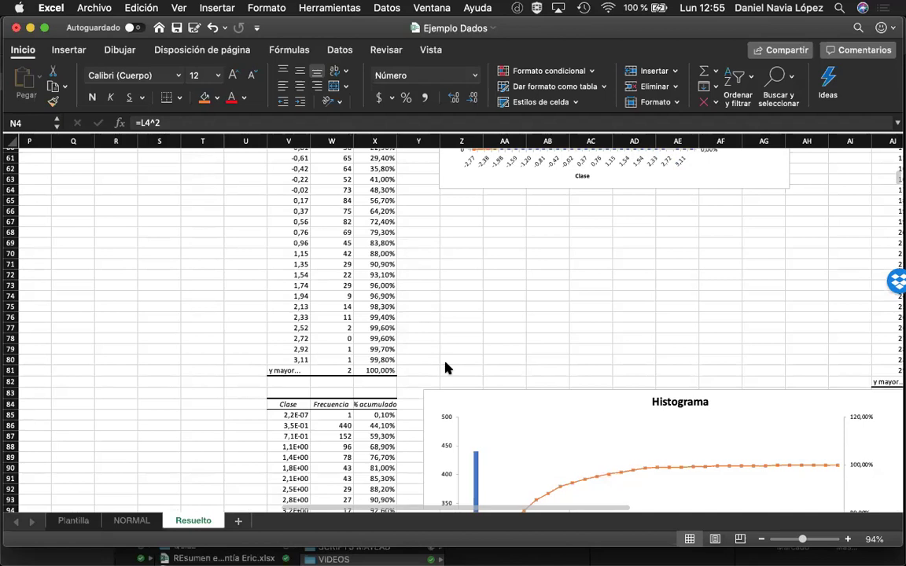
{"action": "scroll", "coordinate": [445, 367], "scroll_direction": "down", "scroll_amount": 8}
{"action": "scroll", "coordinate": [444, 368], "scroll_direction": "right", "scroll_amount": 2}
{"action": "scroll", "coordinate": [446, 364], "scroll_direction": "down", "scroll_amount": 3}
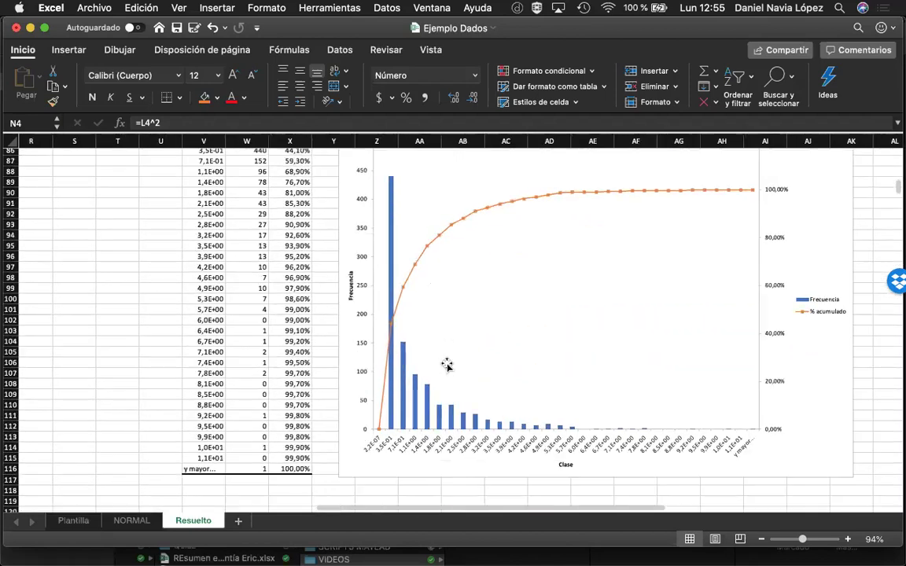
Step: Move the biased error histogram up so it sits just beneath the measurement error histogram
{"action": "scroll", "coordinate": [397, 417], "scroll_direction": "up", "scroll_amount": 20}
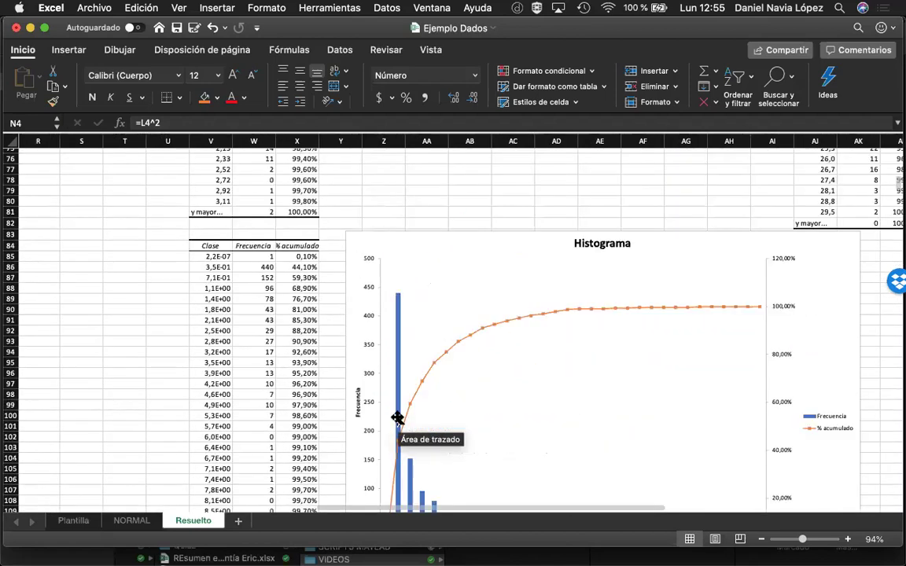
{"action": "scroll", "coordinate": [397, 417], "scroll_direction": "down", "scroll_amount": 10}
{"action": "scroll", "coordinate": [397, 418], "scroll_direction": "right", "scroll_amount": 1}
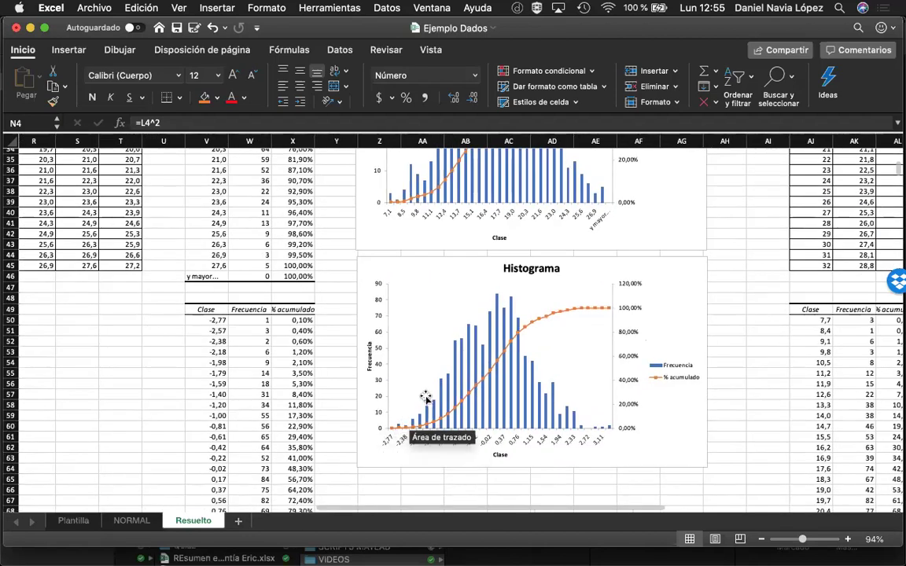
{"action": "scroll", "coordinate": [602, 457], "scroll_direction": "down", "scroll_amount": 6}
{"action": "scroll", "coordinate": [602, 457], "scroll_direction": "right", "scroll_amount": 1}
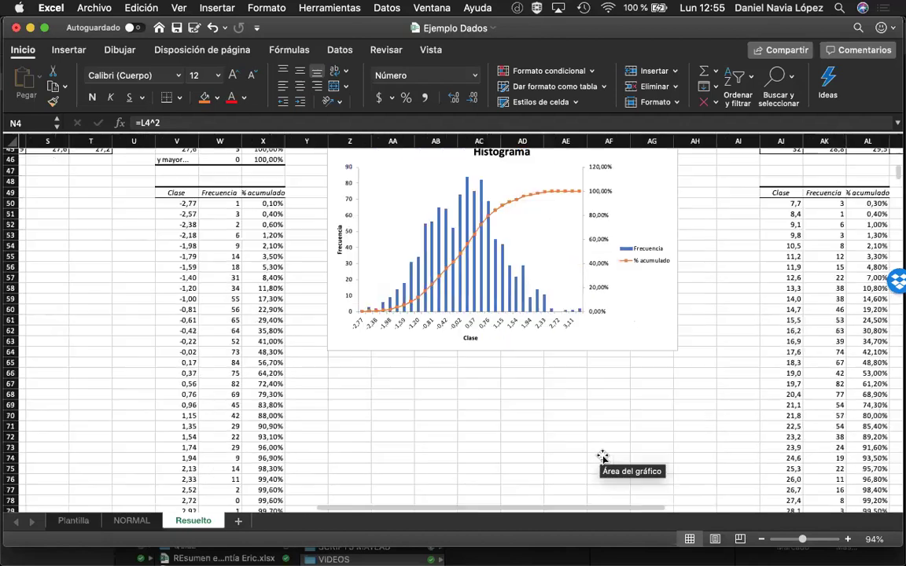
{"action": "scroll", "coordinate": [602, 457], "scroll_direction": "down", "scroll_amount": 2}
{"action": "left_click_drag", "start_coordinate": [576, 396], "coordinate": [597, 257]}
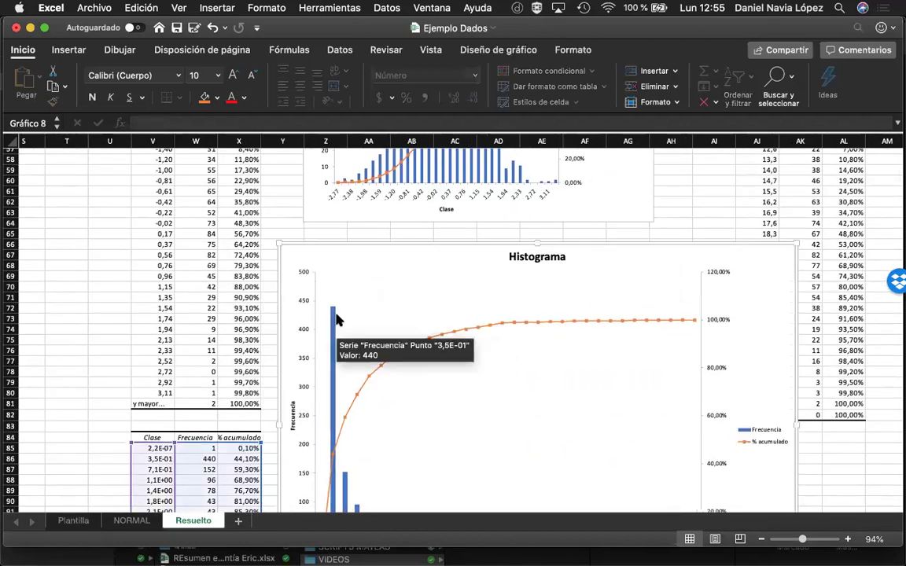
Step: Examine the bars and long tail of the biased error histogram against the measurement error histogram above it
{"action": "scroll", "coordinate": [334, 370], "scroll_direction": "down", "scroll_amount": 2}
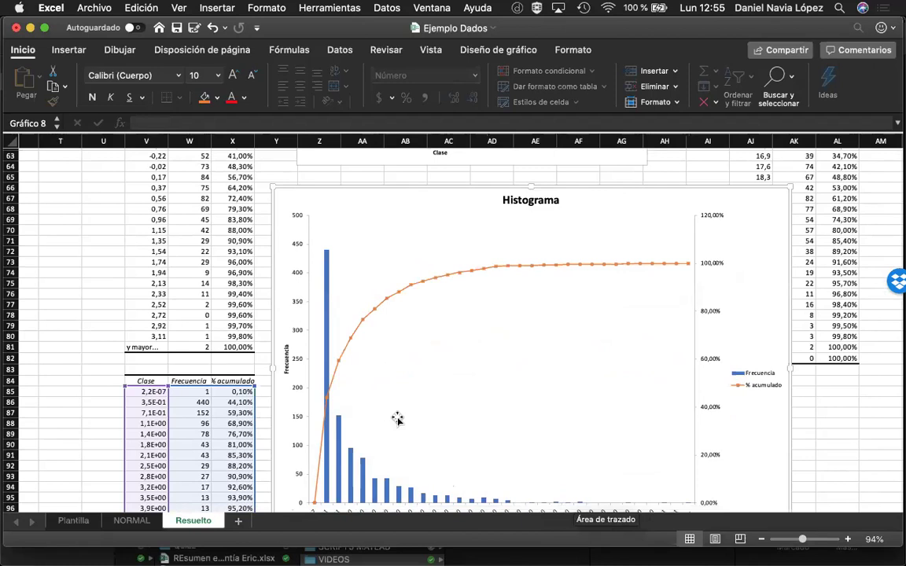
{"action": "mouse_move", "coordinate": [328, 337]}
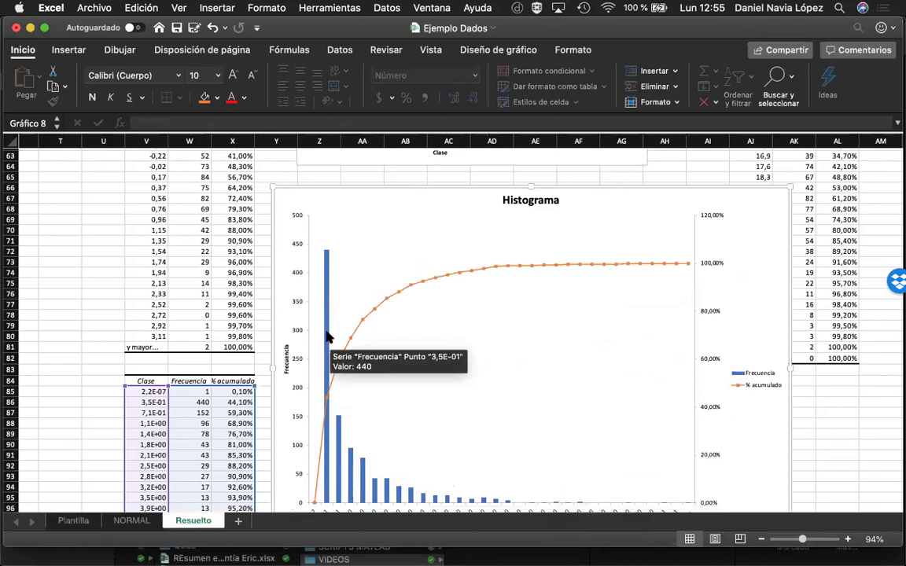
{"action": "scroll", "coordinate": [327, 337], "scroll_direction": "up", "scroll_amount": 5}
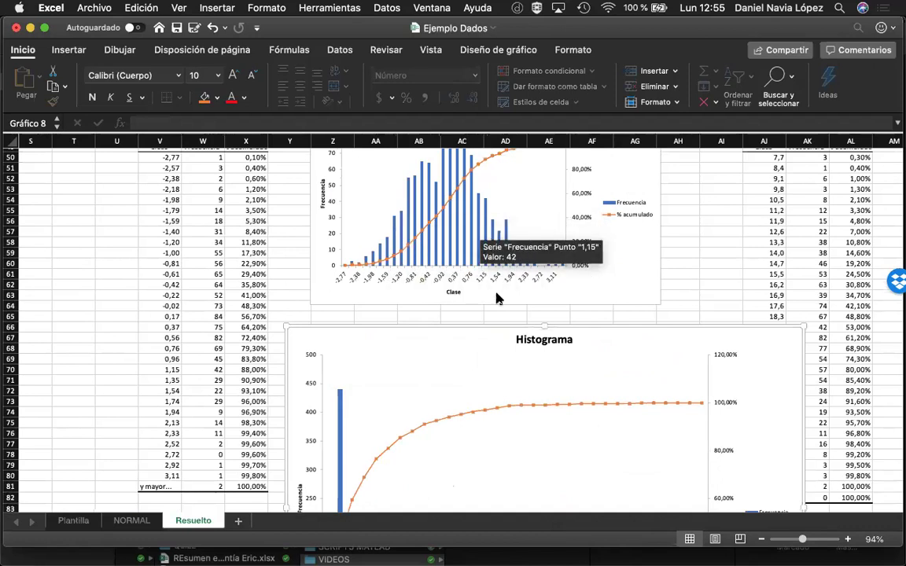
{"action": "scroll", "coordinate": [416, 423], "scroll_direction": "down", "scroll_amount": 3}
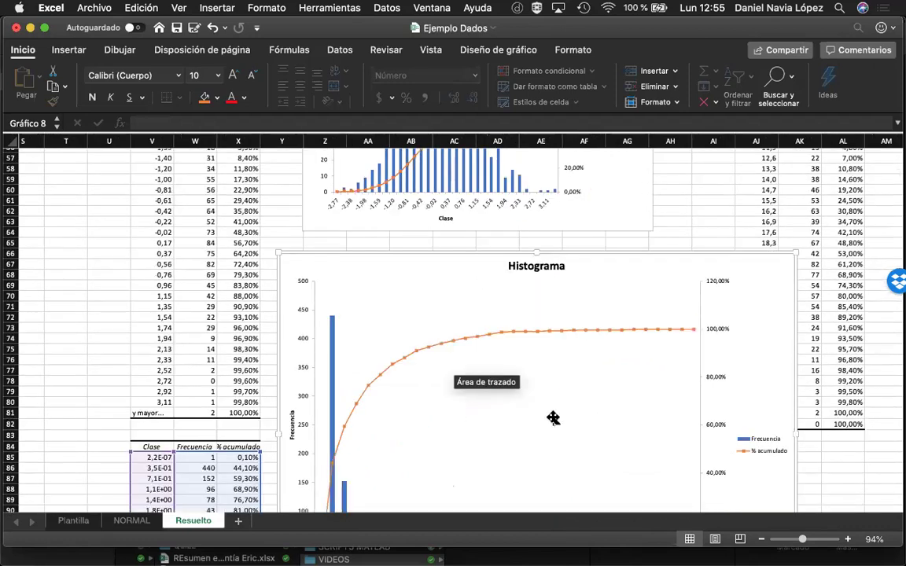
{"action": "scroll", "coordinate": [417, 423], "scroll_direction": "down", "scroll_amount": 3}
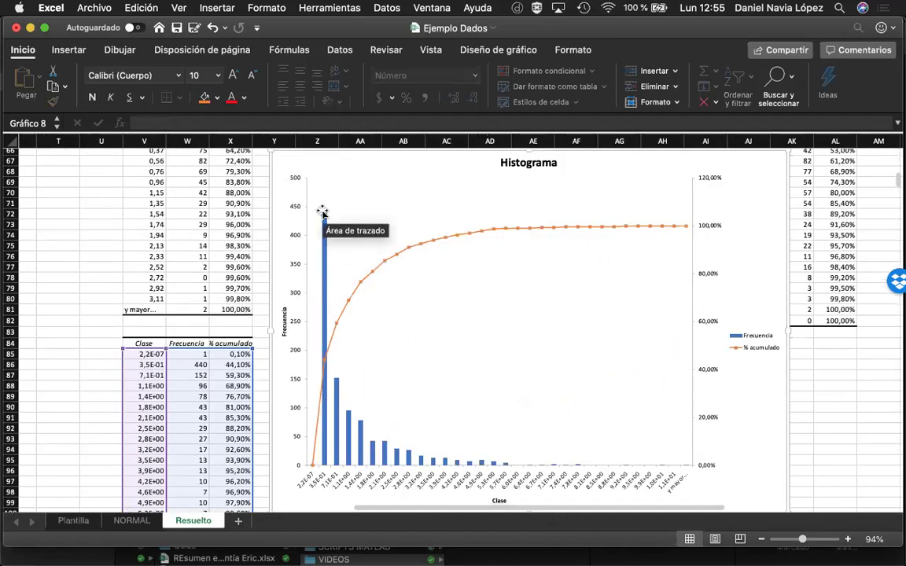
{"action": "mouse_move", "coordinate": [347, 442]}
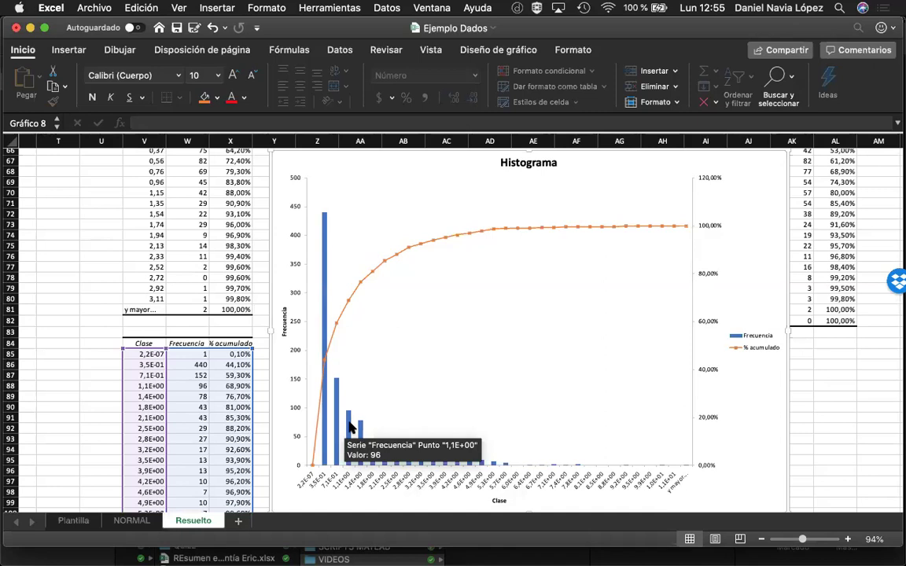
{"action": "mouse_move", "coordinate": [322, 214]}
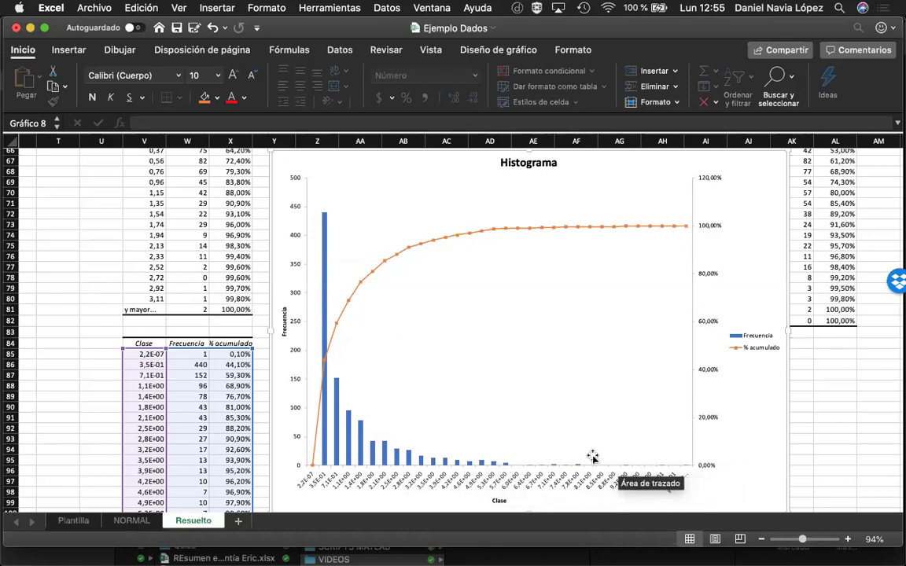
{"action": "mouse_move", "coordinate": [321, 245]}
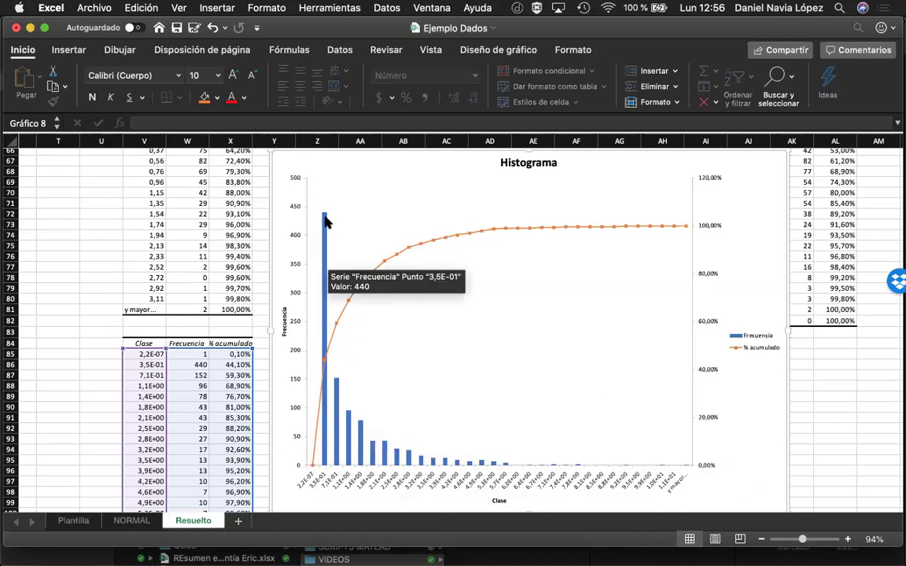
{"action": "scroll", "coordinate": [516, 393], "scroll_direction": "right", "scroll_amount": 5}
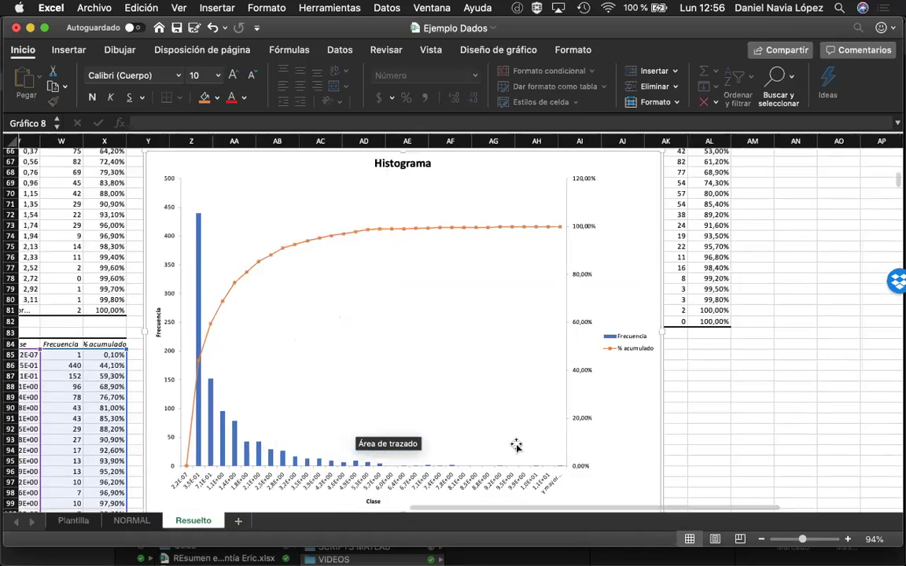
Step: Return to the data columns and inspect the first throw's MEDICIÓN, ERROR MEDICIÓN and MEDICION SESGADA cells
{"action": "scroll", "coordinate": [516, 446], "scroll_direction": "right", "scroll_amount": 5}
{"action": "scroll", "coordinate": [515, 446], "scroll_direction": "left", "scroll_amount": 12}
{"action": "scroll", "coordinate": [516, 446], "scroll_direction": "up", "scroll_amount": 4}
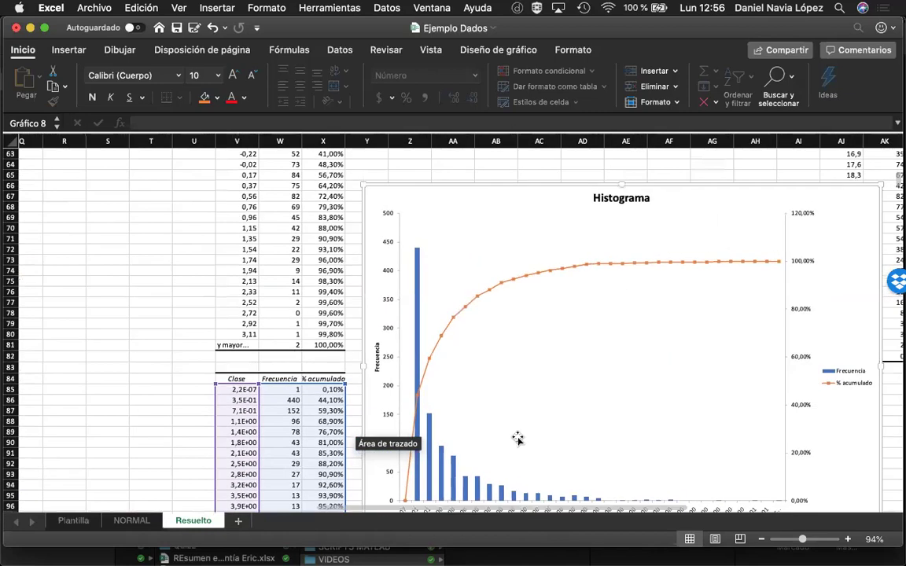
{"action": "scroll", "coordinate": [517, 438], "scroll_direction": "up", "scroll_amount": 10}
{"action": "scroll", "coordinate": [518, 438], "scroll_direction": "left", "scroll_amount": 5}
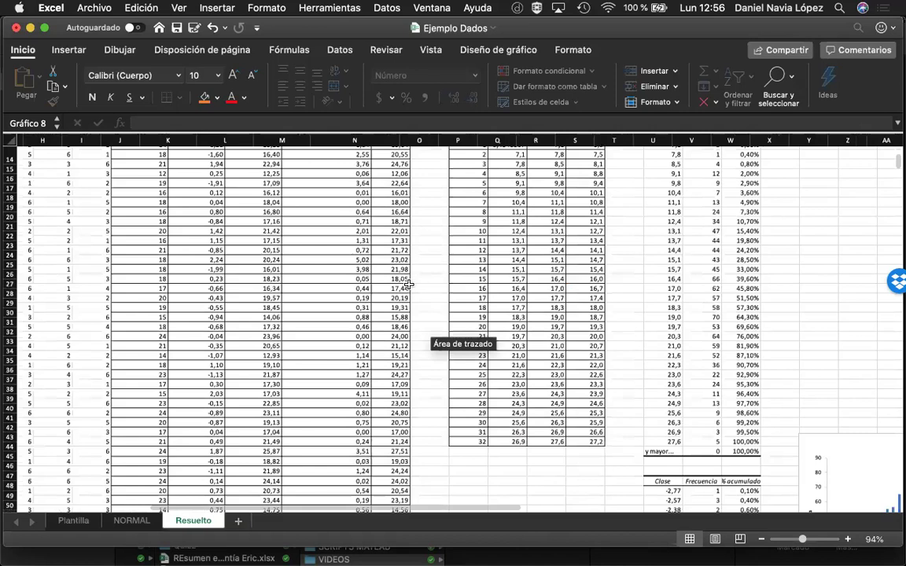
{"action": "scroll", "coordinate": [408, 285], "scroll_direction": "down", "scroll_amount": 2}
{"action": "left_click", "coordinate": [408, 284]}
{"action": "scroll", "coordinate": [409, 285], "scroll_direction": "up", "scroll_amount": 8}
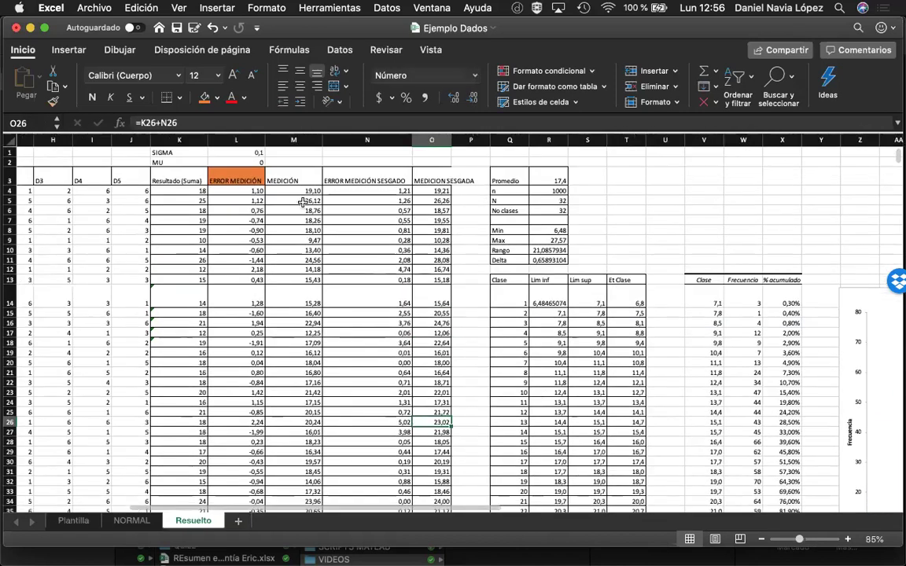
{"action": "left_click", "coordinate": [298, 191]}
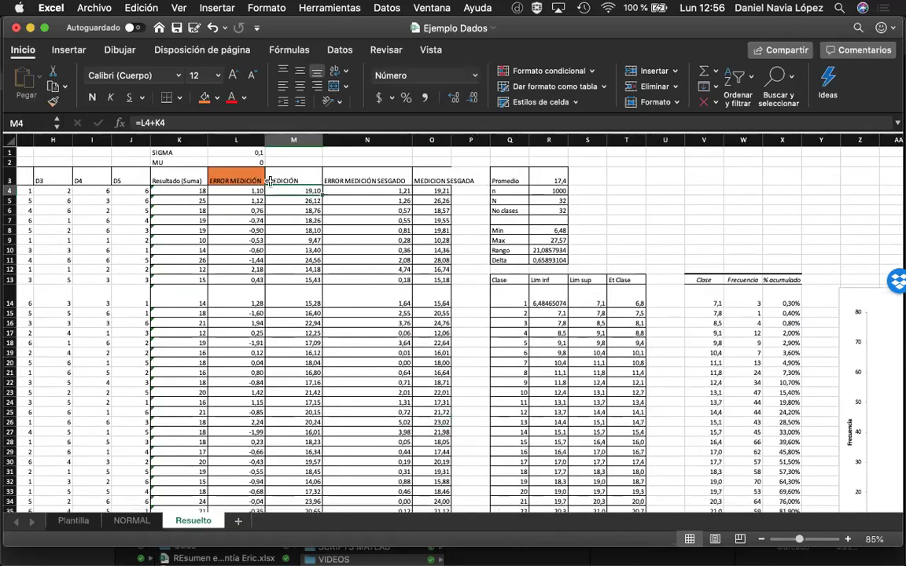
{"action": "left_click", "coordinate": [240, 191]}
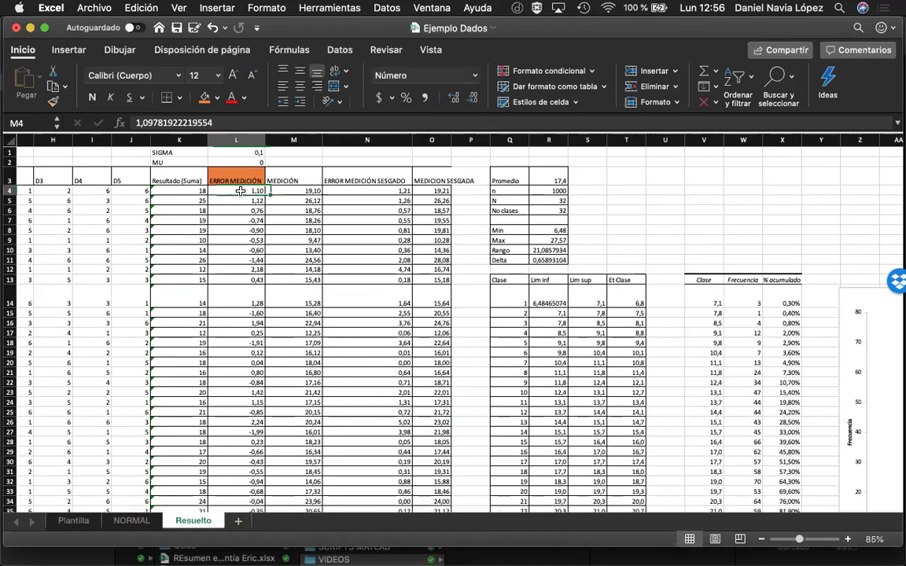
{"action": "left_click", "coordinate": [433, 190]}
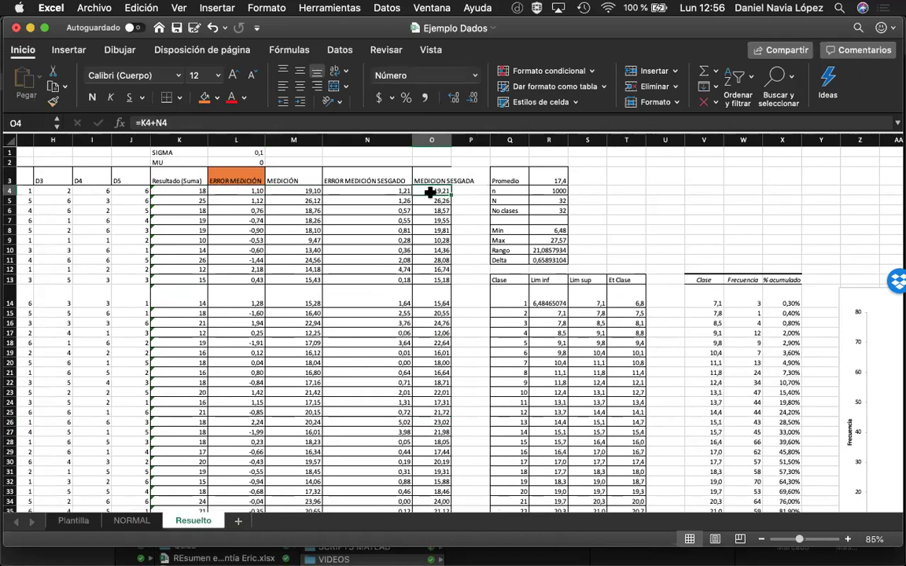
{"action": "left_click", "coordinate": [366, 181]}
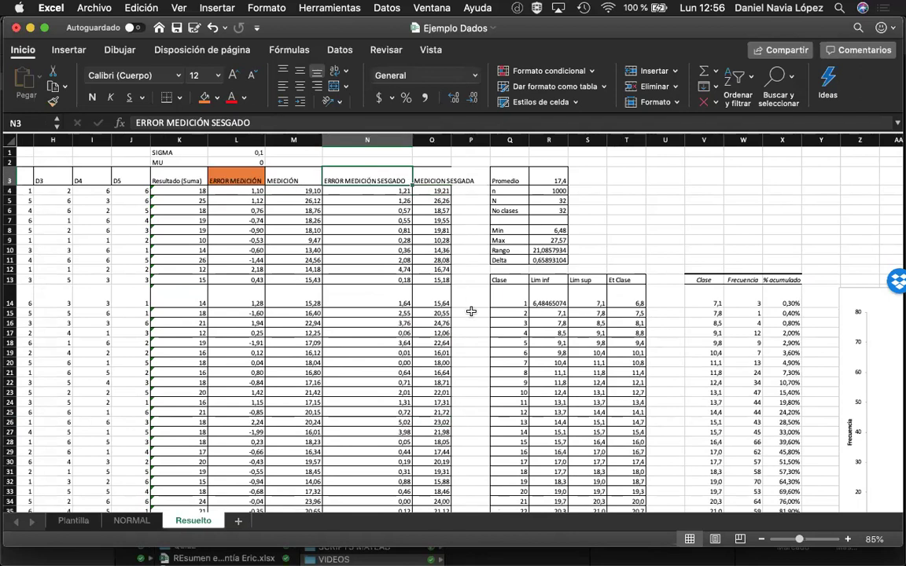
Step: Examine the histogram of the MEDICION SESGADA values with its class table and cumulative curve
{"action": "scroll", "coordinate": [471, 312], "scroll_direction": "right", "scroll_amount": 15}
{"action": "scroll", "coordinate": [471, 311], "scroll_direction": "down", "scroll_amount": 3}
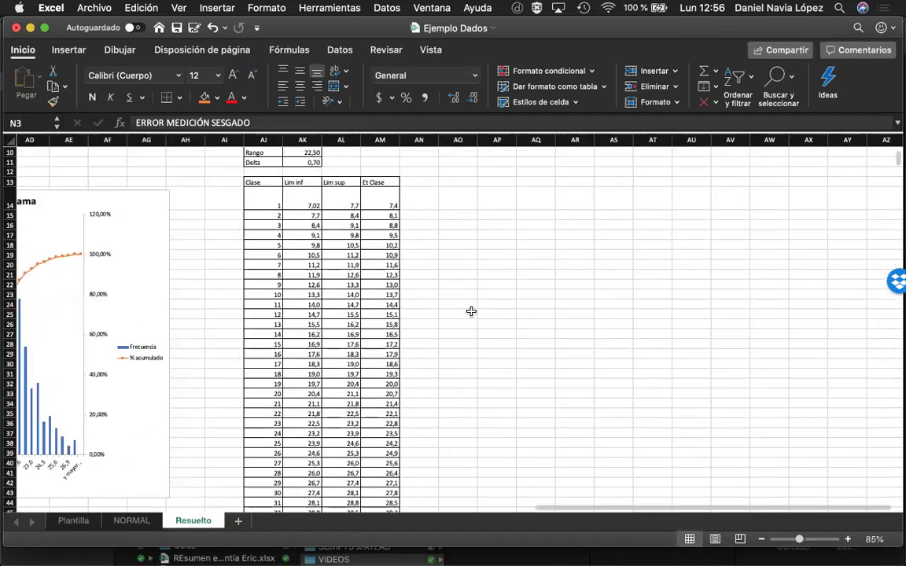
{"action": "scroll", "coordinate": [471, 314], "scroll_direction": "right", "scroll_amount": 2}
{"action": "scroll", "coordinate": [471, 314], "scroll_direction": "down", "scroll_amount": 1}
{"action": "mouse_move", "coordinate": [489, 356]}
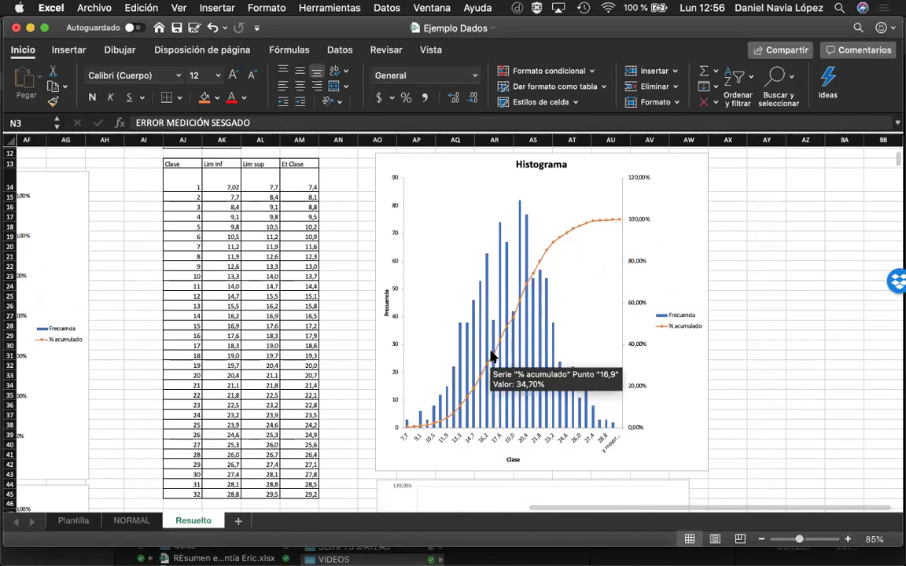
Step: Compare the MEDICION SESGADA histogram and its class table with the histogram of the MEDICIÓN values
{"action": "scroll", "coordinate": [489, 357], "scroll_direction": "down", "scroll_amount": 5}
{"action": "scroll", "coordinate": [490, 356], "scroll_direction": "up", "scroll_amount": 7}
{"action": "scroll", "coordinate": [490, 356], "scroll_direction": "up", "scroll_amount": 3}
{"action": "scroll", "coordinate": [490, 356], "scroll_direction": "left", "scroll_amount": 15}
{"action": "scroll", "coordinate": [490, 356], "scroll_direction": "up", "scroll_amount": 5}
{"action": "scroll", "coordinate": [490, 356], "scroll_direction": "down", "scroll_amount": 2}
{"action": "scroll", "coordinate": [449, 372], "scroll_direction": "up", "scroll_amount": 3}
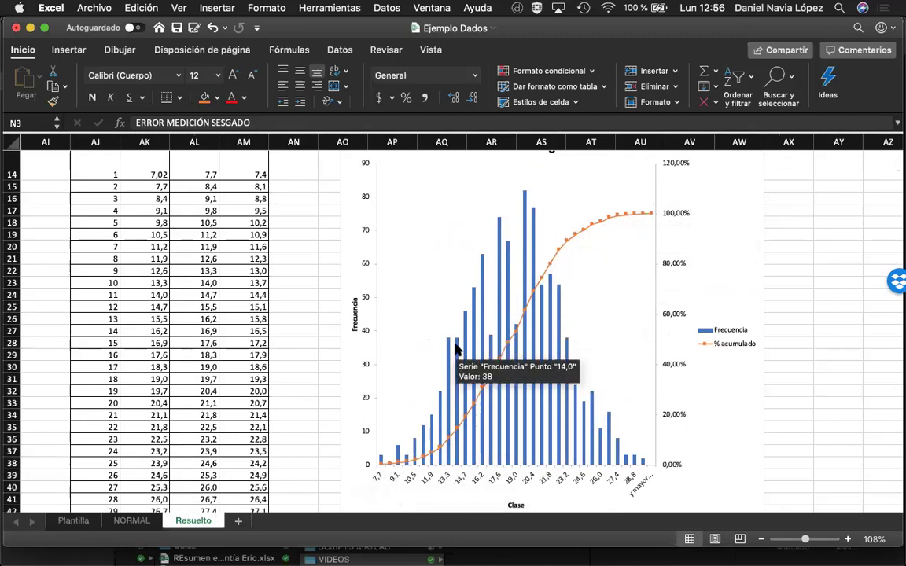
{"action": "scroll", "coordinate": [456, 350], "scroll_direction": "left", "scroll_amount": 5}
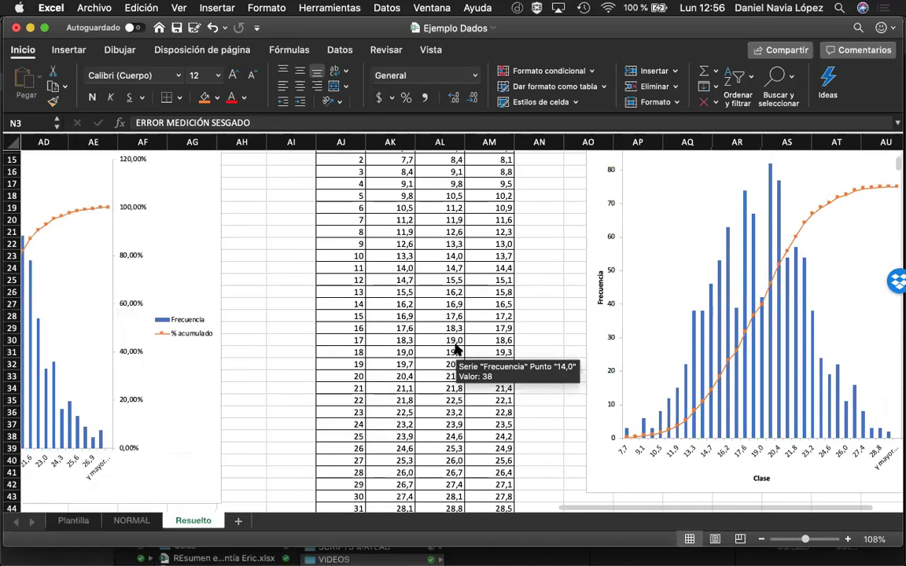
{"action": "scroll", "coordinate": [456, 349], "scroll_direction": "left", "scroll_amount": 6}
{"action": "scroll", "coordinate": [461, 348], "scroll_direction": "down", "scroll_amount": 3}
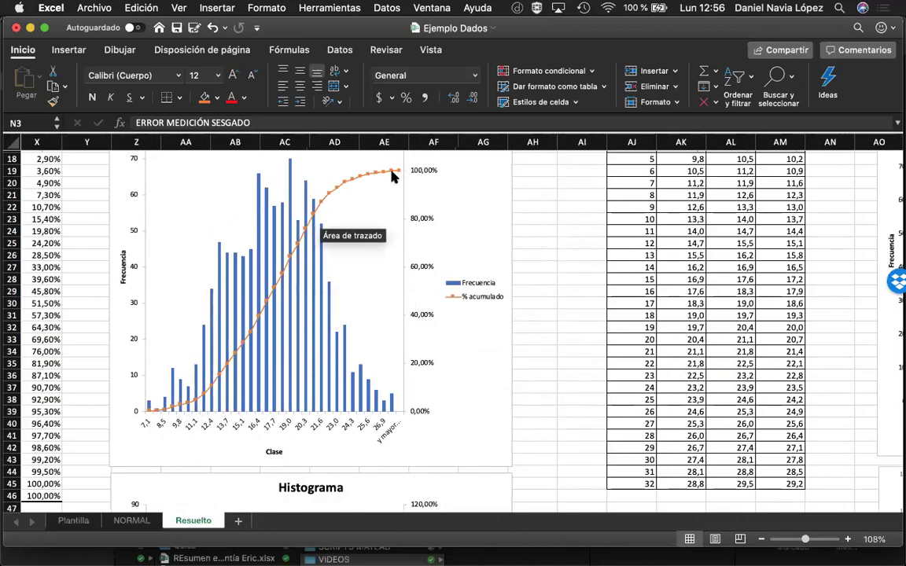
Step: Examine the chart of cumulative curves, comparing the MEDICIÓN and MEDICION SESGADA series from their lower to upper ends
{"action": "scroll", "coordinate": [443, 291], "scroll_direction": "down", "scroll_amount": 7}
{"action": "scroll", "coordinate": [442, 291], "scroll_direction": "right", "scroll_amount": 9}
{"action": "scroll", "coordinate": [442, 291], "scroll_direction": "down", "scroll_amount": 10}
{"action": "scroll", "coordinate": [442, 291], "scroll_direction": "right", "scroll_amount": 10}
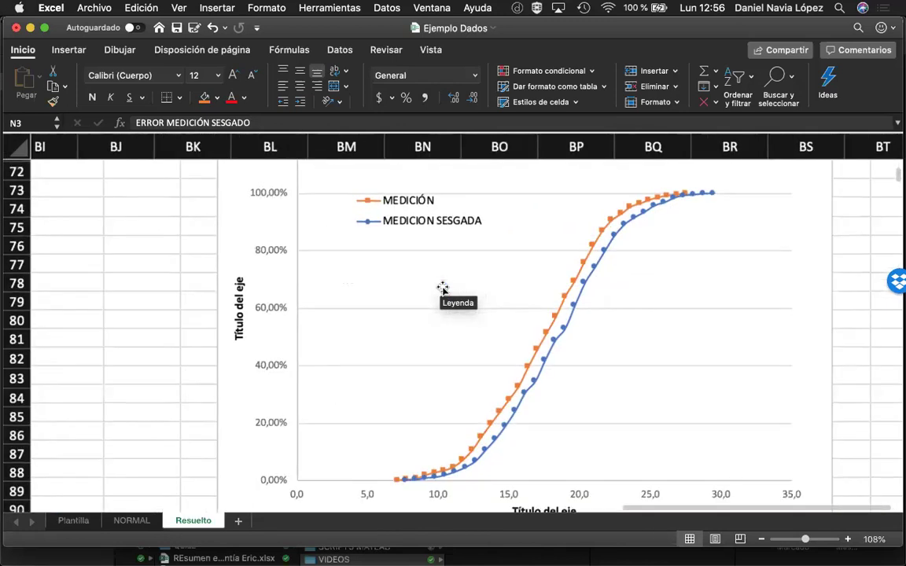
{"action": "scroll", "coordinate": [442, 289], "scroll_direction": "up", "scroll_amount": 10}
{"action": "scroll", "coordinate": [443, 289], "scroll_direction": "left", "scroll_amount": 10}
{"action": "scroll", "coordinate": [507, 393], "scroll_direction": "up", "scroll_amount": 3}
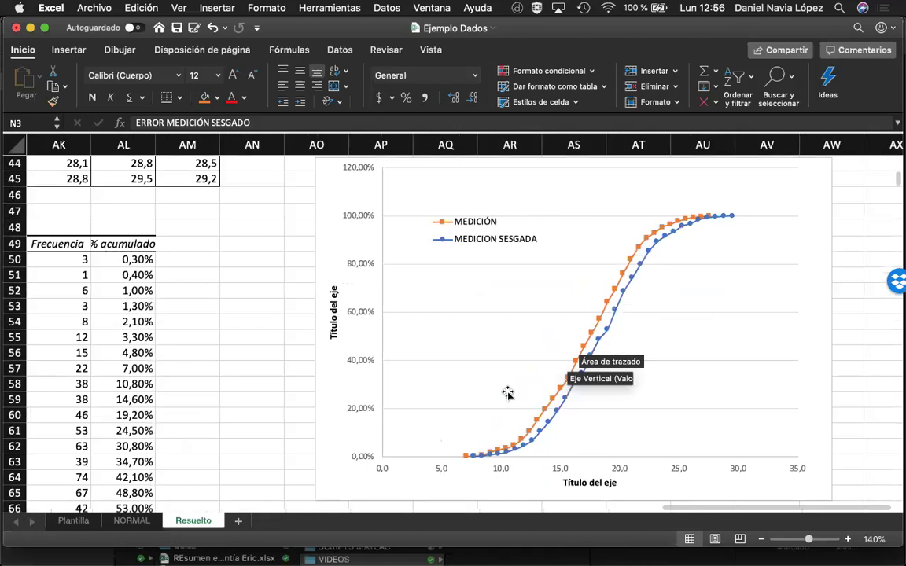
{"action": "scroll", "coordinate": [550, 434], "scroll_direction": "up", "scroll_amount": 1}
{"action": "scroll", "coordinate": [550, 435], "scroll_direction": "right", "scroll_amount": 2}
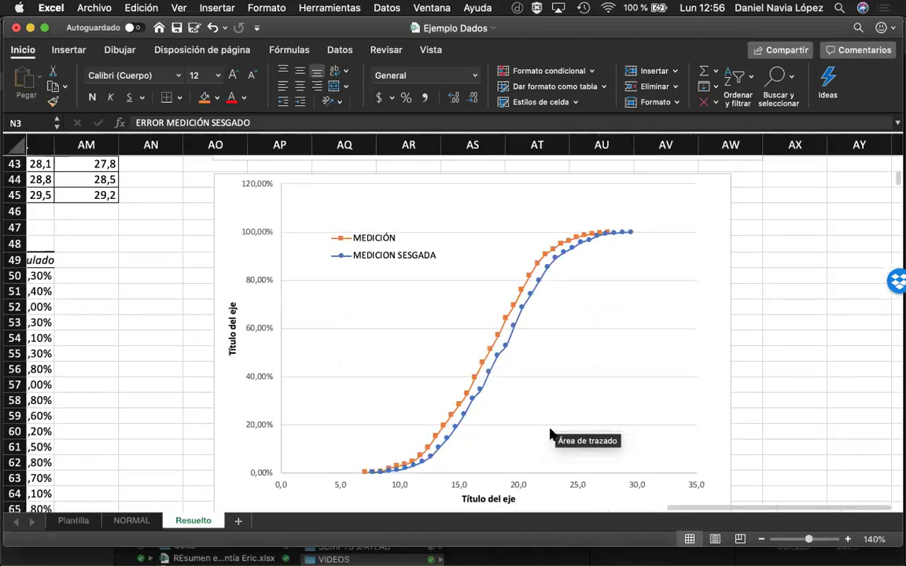
{"action": "scroll", "coordinate": [550, 435], "scroll_direction": "down", "scroll_amount": 1}
{"action": "scroll", "coordinate": [550, 434], "scroll_direction": "right", "scroll_amount": 1}
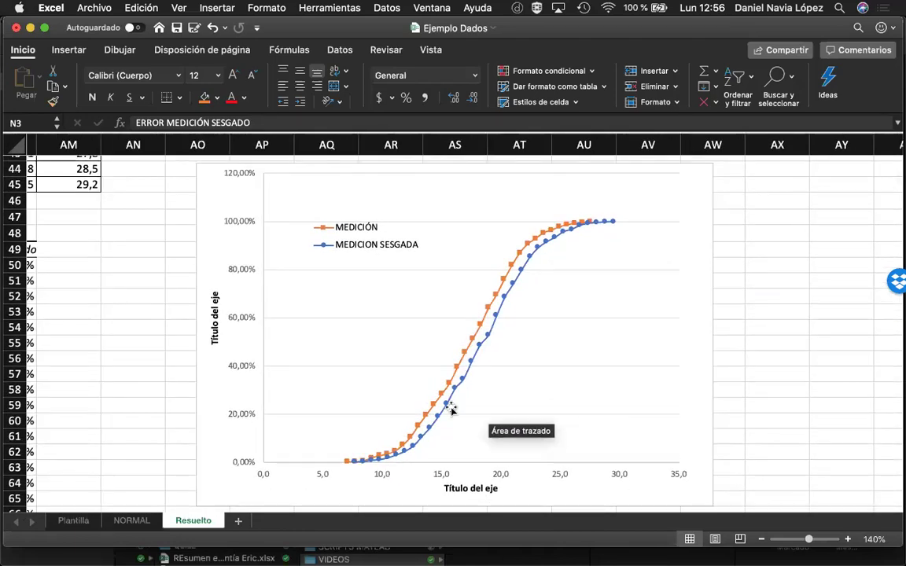
{"action": "mouse_move", "coordinate": [445, 411]}
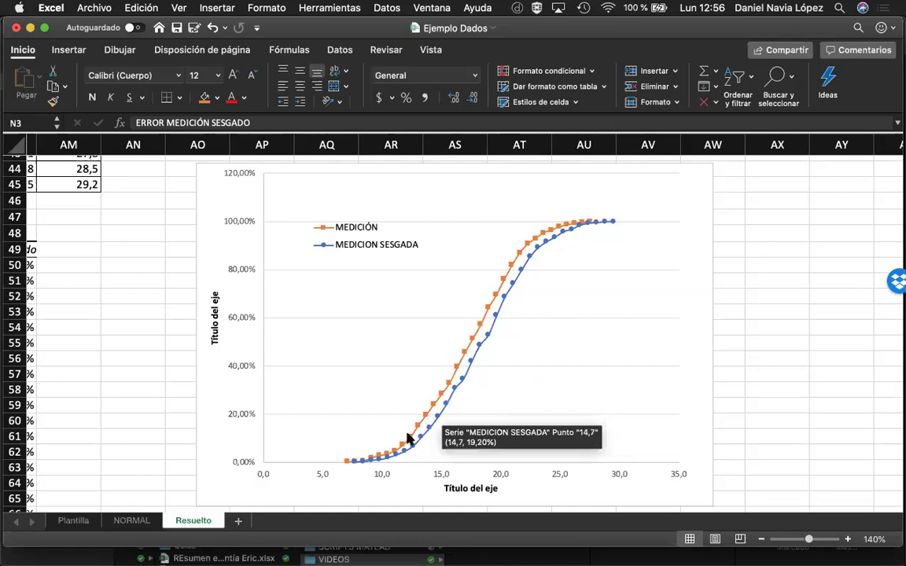
{"action": "mouse_move", "coordinate": [488, 321]}
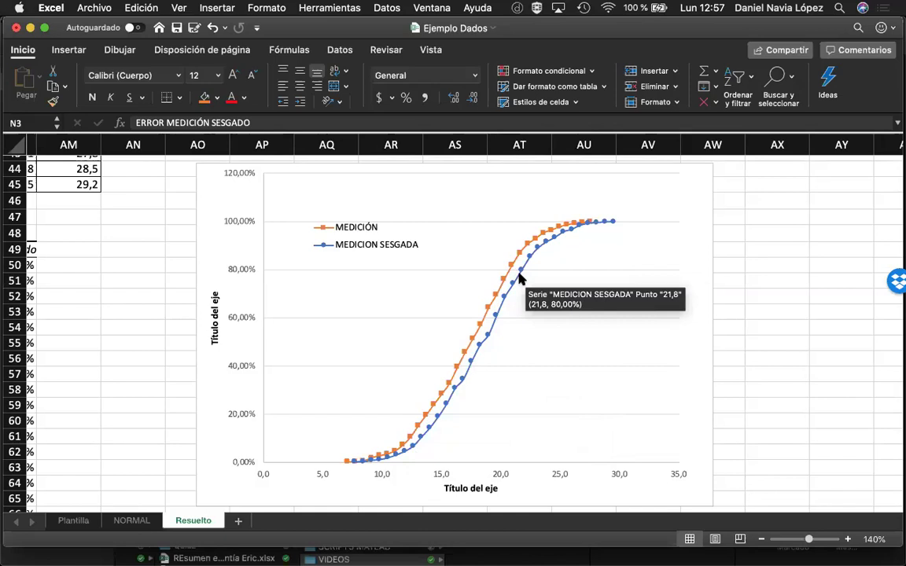
{"action": "scroll", "coordinate": [519, 277], "scroll_direction": "up", "scroll_amount": 5}
{"action": "scroll", "coordinate": [520, 276], "scroll_direction": "left", "scroll_amount": 5}
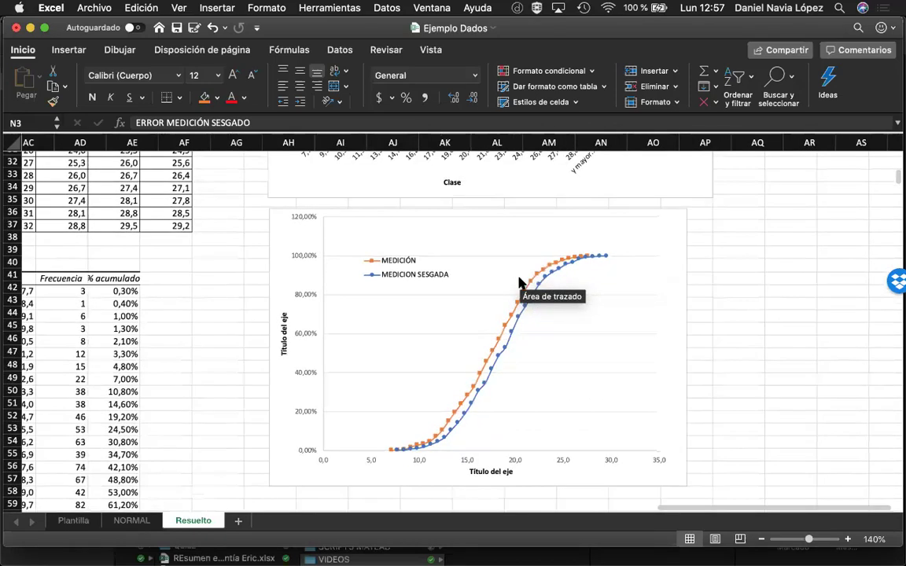
{"action": "scroll", "coordinate": [515, 334], "scroll_direction": "down", "scroll_amount": 3}
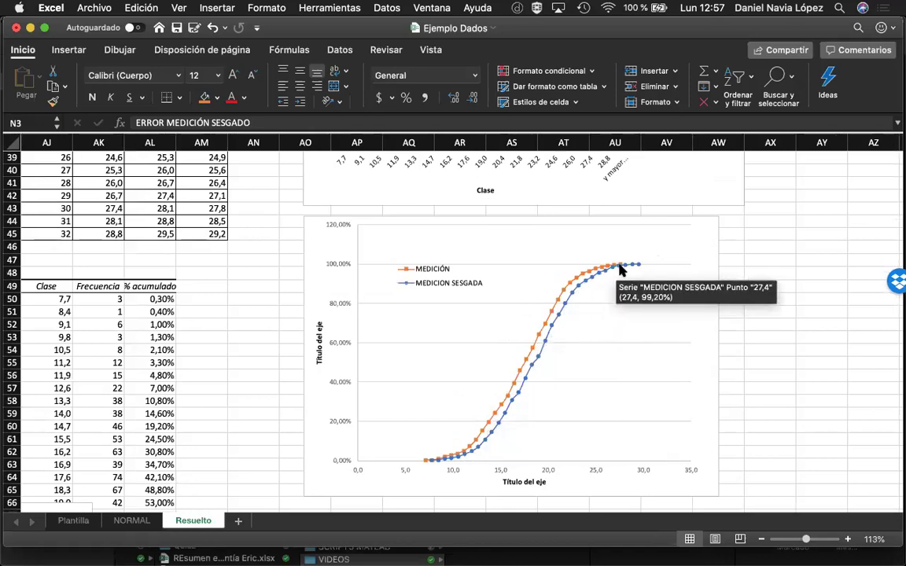
Step: Review the MEDICIÓN and MEDICION SESGADA histograms against each other, along with the class limits table between them
{"action": "scroll", "coordinate": [236, 339], "scroll_direction": "up", "scroll_amount": 5}
{"action": "scroll", "coordinate": [236, 340], "scroll_direction": "left", "scroll_amount": 3}
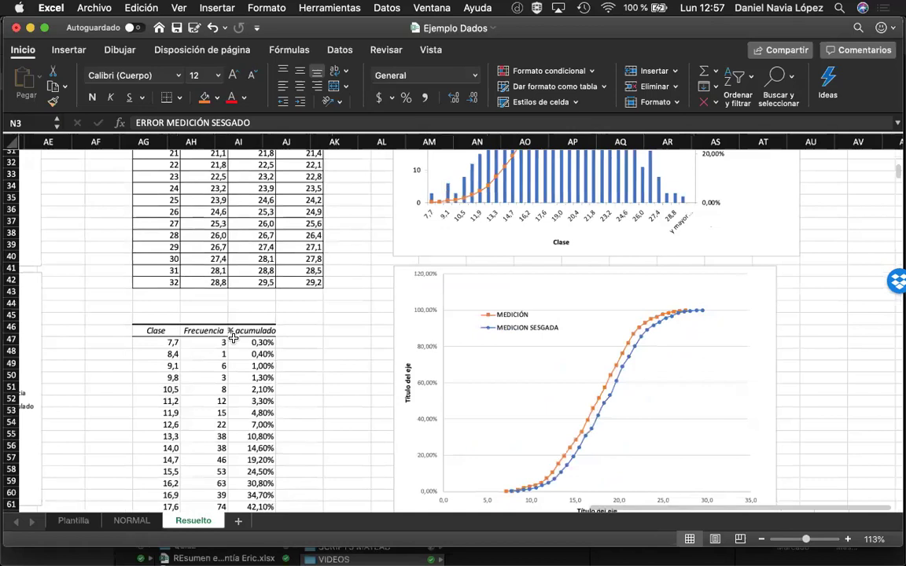
{"action": "scroll", "coordinate": [233, 338], "scroll_direction": "up", "scroll_amount": 2}
{"action": "scroll", "coordinate": [233, 338], "scroll_direction": "left", "scroll_amount": 1}
{"action": "scroll", "coordinate": [232, 338], "scroll_direction": "down", "scroll_amount": 2}
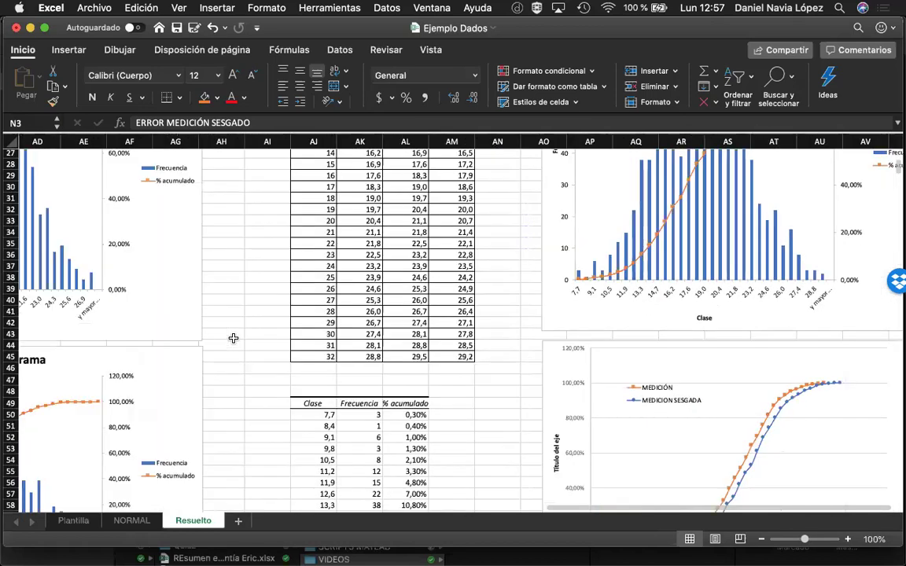
{"action": "scroll", "coordinate": [233, 338], "scroll_direction": "up", "scroll_amount": 3}
{"action": "scroll", "coordinate": [233, 338], "scroll_direction": "left", "scroll_amount": 3}
{"action": "mouse_move", "coordinate": [150, 338]}
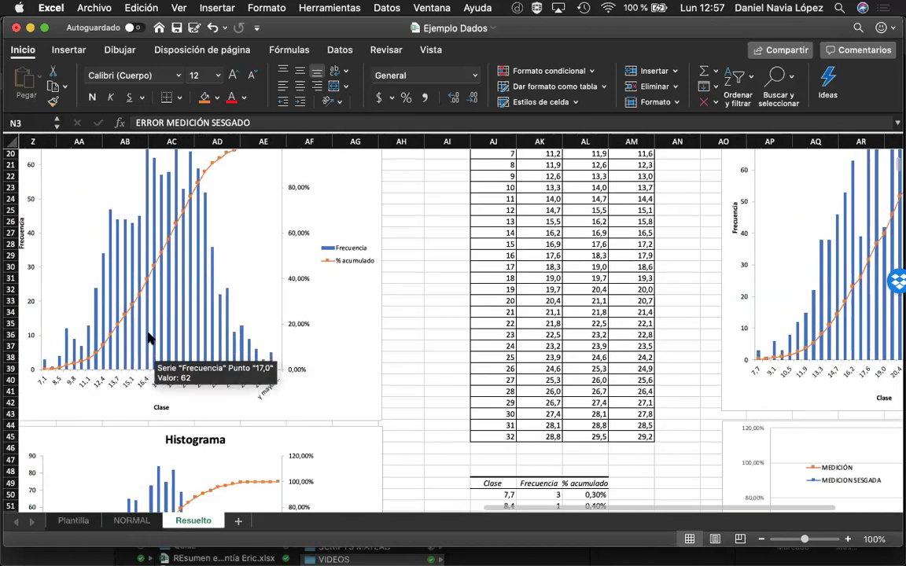
{"action": "scroll", "coordinate": [354, 311], "scroll_direction": "right", "scroll_amount": 3}
{"action": "scroll", "coordinate": [354, 310], "scroll_direction": "up", "scroll_amount": 1}
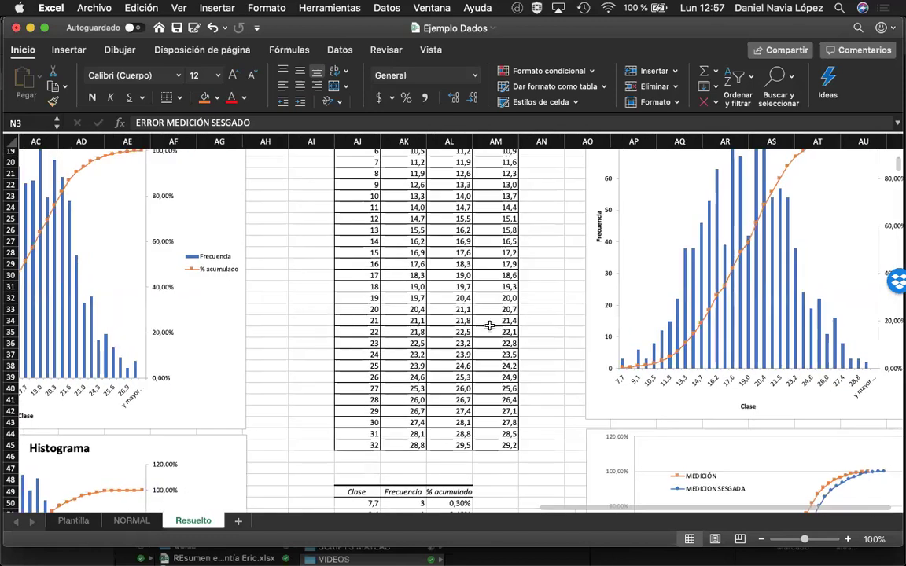
{"action": "scroll", "coordinate": [489, 325], "scroll_direction": "right", "scroll_amount": 2}
{"action": "scroll", "coordinate": [489, 325], "scroll_direction": "up", "scroll_amount": 2}
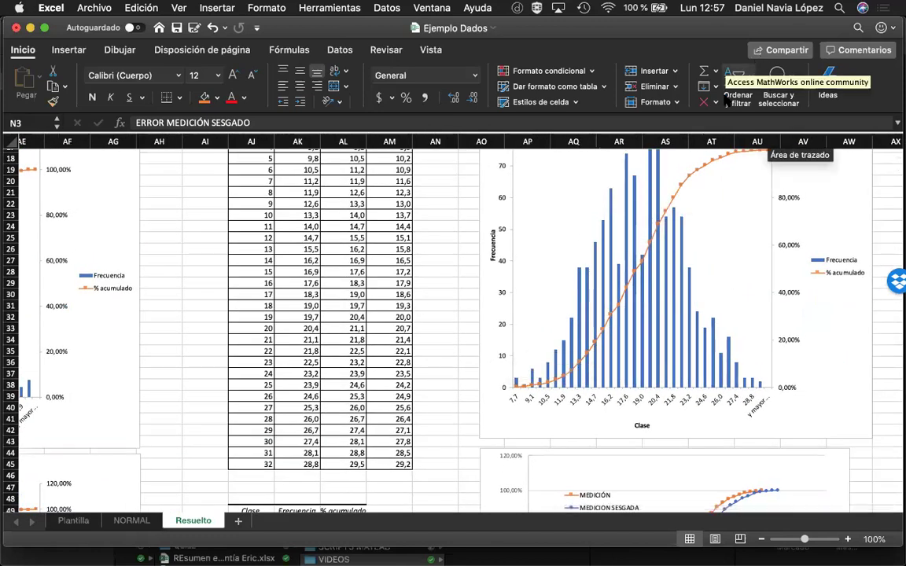
{"action": "left_click", "coordinate": [428, 235]}
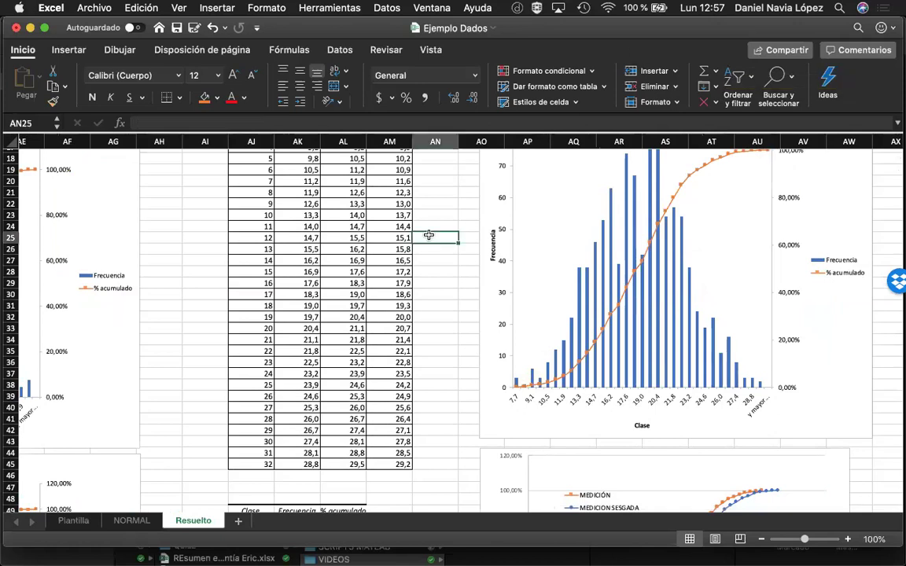
{"action": "scroll", "coordinate": [429, 235], "scroll_direction": "up", "scroll_amount": 2}
{"action": "scroll", "coordinate": [429, 235], "scroll_direction": "right", "scroll_amount": 2}
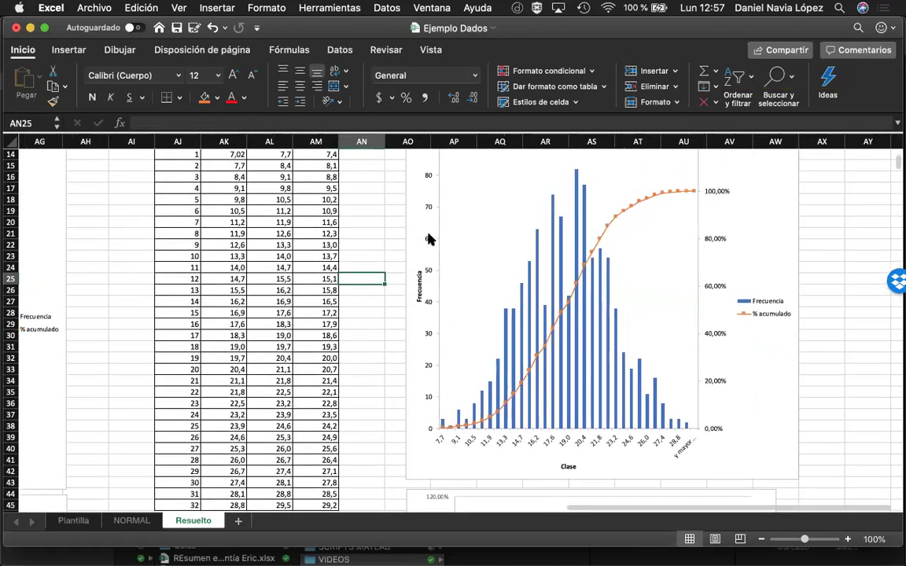
Step: Return to the data columns and inspect the first throw's formulas for ERROR MEDICIÓN SESGADO and MEDICION SESGADA
{"action": "scroll", "coordinate": [428, 239], "scroll_direction": "up", "scroll_amount": 1}
{"action": "scroll", "coordinate": [428, 235], "scroll_direction": "left", "scroll_amount": 10}
{"action": "scroll", "coordinate": [428, 235], "scroll_direction": "up", "scroll_amount": 1}
{"action": "scroll", "coordinate": [429, 235], "scroll_direction": "up", "scroll_amount": 4}
{"action": "scroll", "coordinate": [429, 236], "scroll_direction": "left", "scroll_amount": 5}
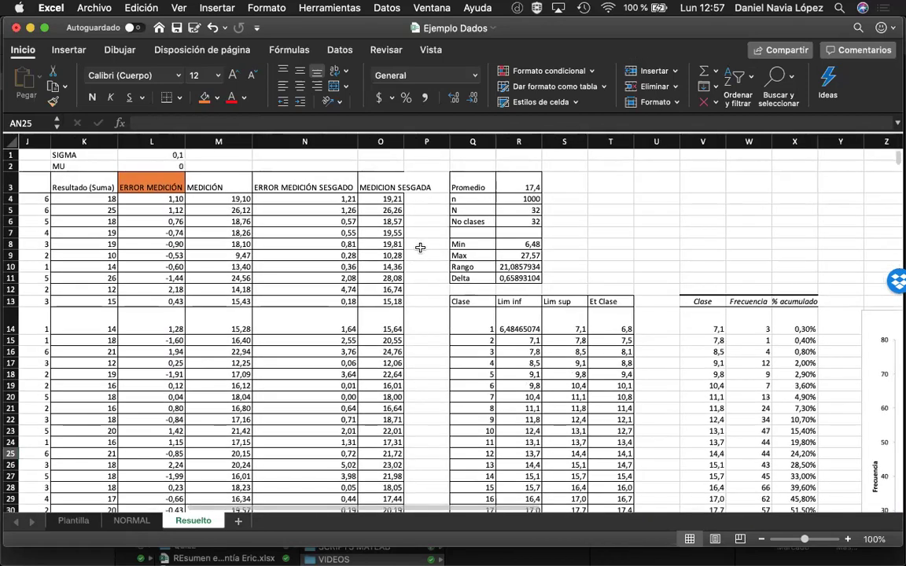
{"action": "left_click", "coordinate": [349, 199]}
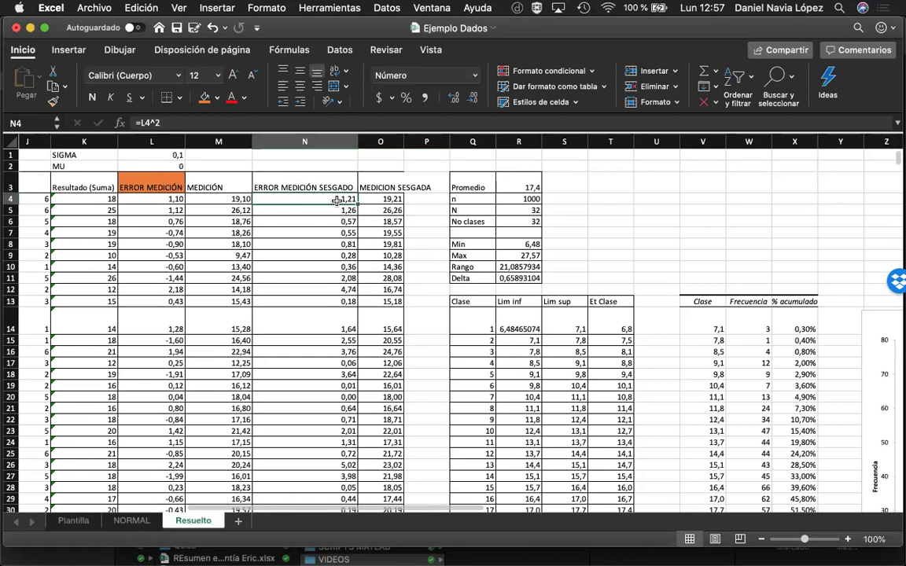
{"action": "left_click", "coordinate": [378, 198]}
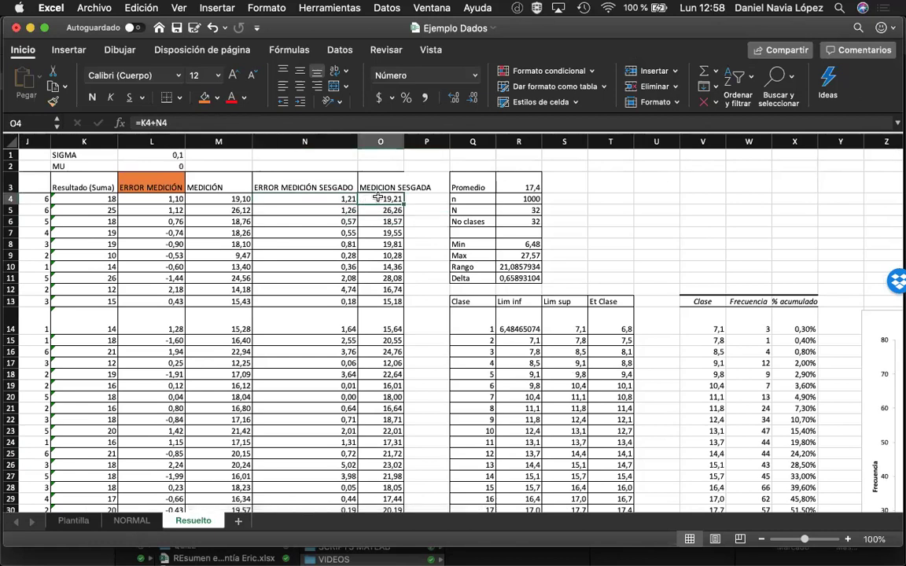
{"action": "left_click", "coordinate": [329, 199]}
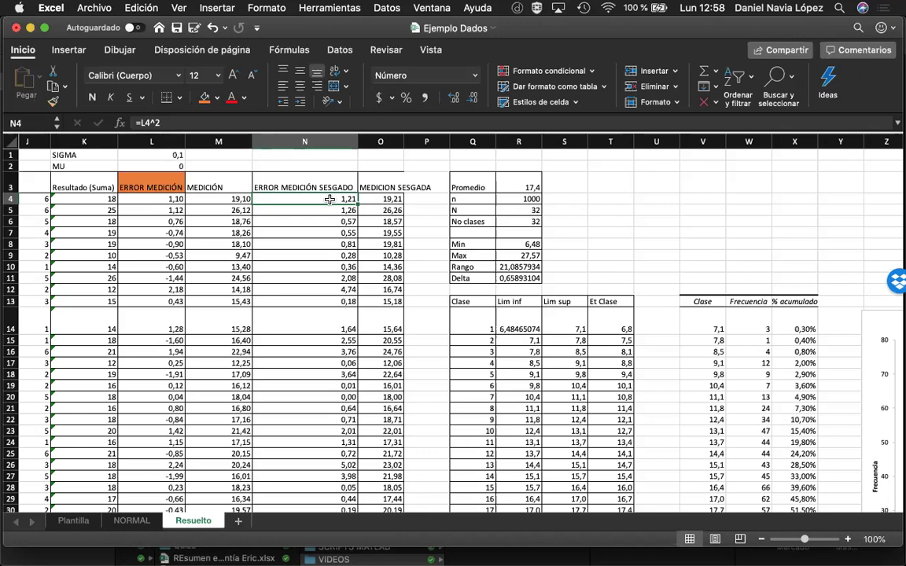
{"action": "left_click", "coordinate": [337, 203]}
Step: Examine the MEDICIÓN histogram and the measurement error histogram beneath it, checking the spread of bars on both sides
{"action": "scroll", "coordinate": [416, 266], "scroll_direction": "down", "scroll_amount": 5}
{"action": "scroll", "coordinate": [416, 267], "scroll_direction": "right", "scroll_amount": 3}
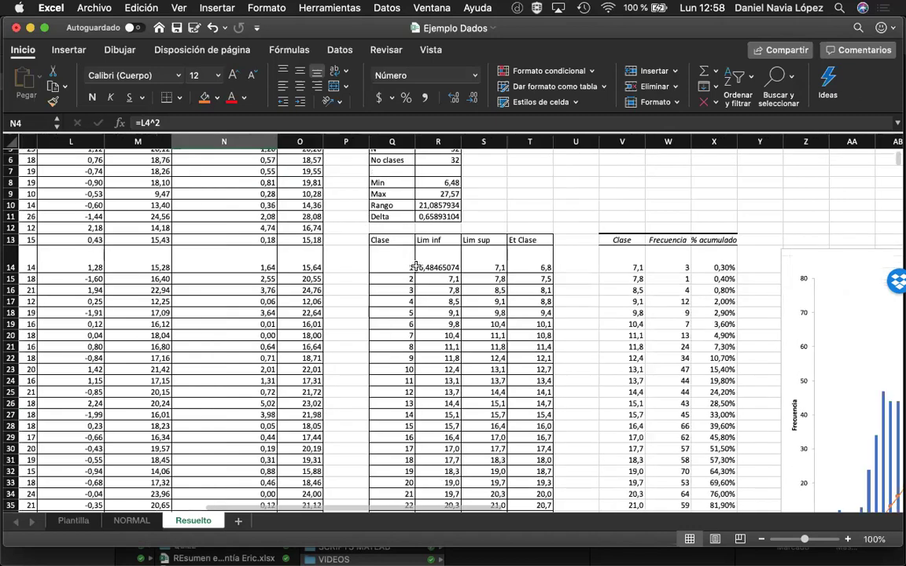
{"action": "scroll", "coordinate": [416, 267], "scroll_direction": "down", "scroll_amount": 2}
{"action": "scroll", "coordinate": [416, 266], "scroll_direction": "right", "scroll_amount": 6}
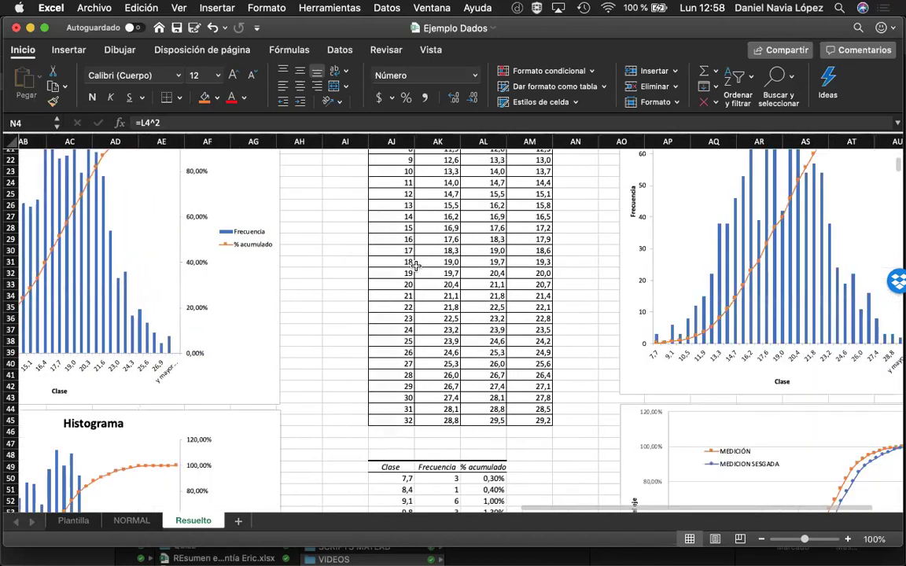
{"action": "scroll", "coordinate": [416, 266], "scroll_direction": "down", "scroll_amount": 1}
{"action": "scroll", "coordinate": [416, 267], "scroll_direction": "right", "scroll_amount": 1}
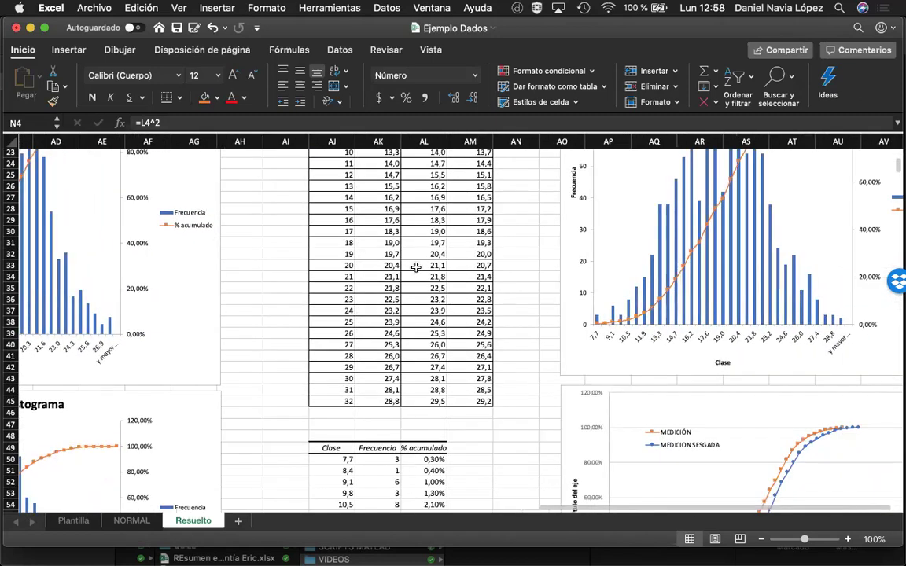
{"action": "scroll", "coordinate": [415, 266], "scroll_direction": "down", "scroll_amount": 2}
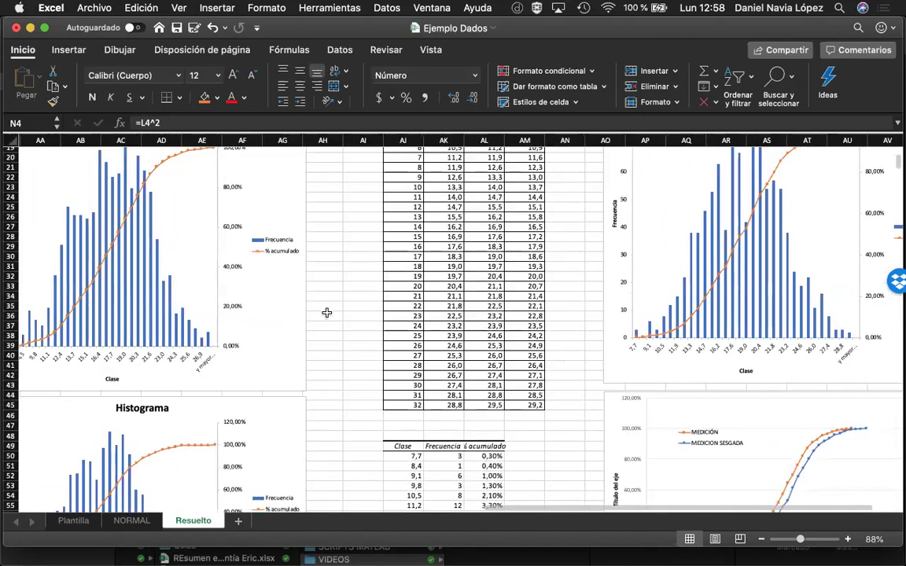
{"action": "mouse_move", "coordinate": [192, 332]}
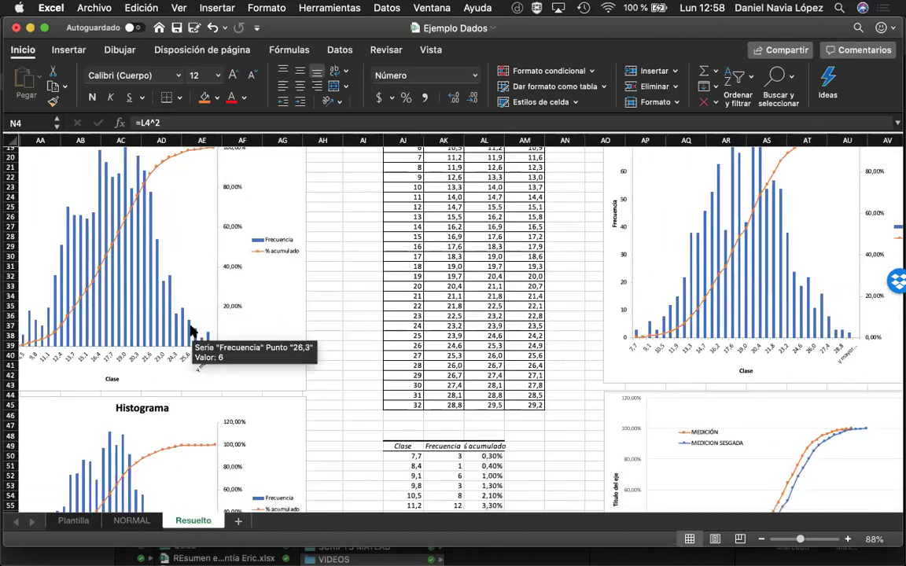
{"action": "scroll", "coordinate": [192, 332], "scroll_direction": "down", "scroll_amount": 6}
{"action": "scroll", "coordinate": [192, 332], "scroll_direction": "left", "scroll_amount": 1}
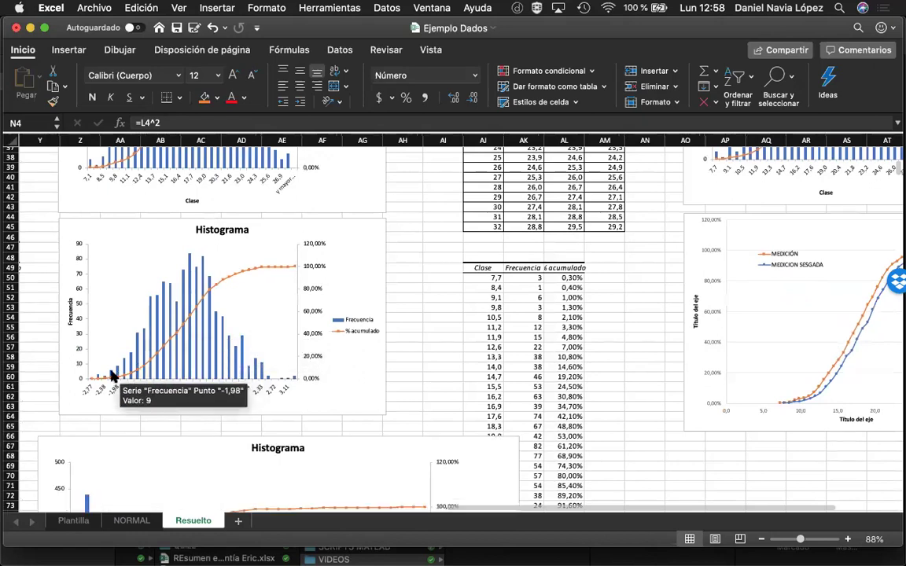
{"action": "mouse_move", "coordinate": [203, 268]}
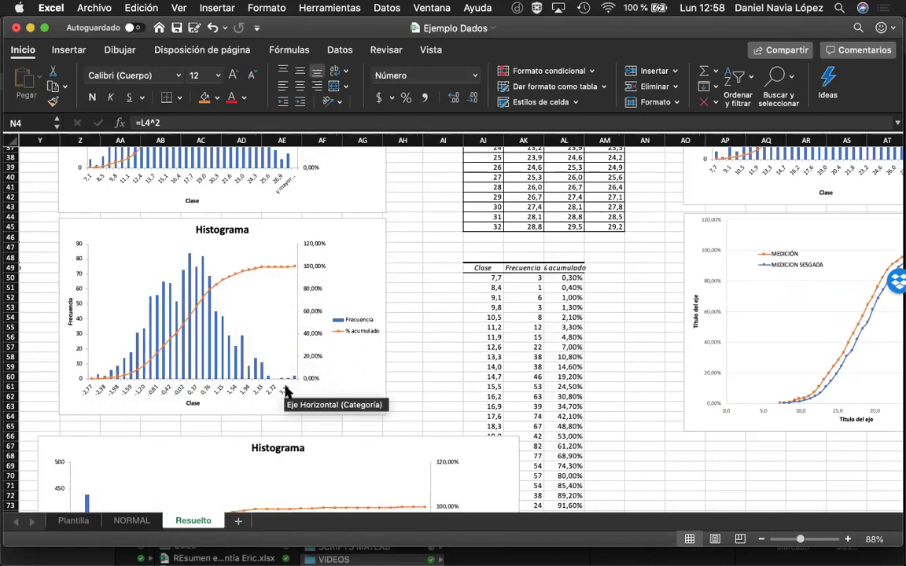
Step: Examine the biased error histogram, from its tallest bar near zero to the end of its tail
{"action": "scroll", "coordinate": [176, 391], "scroll_direction": "down", "scroll_amount": 2}
{"action": "scroll", "coordinate": [176, 391], "scroll_direction": "down", "scroll_amount": 5}
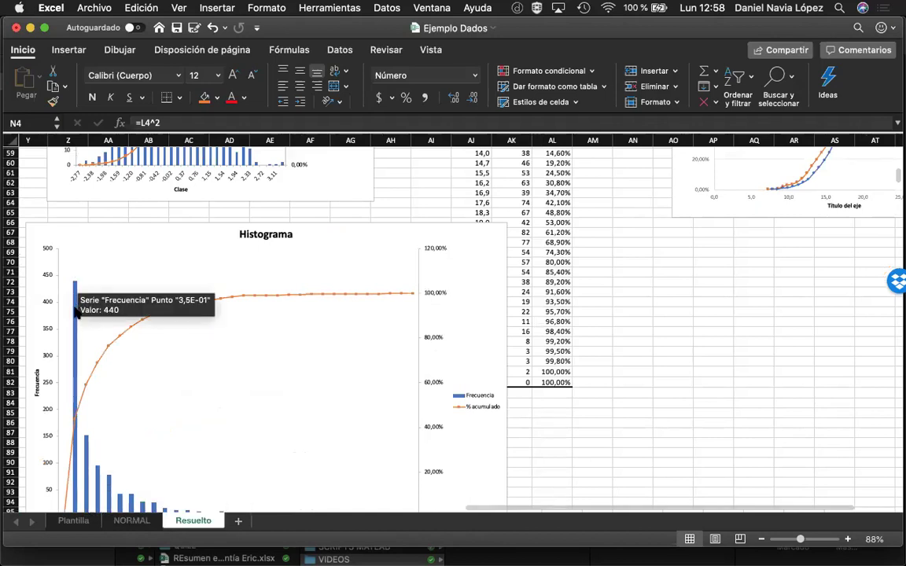
{"action": "scroll", "coordinate": [77, 291], "scroll_direction": "down", "scroll_amount": 2}
{"action": "mouse_move", "coordinate": [63, 441]}
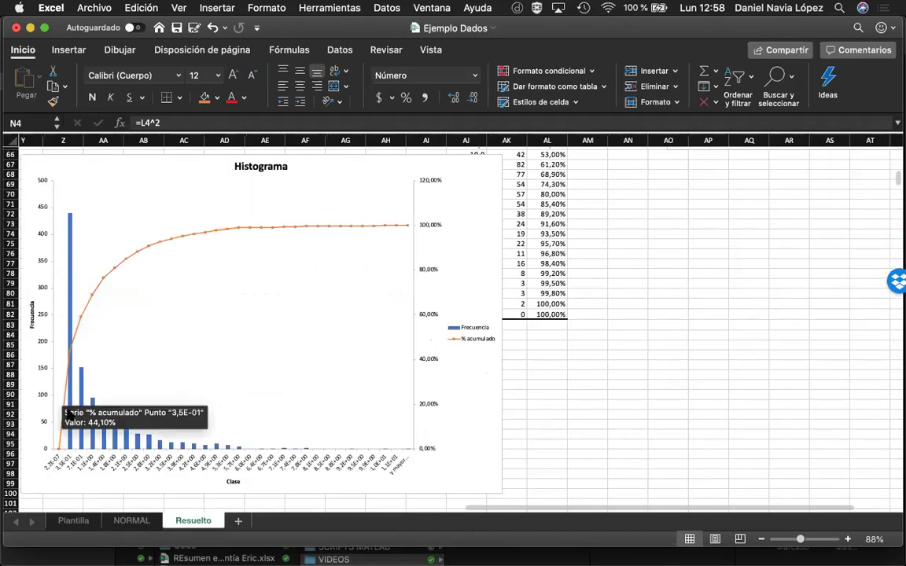
{"action": "mouse_move", "coordinate": [70, 224]}
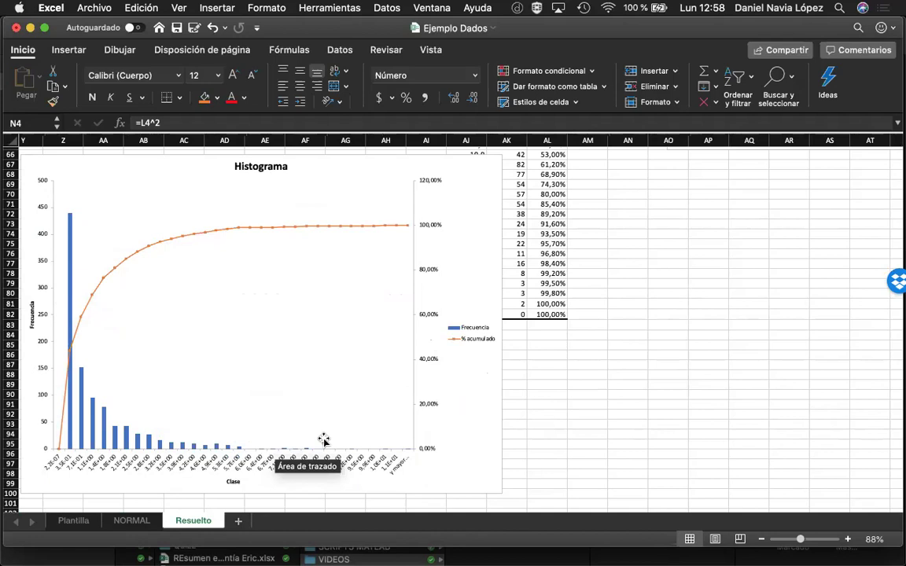
{"action": "scroll", "coordinate": [323, 439], "scroll_direction": "up", "scroll_amount": 1}
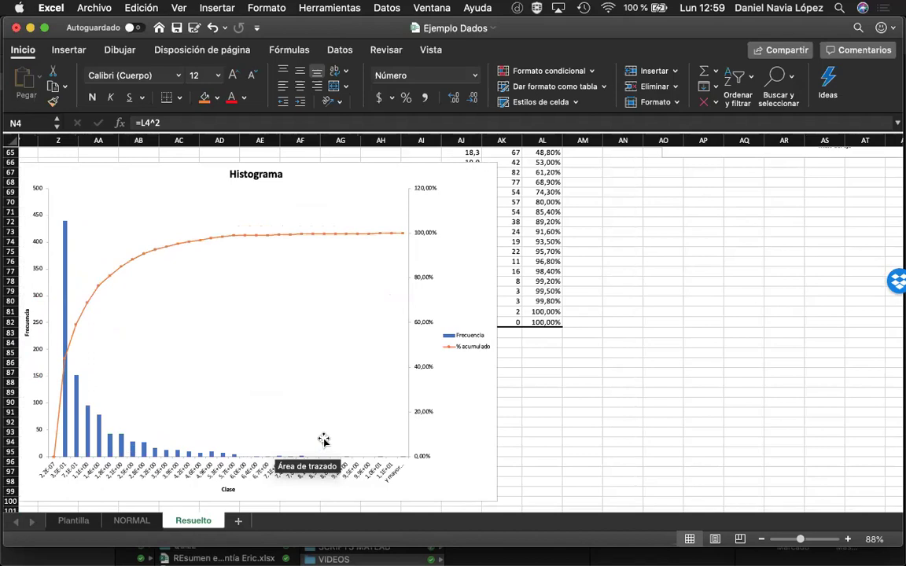
{"action": "scroll", "coordinate": [323, 439], "scroll_direction": "up", "scroll_amount": 1}
Step: Go back to the chart comparing the MEDICIÓN and MEDICION SESGADA cumulative curves
{"action": "scroll", "coordinate": [323, 439], "scroll_direction": "up", "scroll_amount": 10}
{"action": "scroll", "coordinate": [323, 439], "scroll_direction": "right", "scroll_amount": 5}
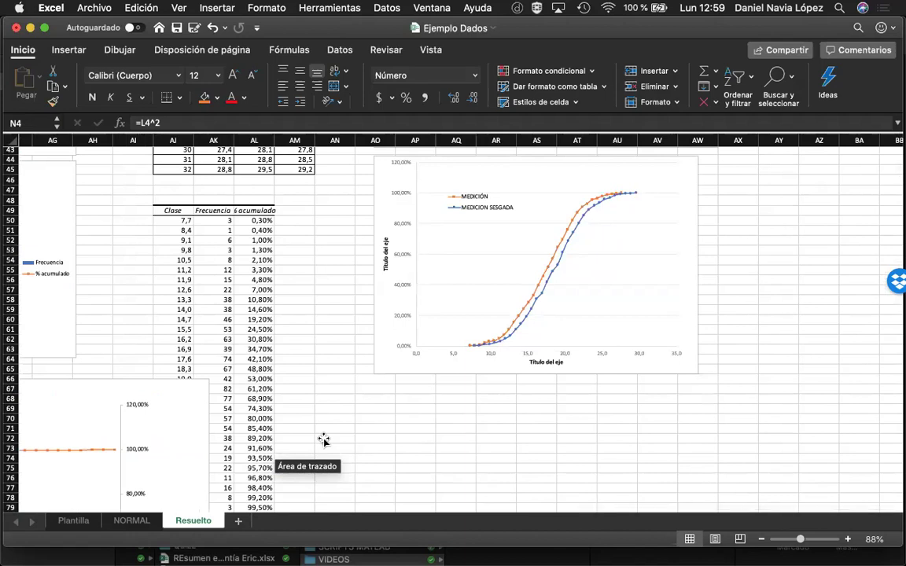
{"action": "scroll", "coordinate": [324, 439], "scroll_direction": "up", "scroll_amount": 1}
{"action": "scroll", "coordinate": [324, 439], "scroll_direction": "right", "scroll_amount": 1}
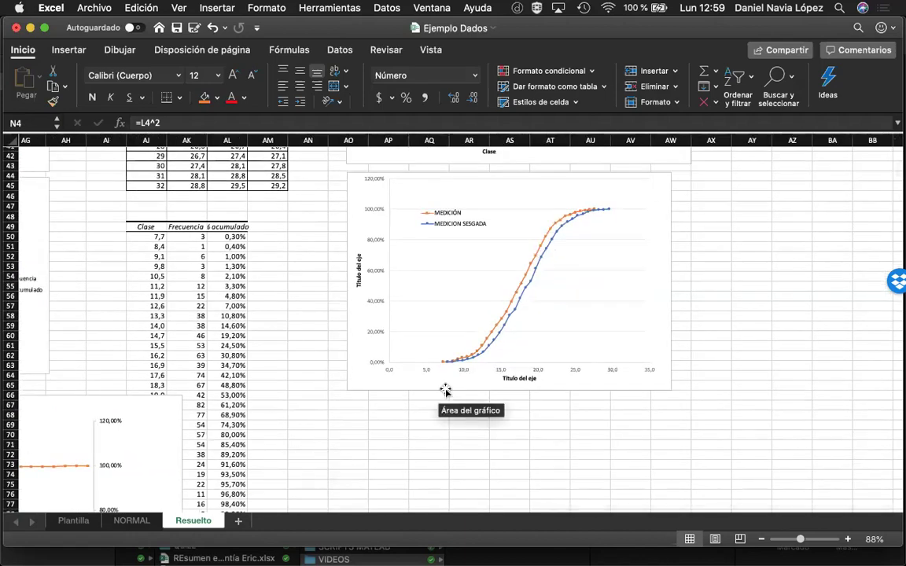
Step: Examine the frequency histogram with its accumulated percentage curve, located above the MEDICIÓN and MEDICION SESGADA cumulative chart
{"action": "scroll", "coordinate": [443, 389], "scroll_direction": "up", "scroll_amount": 2}
{"action": "scroll", "coordinate": [443, 389], "scroll_direction": "left", "scroll_amount": 1}
{"action": "scroll", "coordinate": [445, 391], "scroll_direction": "up", "scroll_amount": 3}
{"action": "scroll", "coordinate": [445, 391], "scroll_direction": "left", "scroll_amount": 1}
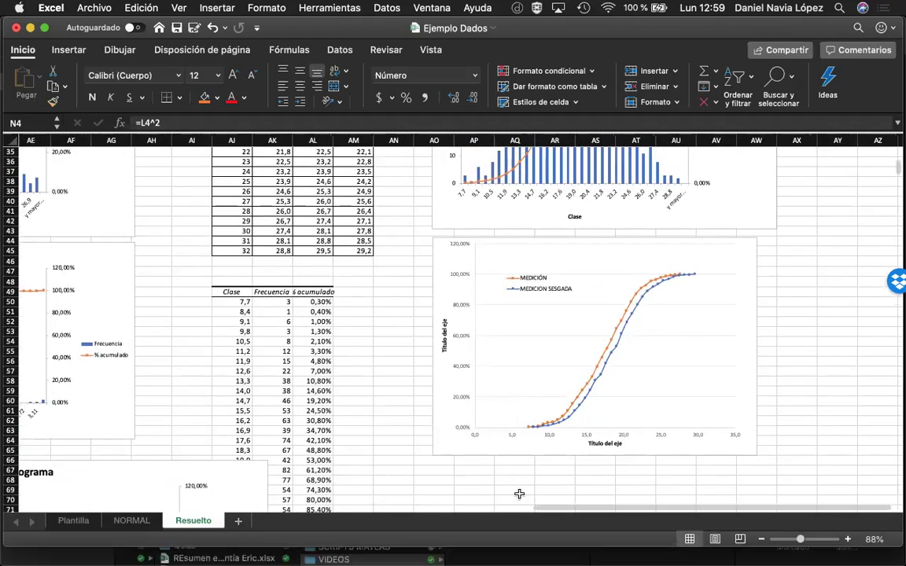
{"action": "left_click", "coordinate": [475, 472]}
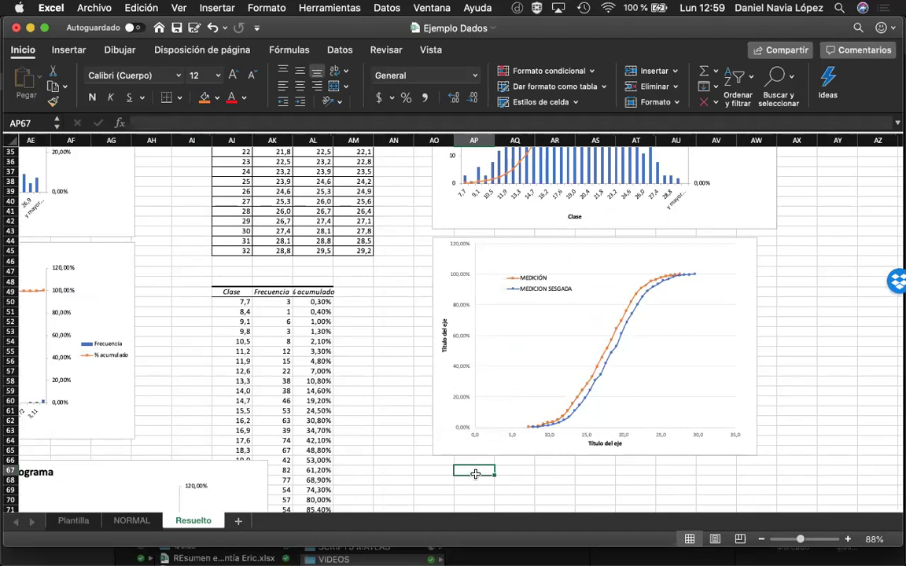
{"action": "scroll", "coordinate": [475, 473], "scroll_direction": "up", "scroll_amount": 10}
{"action": "scroll", "coordinate": [475, 473], "scroll_direction": "right", "scroll_amount": 2}
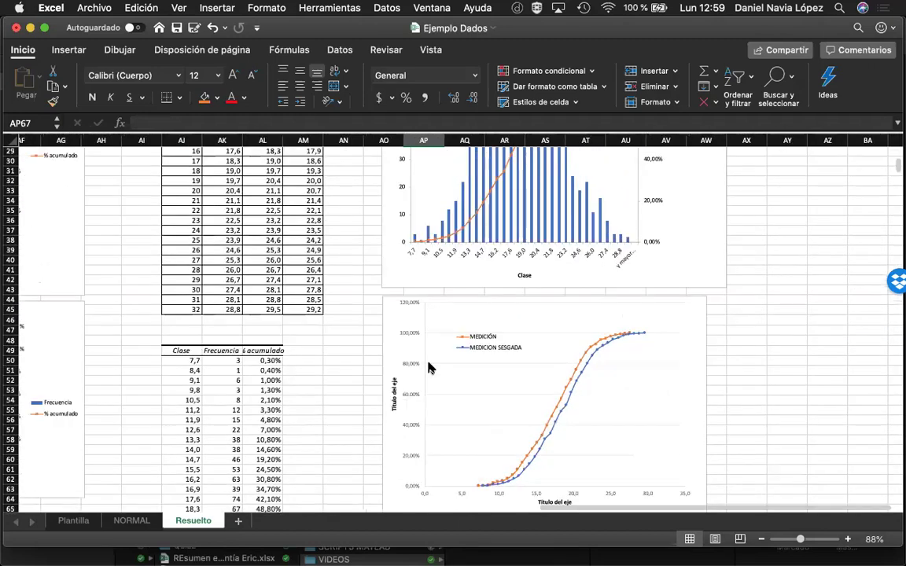
{"action": "scroll", "coordinate": [494, 187], "scroll_direction": "up", "scroll_amount": 1}
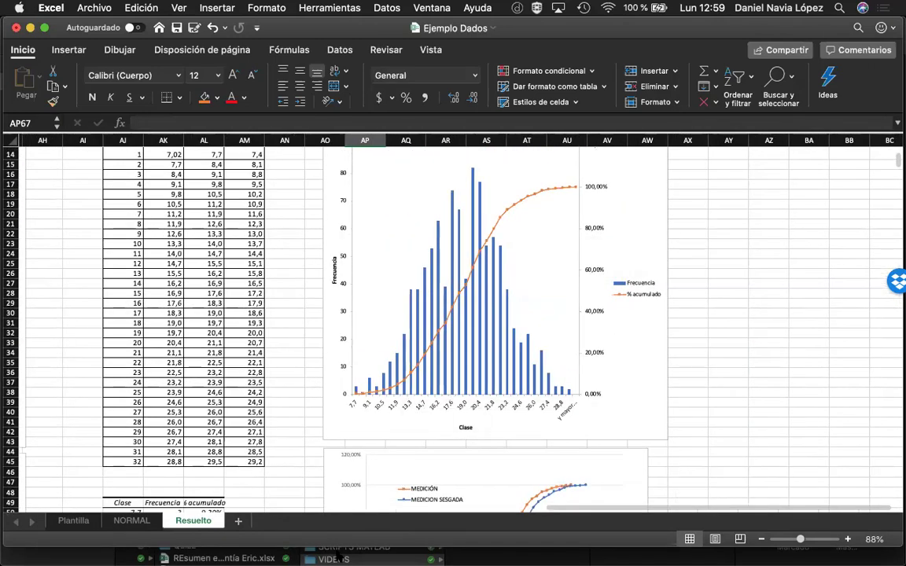
{"action": "mouse_move", "coordinate": [361, 535]}
{"action": "left_click", "coordinate": [682, 453]}
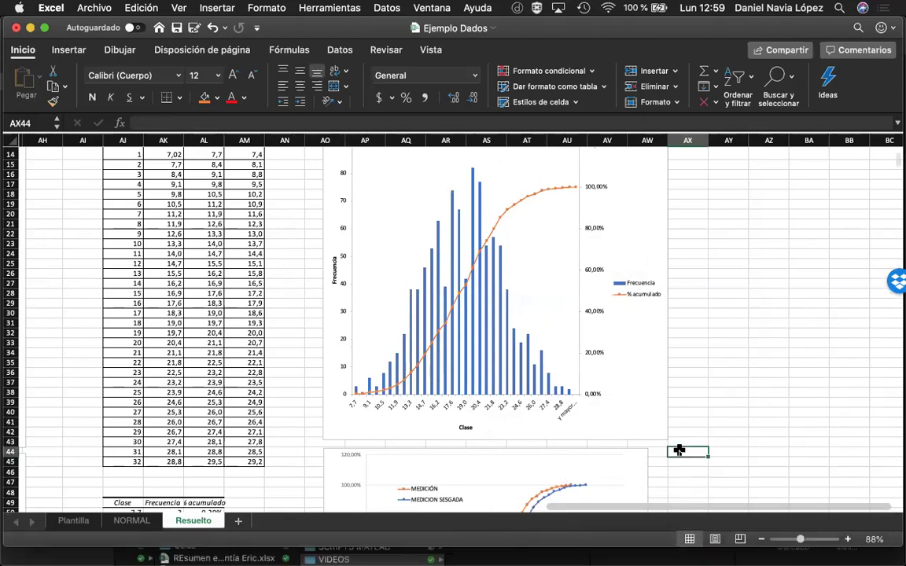
{"action": "mouse_move", "coordinate": [518, 519]}
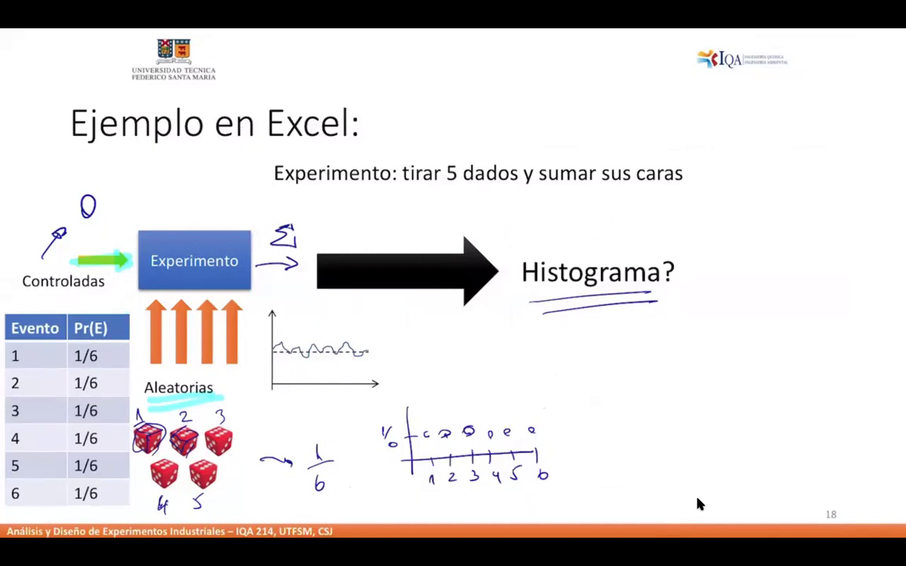
{"action": "mouse_move", "coordinate": [718, 282]}
{"action": "left_mouse_down"}
{"action": "mouse_move", "coordinate": [716, 356]}
{"action": "mouse_move", "coordinate": [803, 332]}
{"action": "left_mouse_up"}
{"action": "mouse_move", "coordinate": [723, 344]}
{"action": "left_mouse_down"}
{"action": "mouse_move", "coordinate": [744, 315]}
{"action": "mouse_move", "coordinate": [725, 296]}
{"action": "left_mouse_up"}
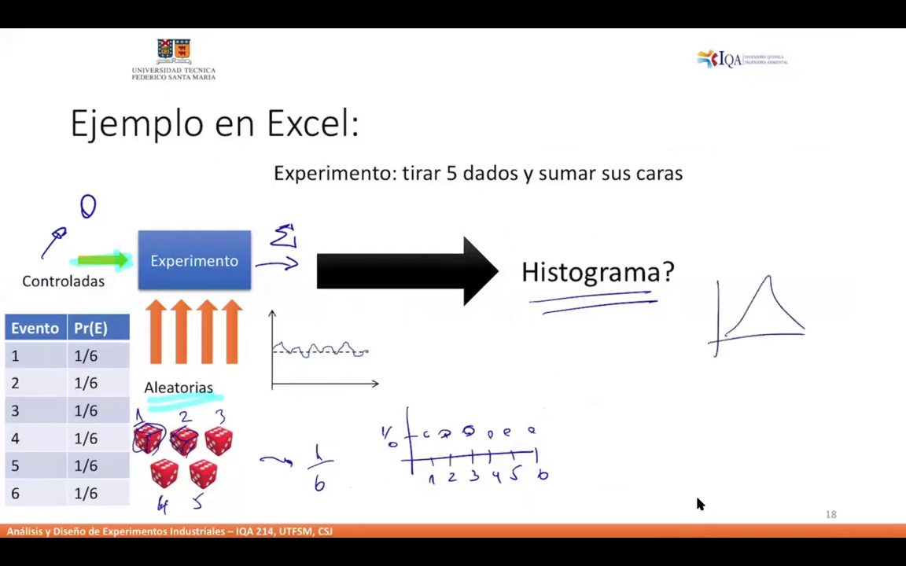
{"action": "key", "text": "Right"}
{"action": "mouse_move", "coordinate": [334, 243]}
{"action": "left_mouse_down"}
{"action": "mouse_move", "coordinate": [531, 237]}
{"action": "mouse_move", "coordinate": [536, 246]}
{"action": "left_mouse_up"}
{"action": "left_click_drag", "start_coordinate": [435, 99], "coordinate": [437, 147]}
{"action": "left_click_drag", "start_coordinate": [650, 98], "coordinate": [641, 139]}
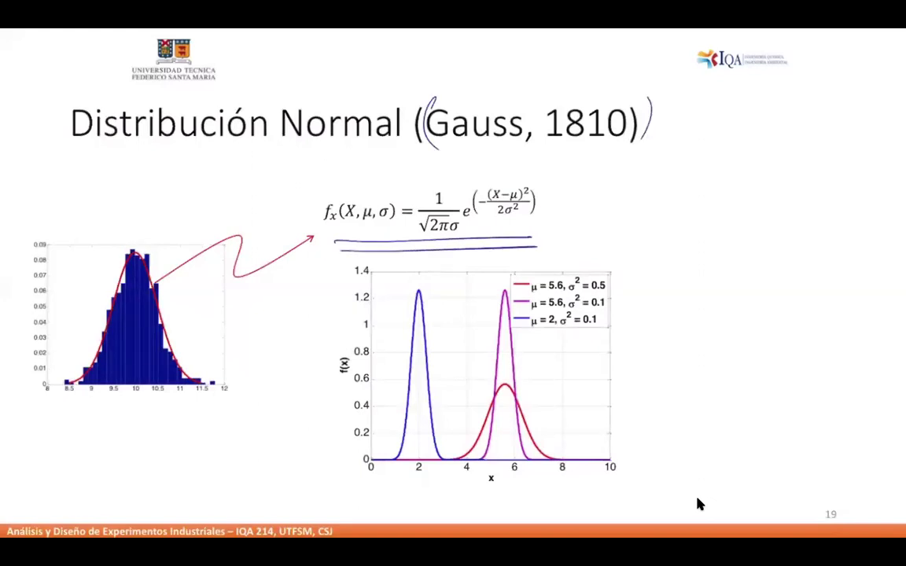